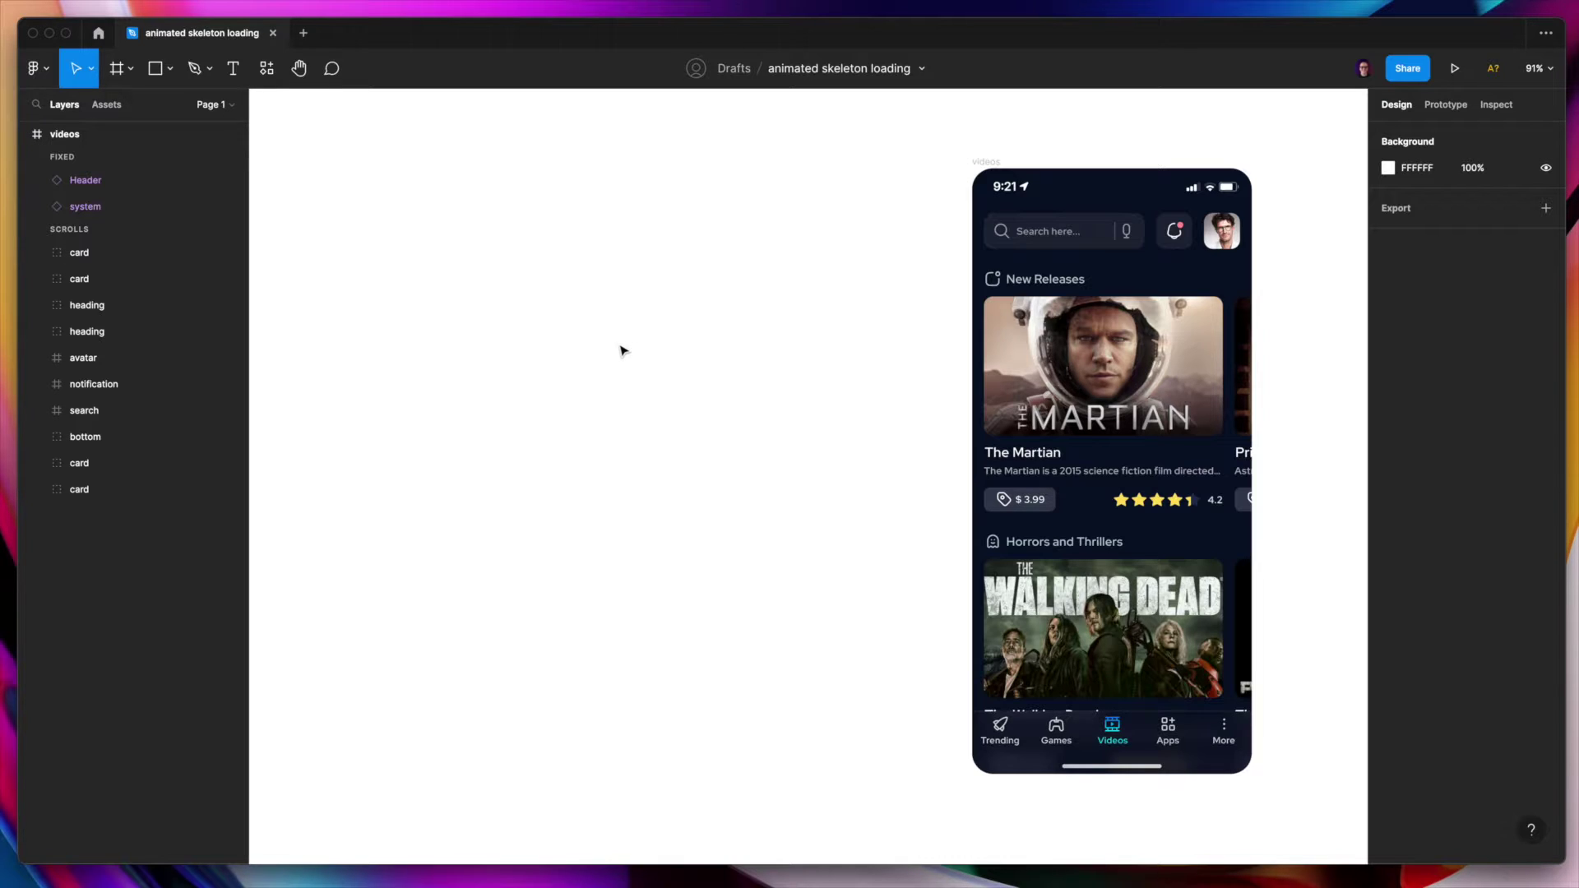
- Create a new frame on the empty canvas sized 320×32
key("f")
left_click(603, 324)
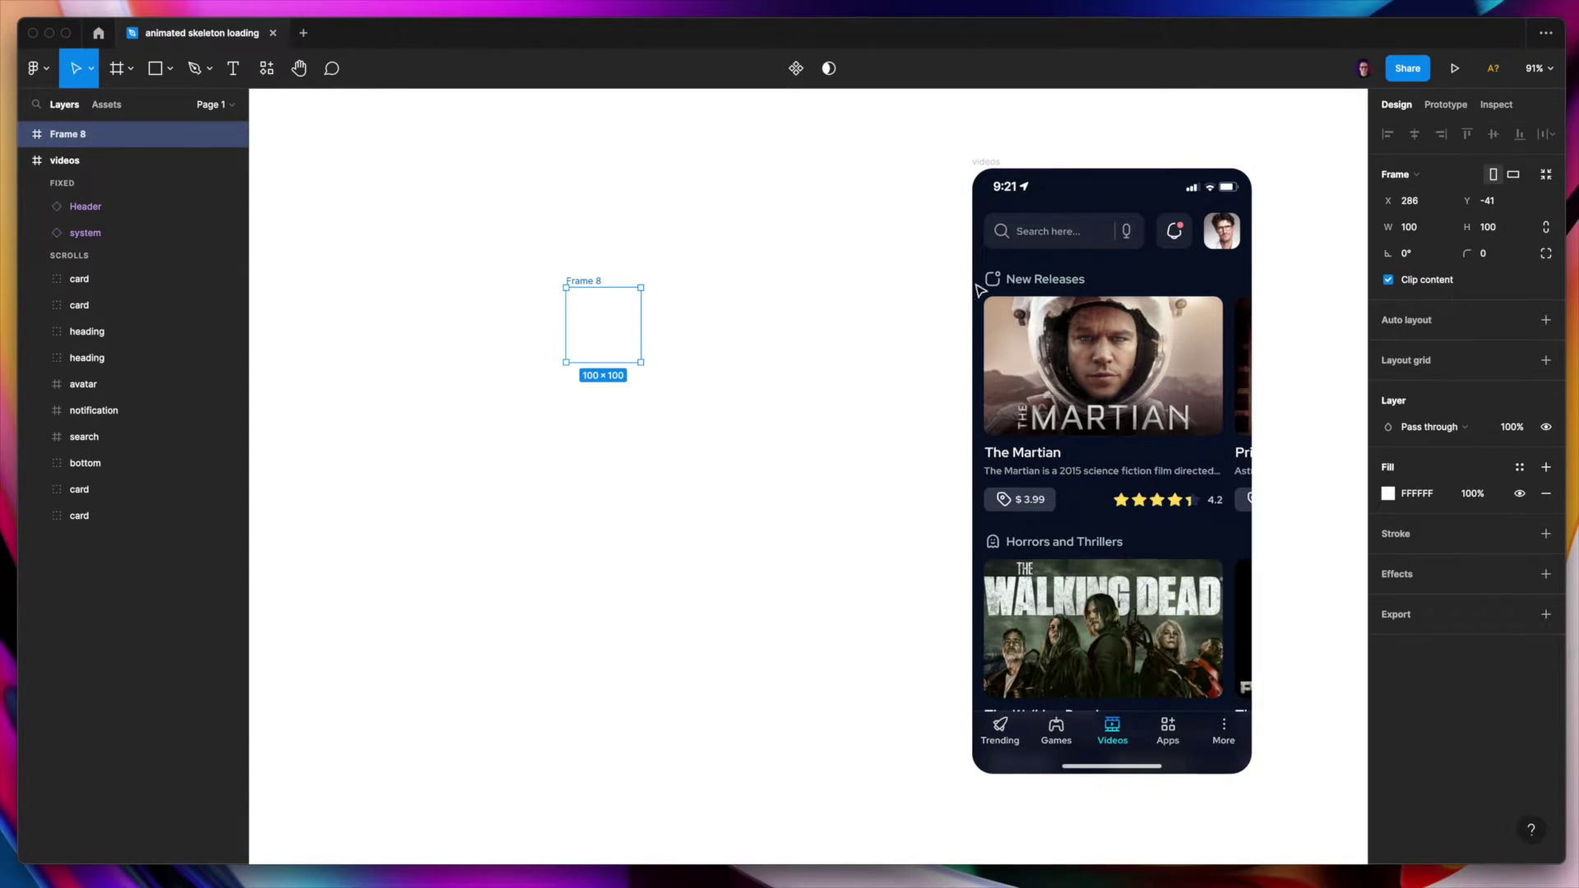
left_click(1417, 228)
type("320")
key("Return")
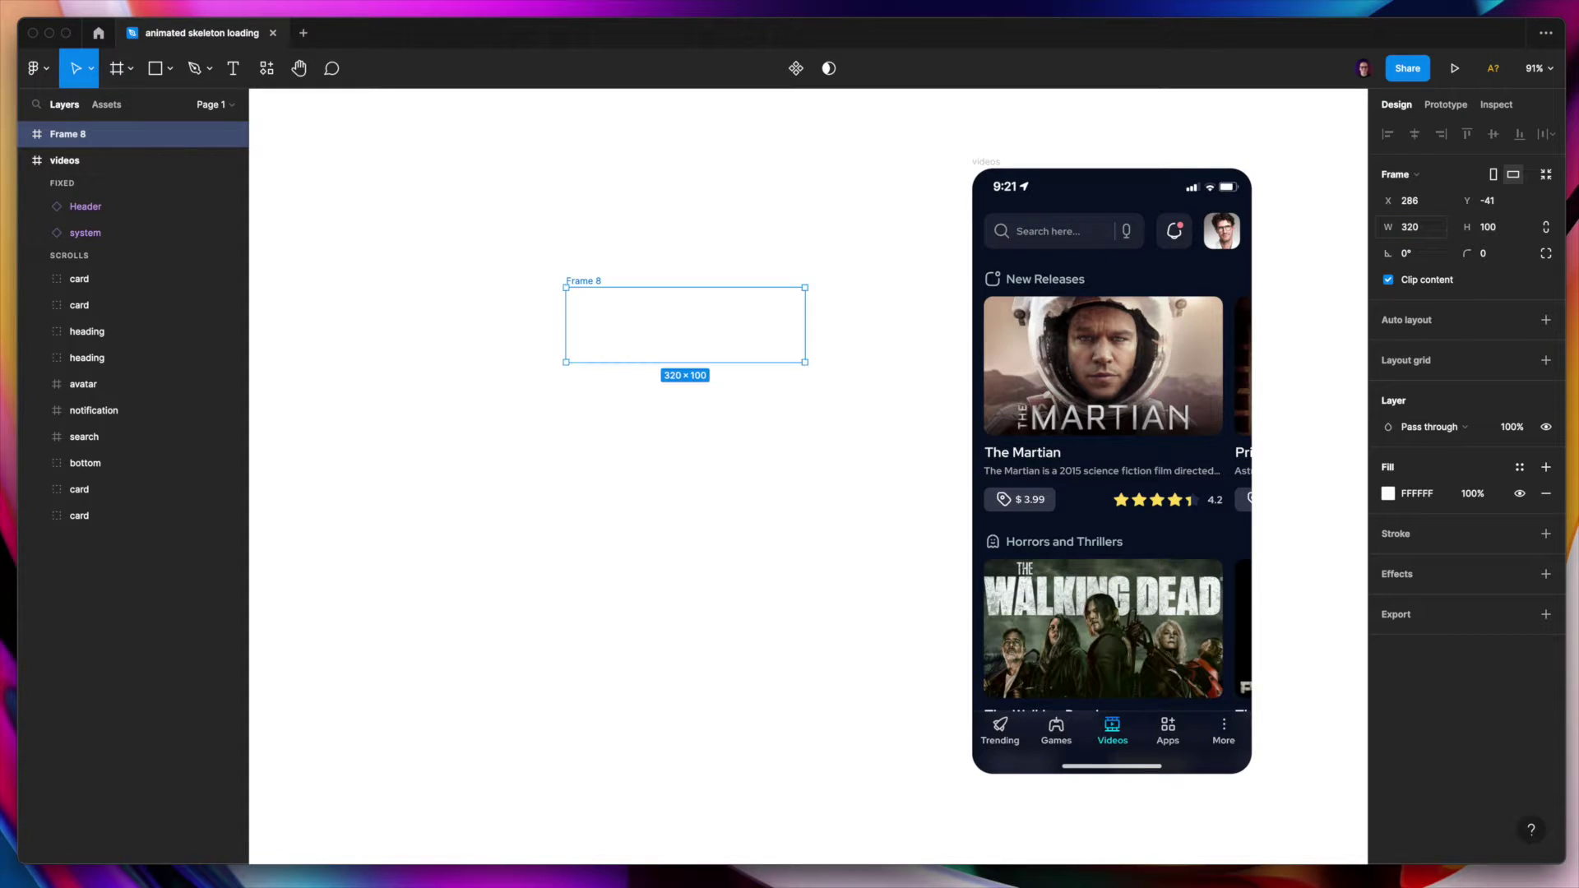
left_click(1500, 231)
type("32")
key("Return")
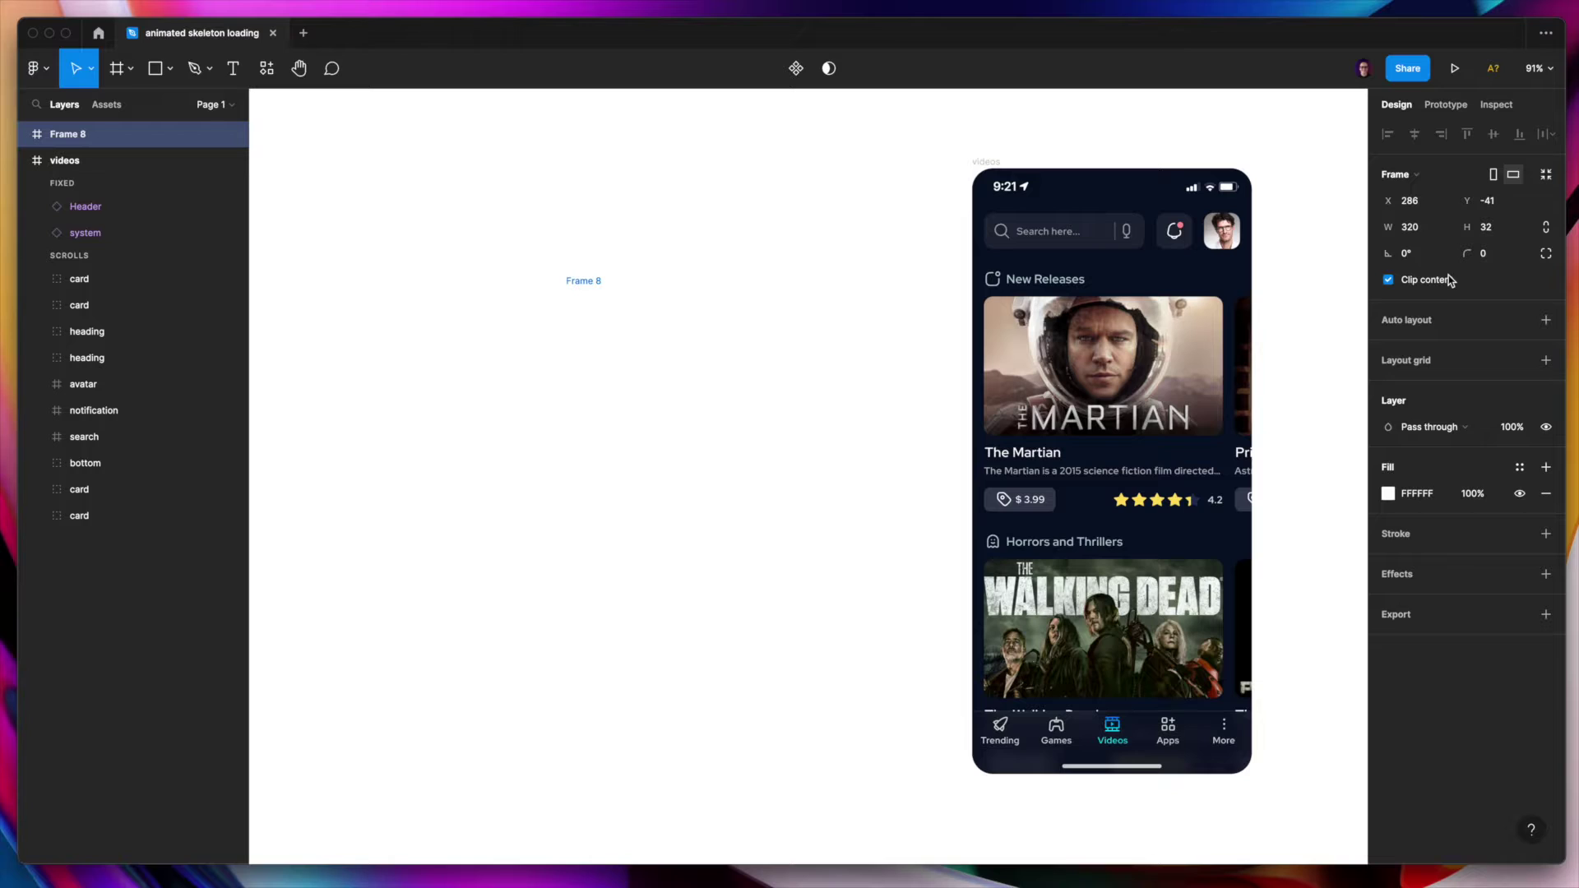
- Fill the frame with a lightened navy sampled from the phone header, #182244, and move it under the search bar
left_click(1389, 493)
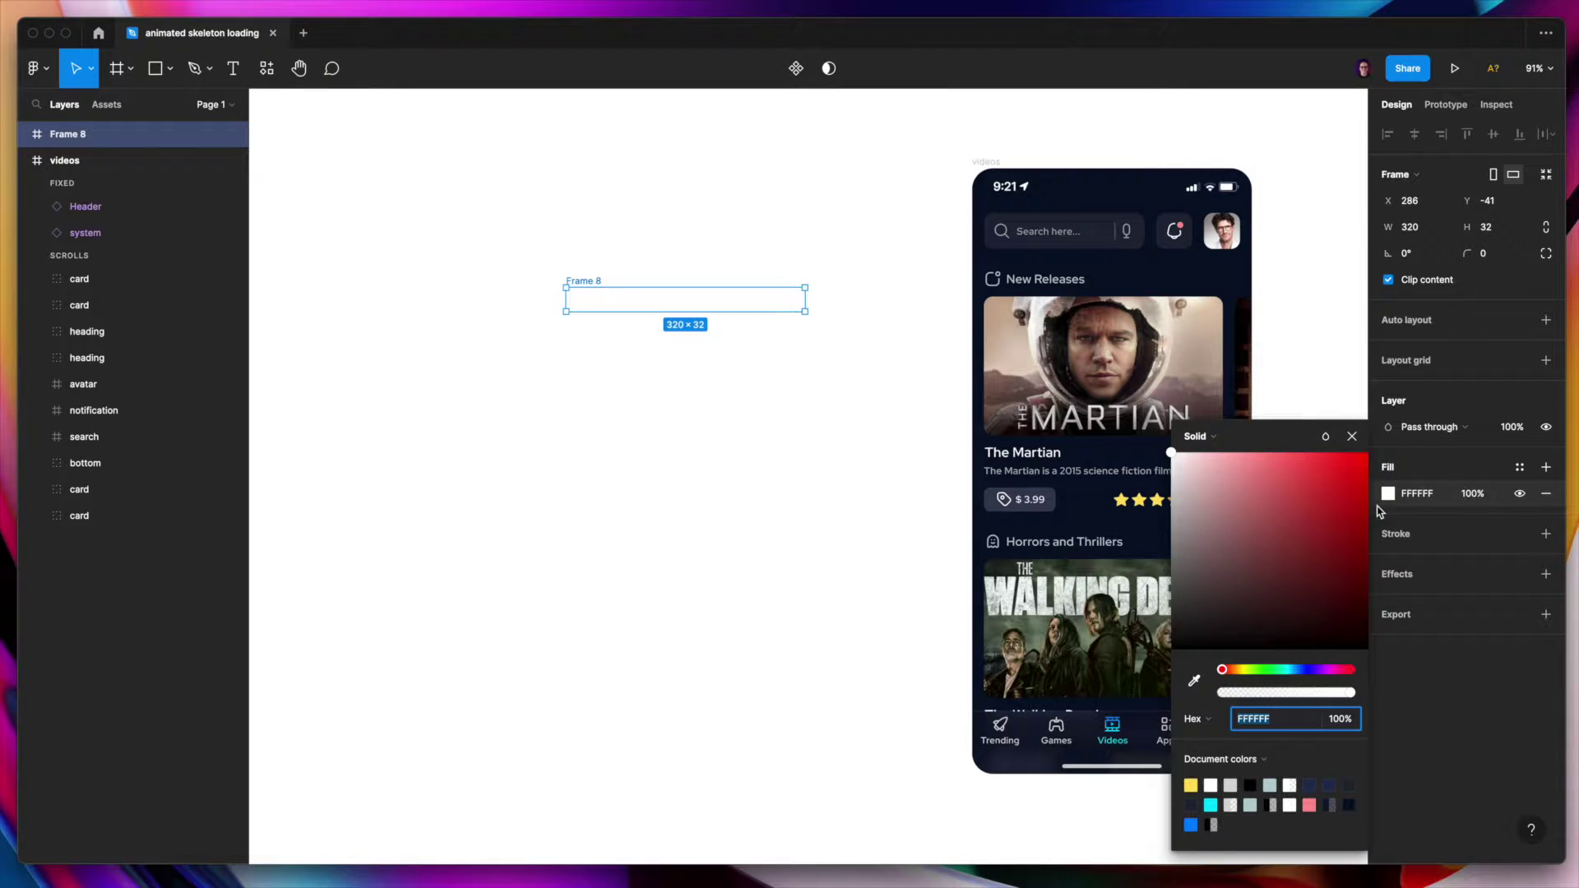
key("i")
left_click(1234, 198)
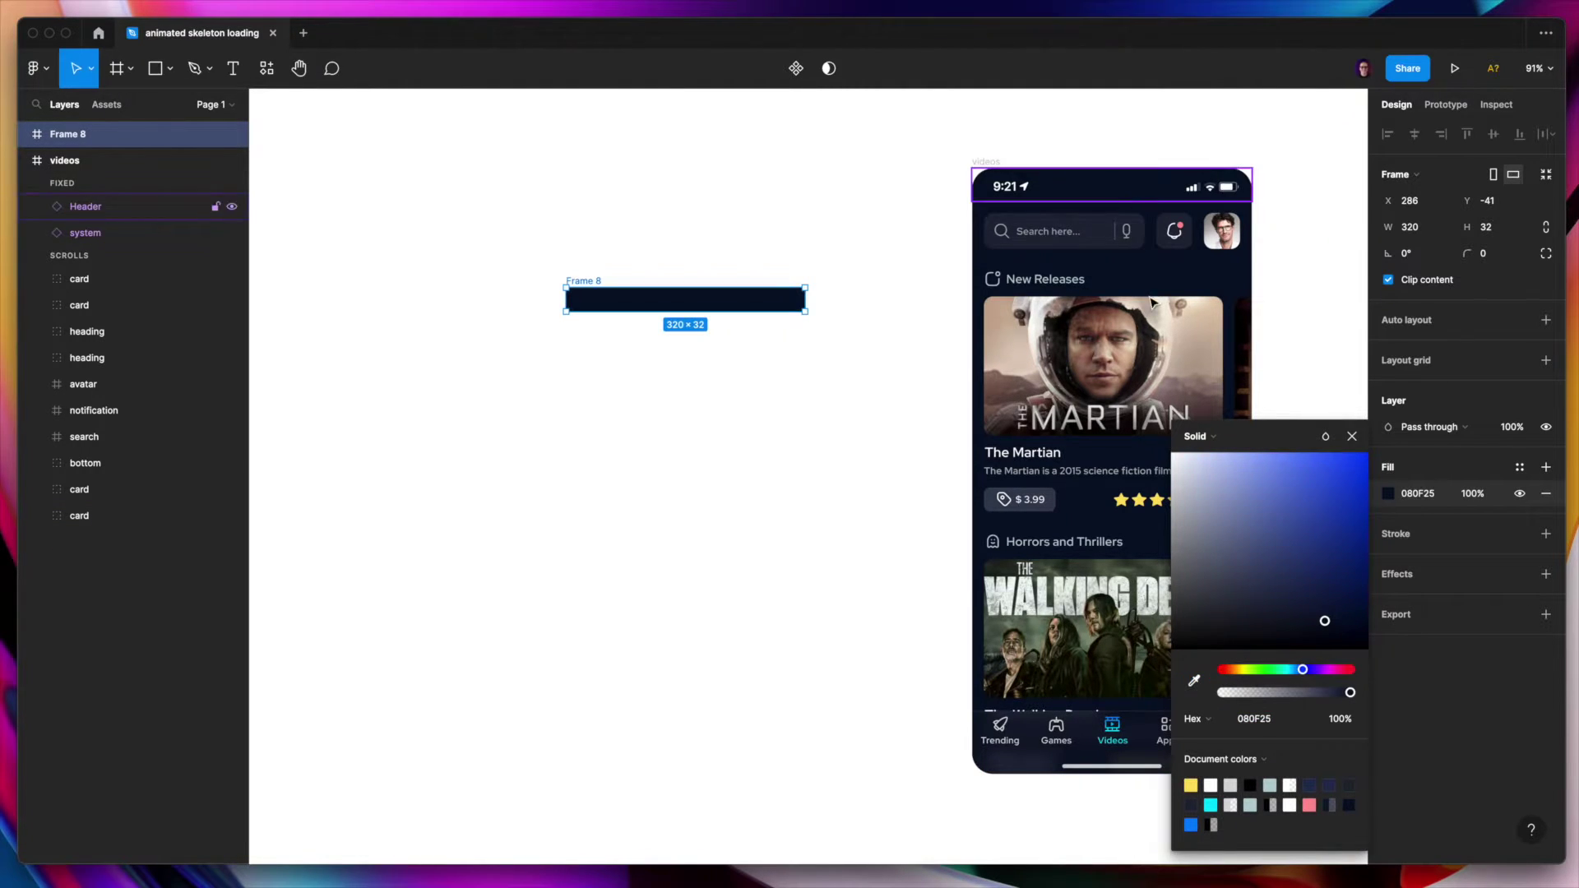
left_click_drag(1324, 620, 1299, 597)
left_click_drag(741, 310, 770, 364)
left_click(663, 459)
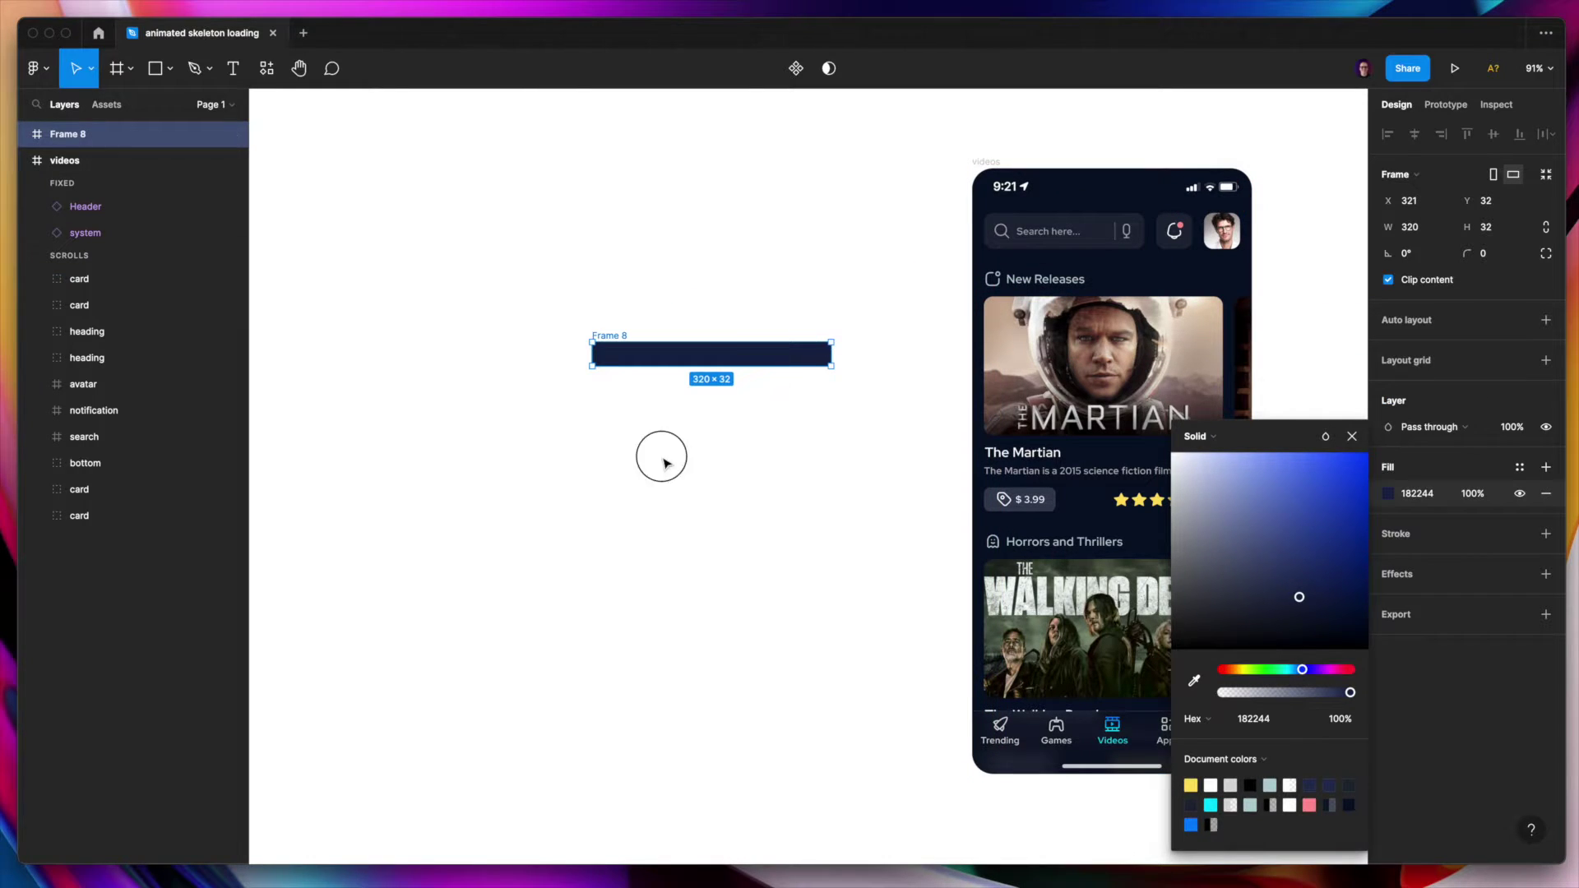
- Give the frame an 8 px corner radius and rename it 'bone'
left_click(1488, 253)
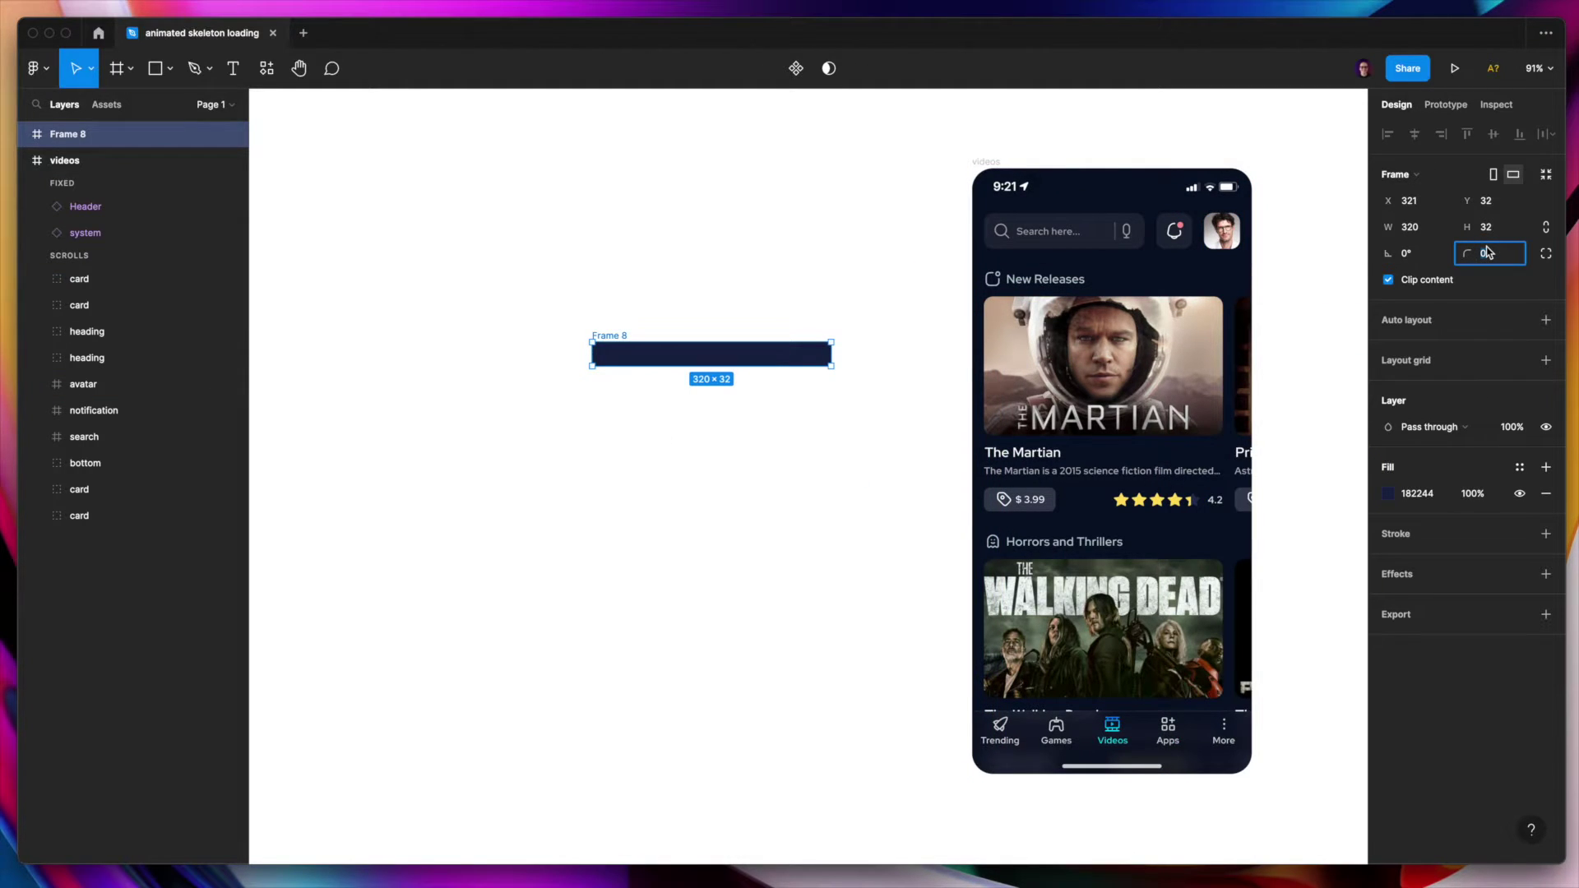
key("Return")
left_click(793, 377)
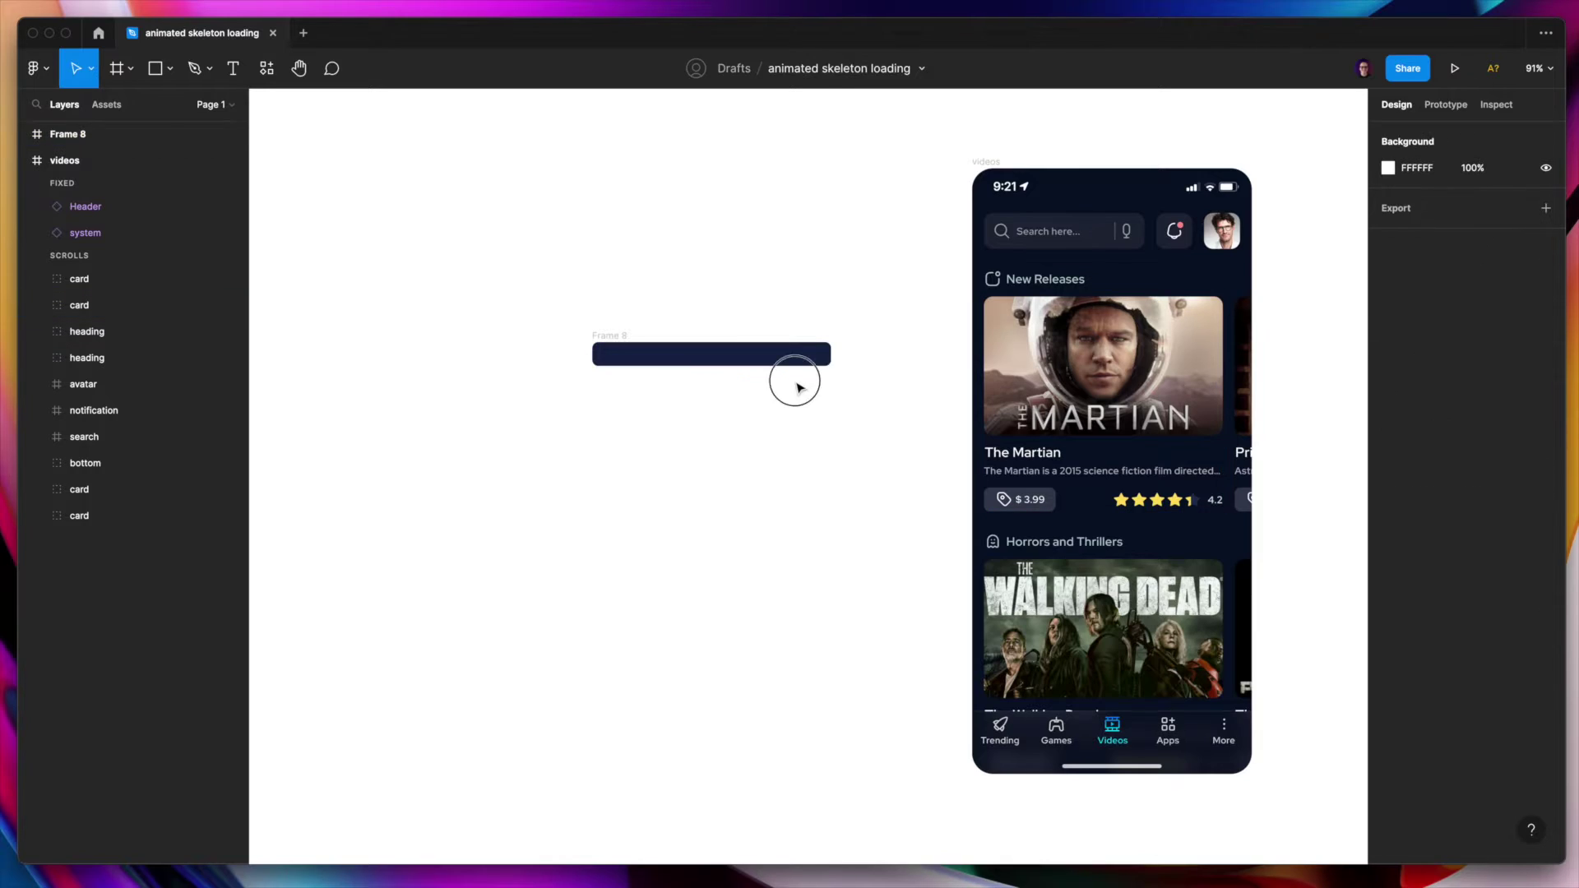
left_click(782, 355)
key("super+r")
type("bon")
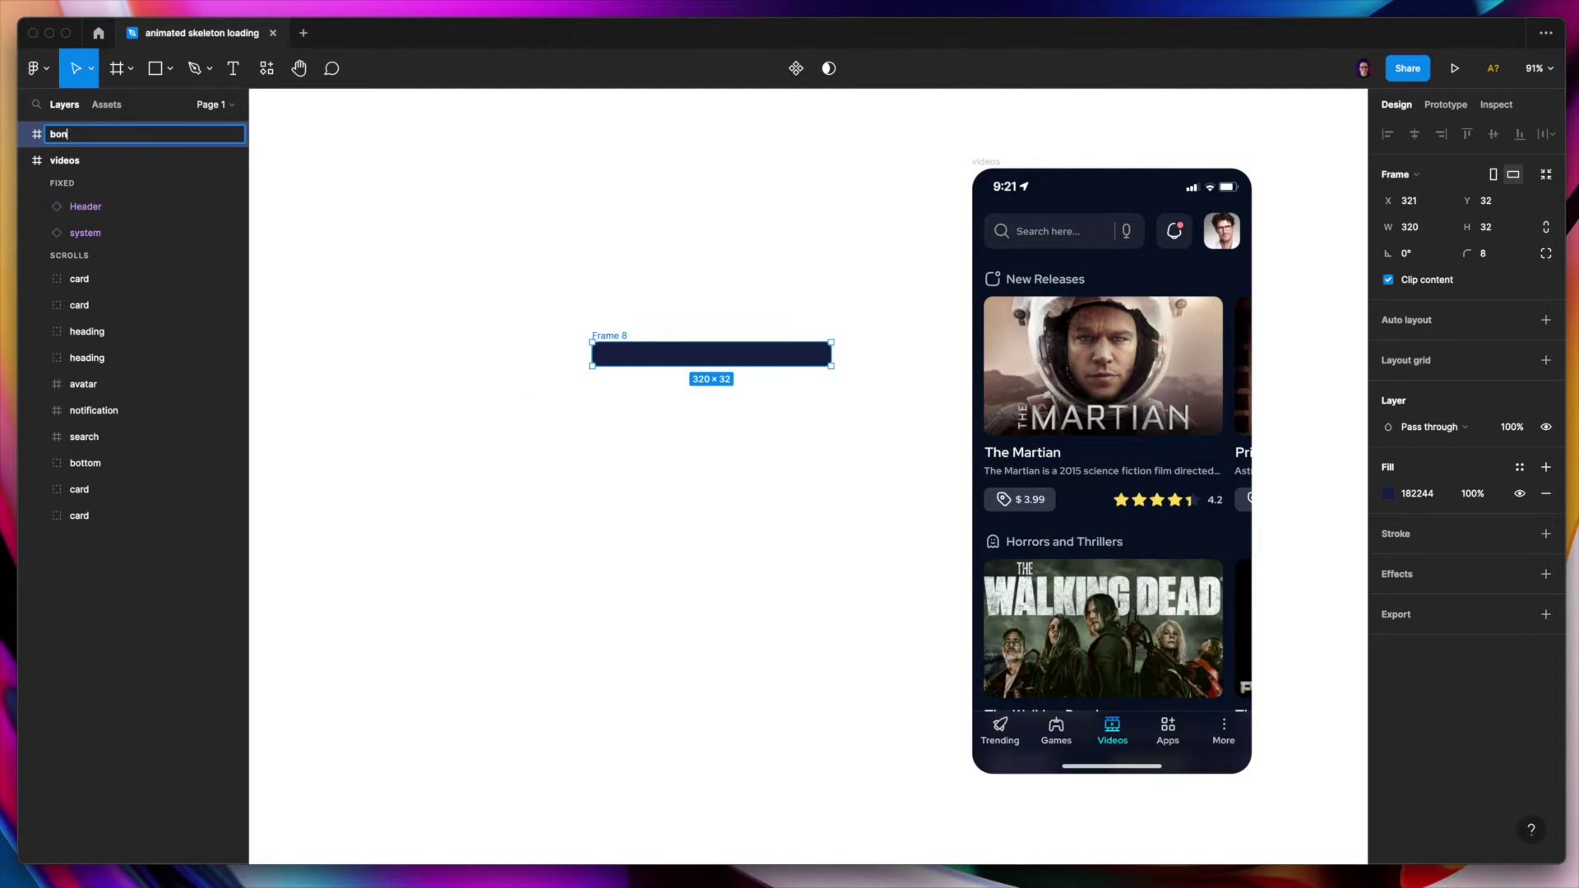
key("Return")
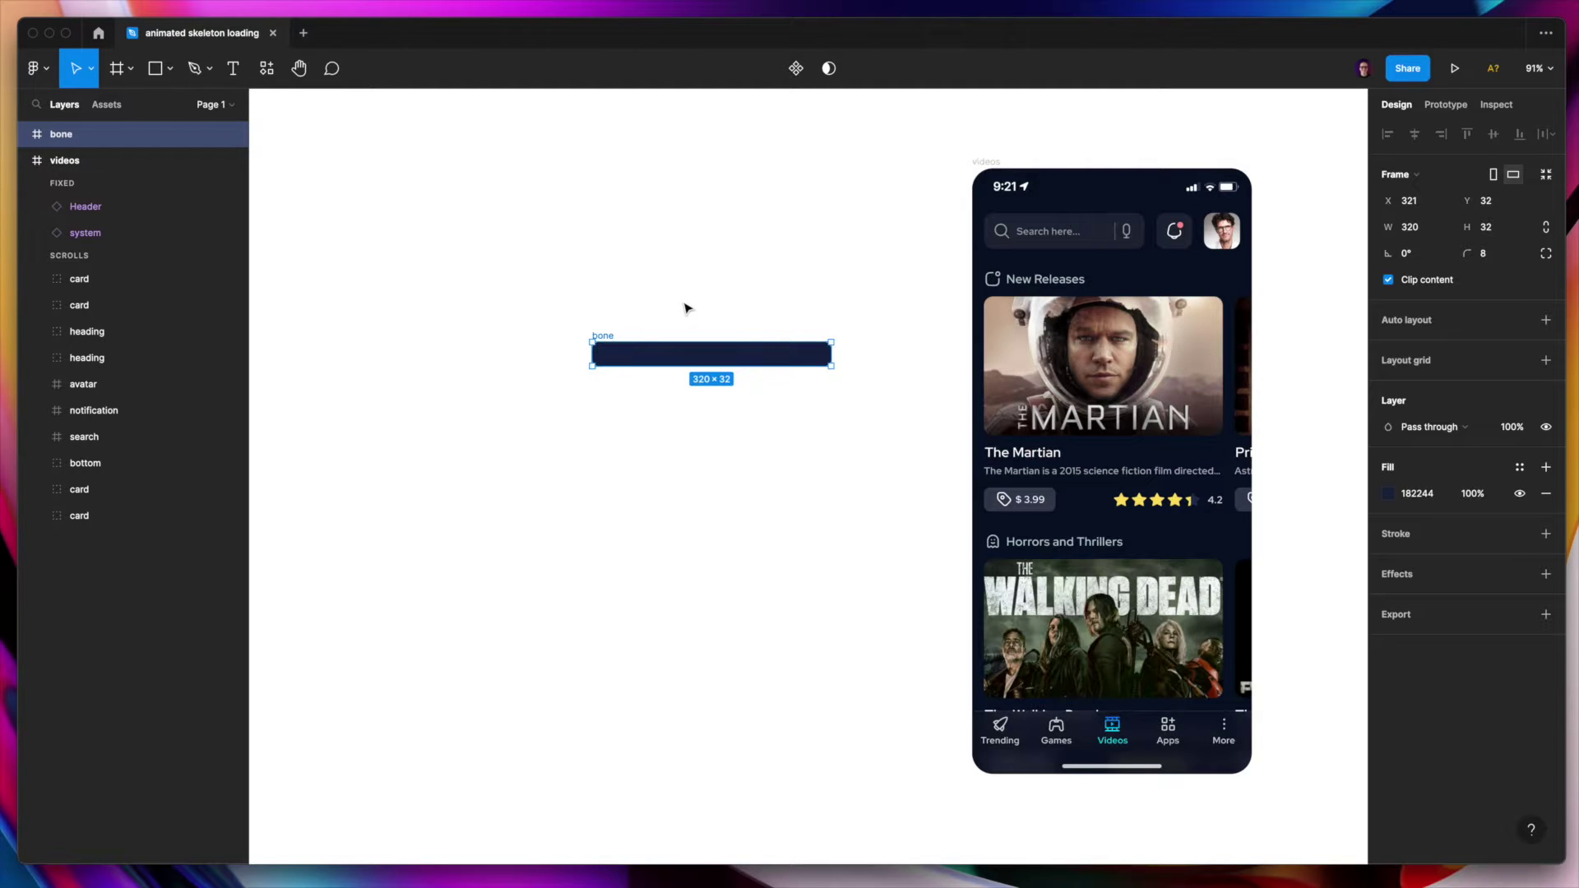
left_click(839, 317)
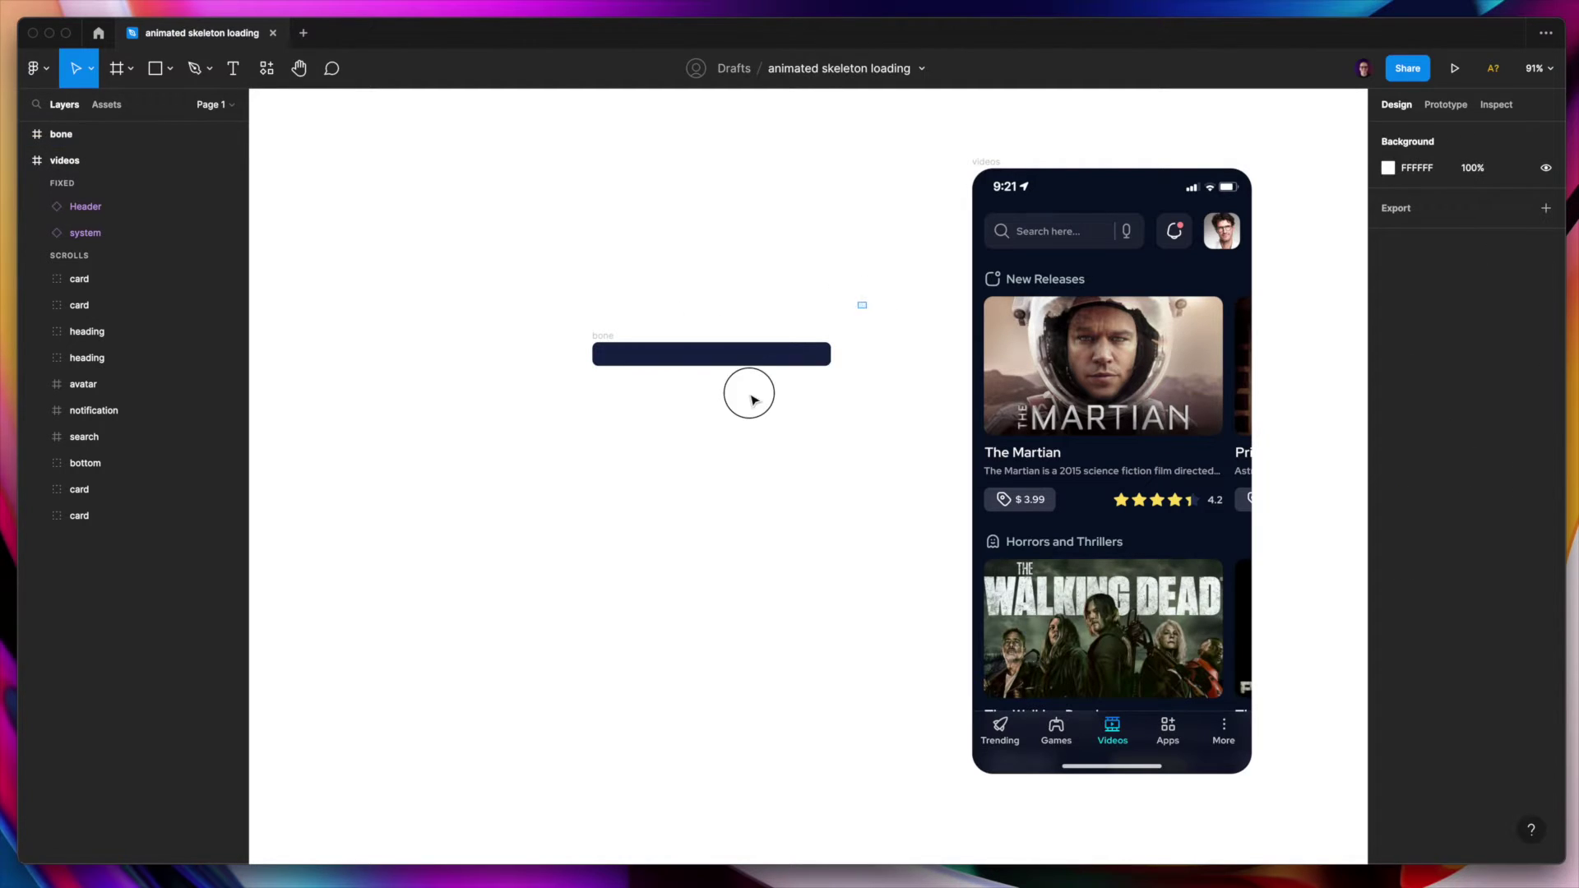
- Draw a 160×320 rectangle below the bone bar
left_click_drag(750, 401, 673, 372)
scroll(662, 356, "left", 2)
key("r")
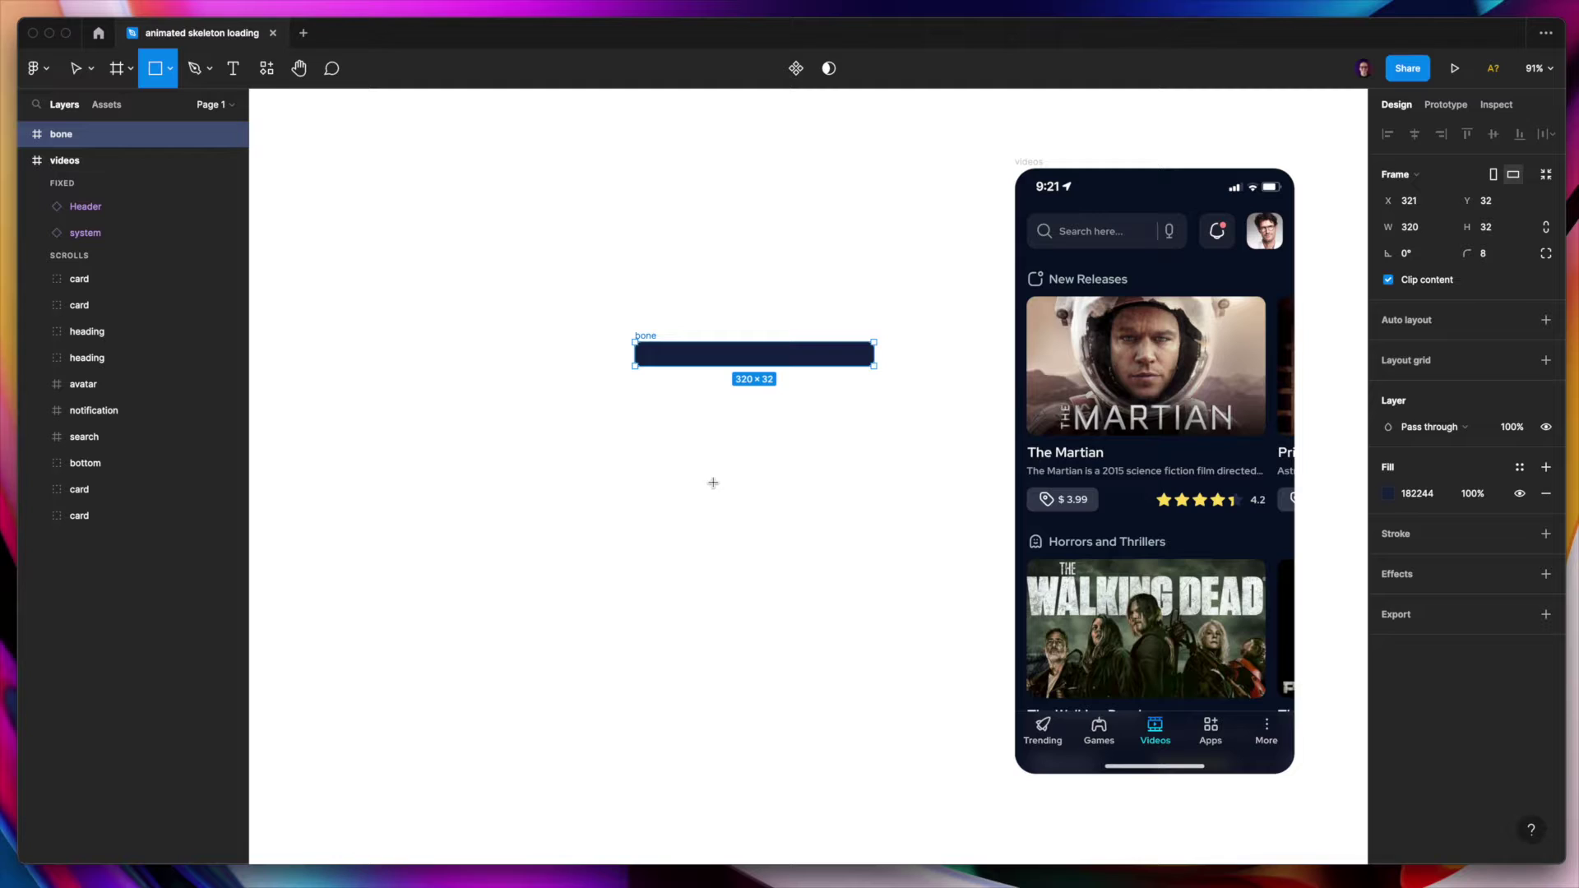
left_click(713, 455)
left_click_drag(731, 489, 769, 641)
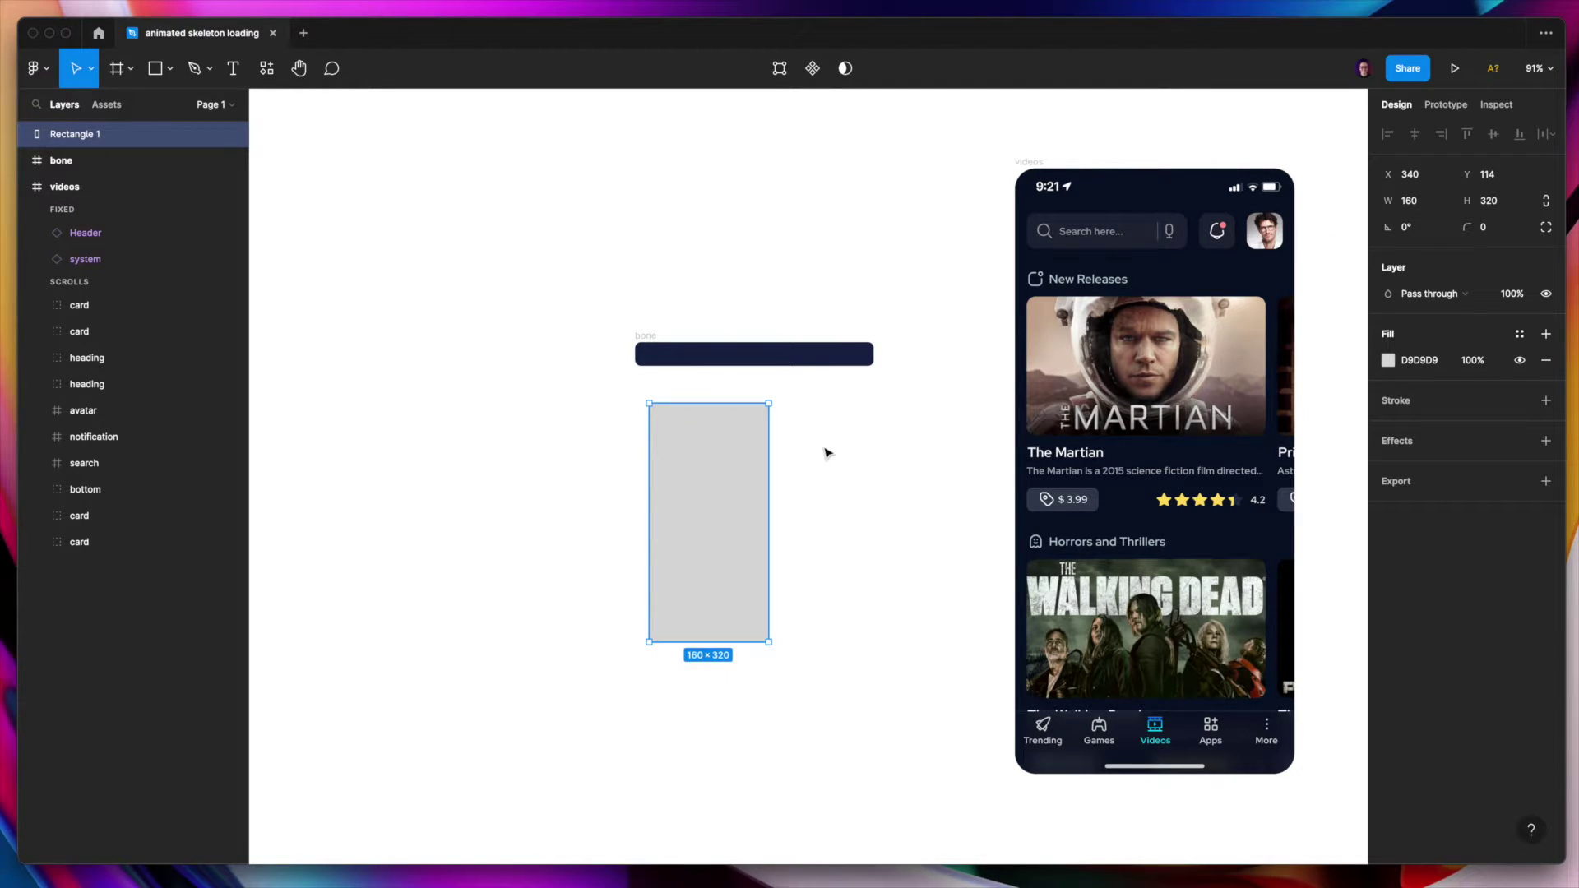
left_click_drag(751, 515, 754, 508)
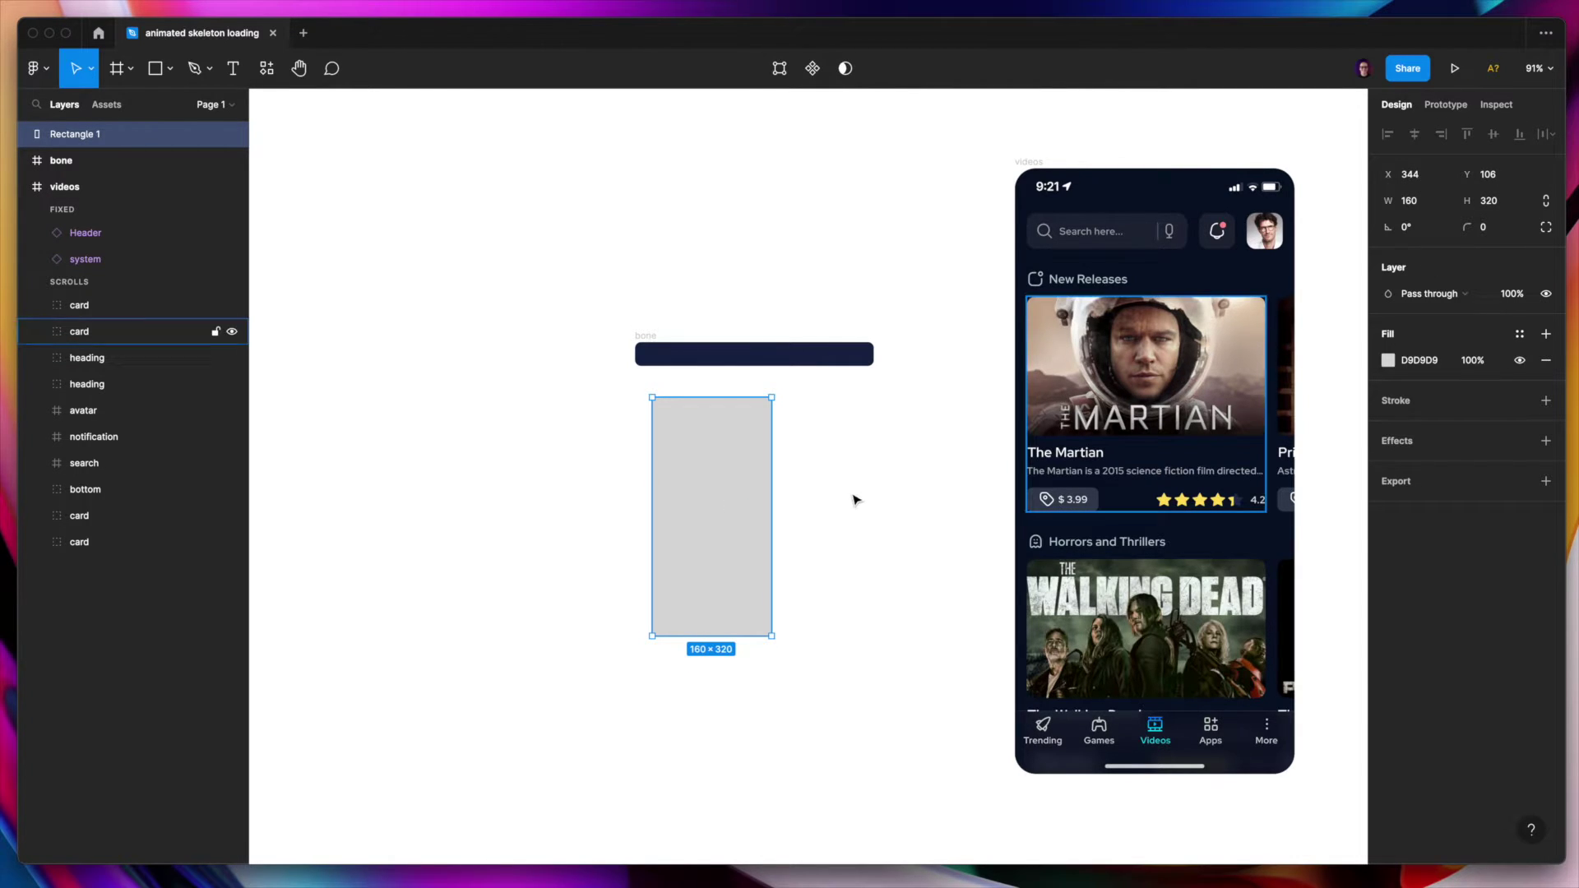
left_click_drag(869, 473, 666, 622)
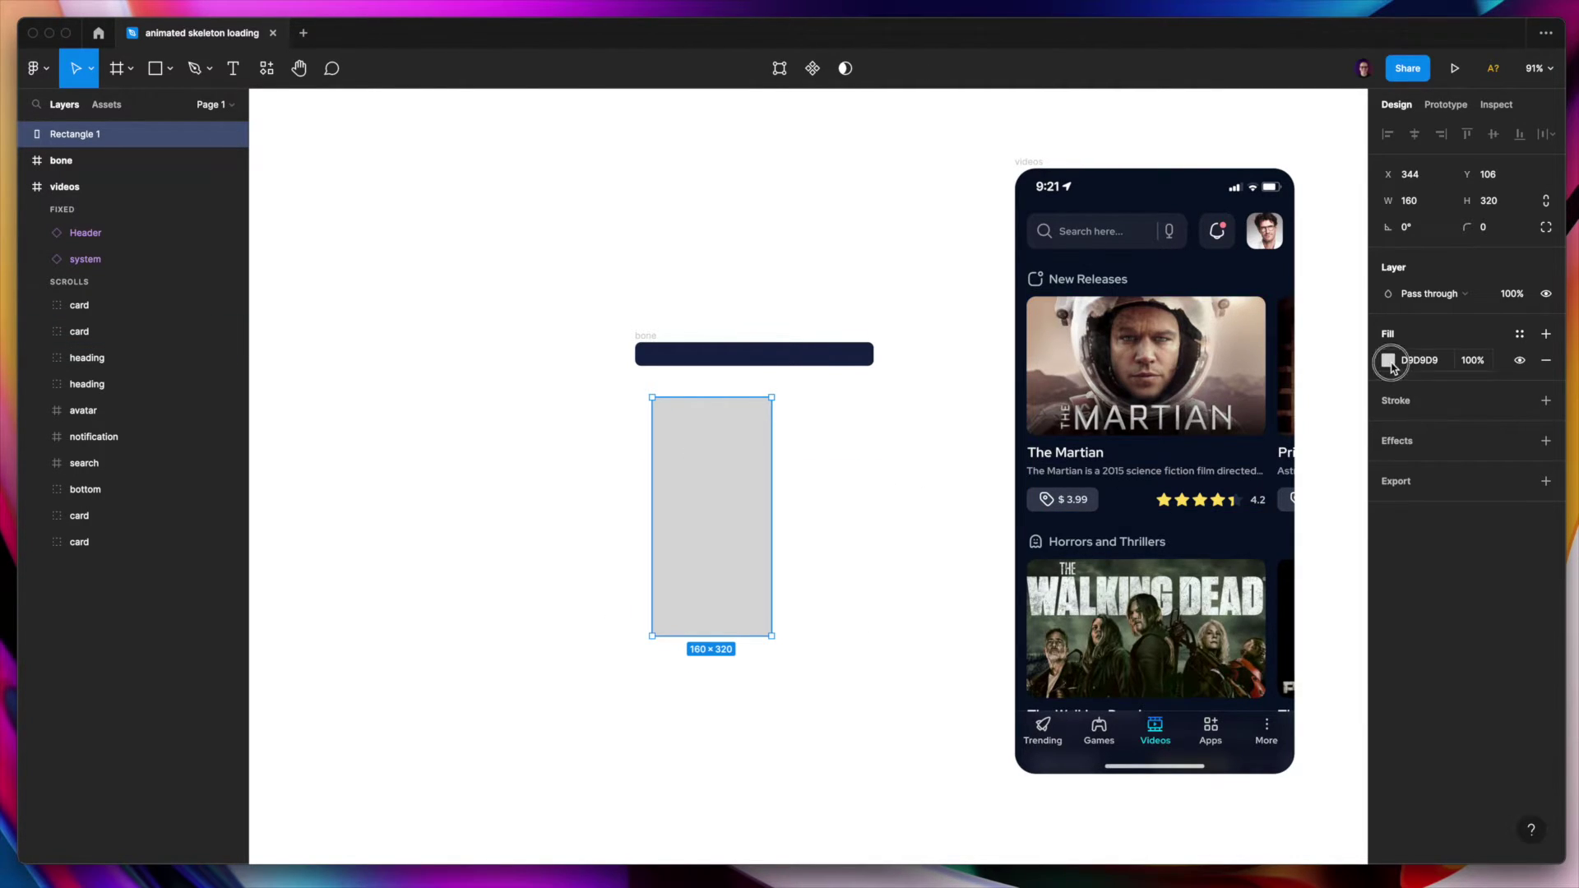
- Fill the rectangle with a lightened bone navy as a linear gradient
left_click(1388, 360)
left_click(1190, 610)
left_click(814, 356)
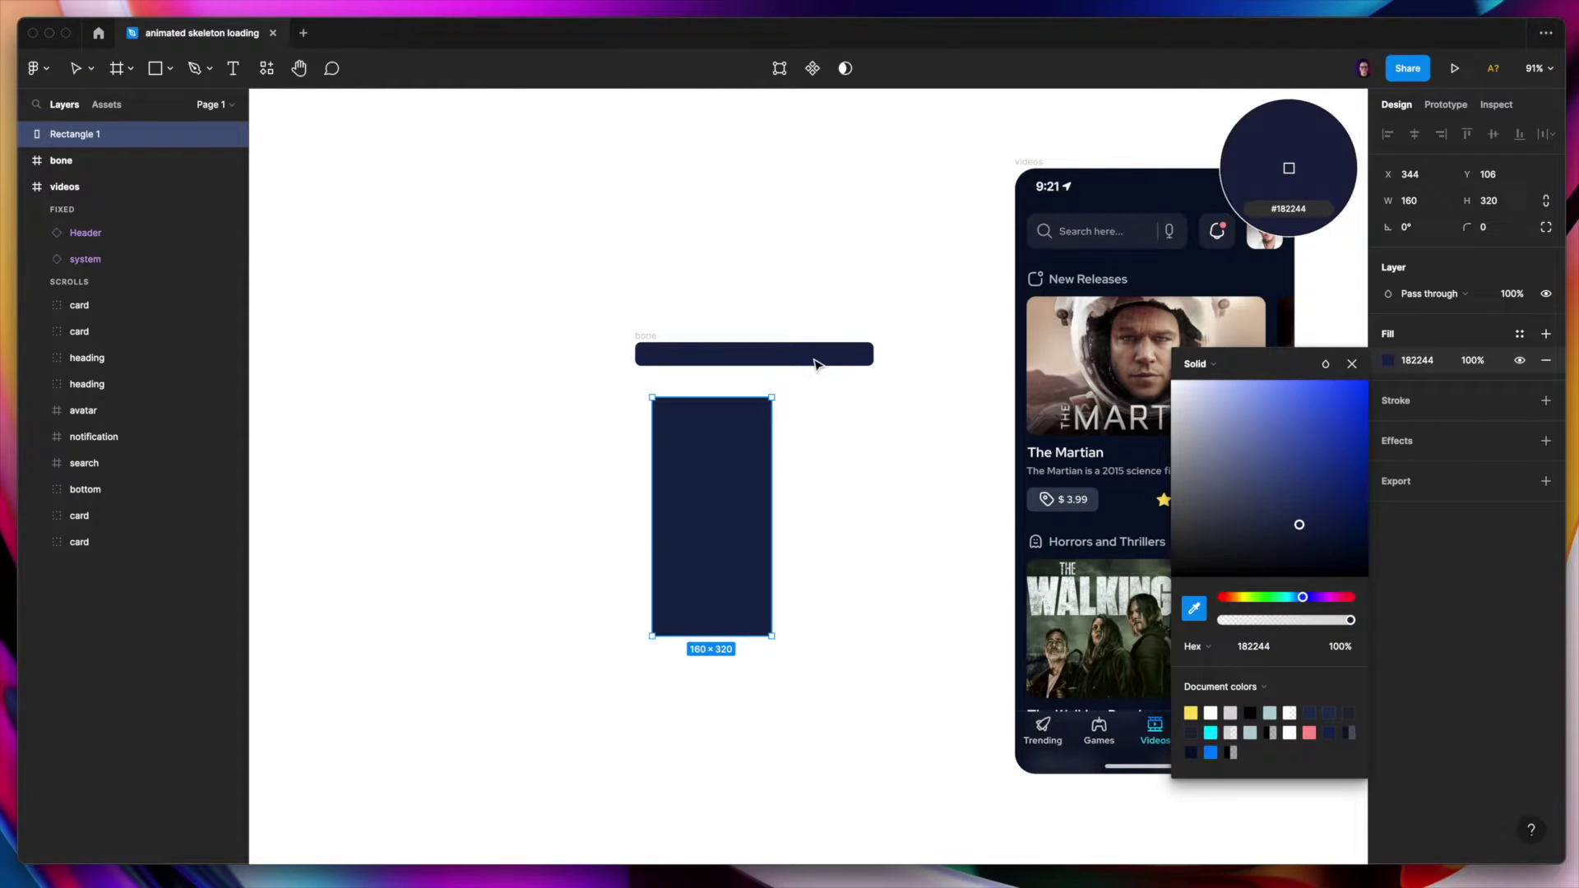
left_click_drag(1297, 531, 1261, 504)
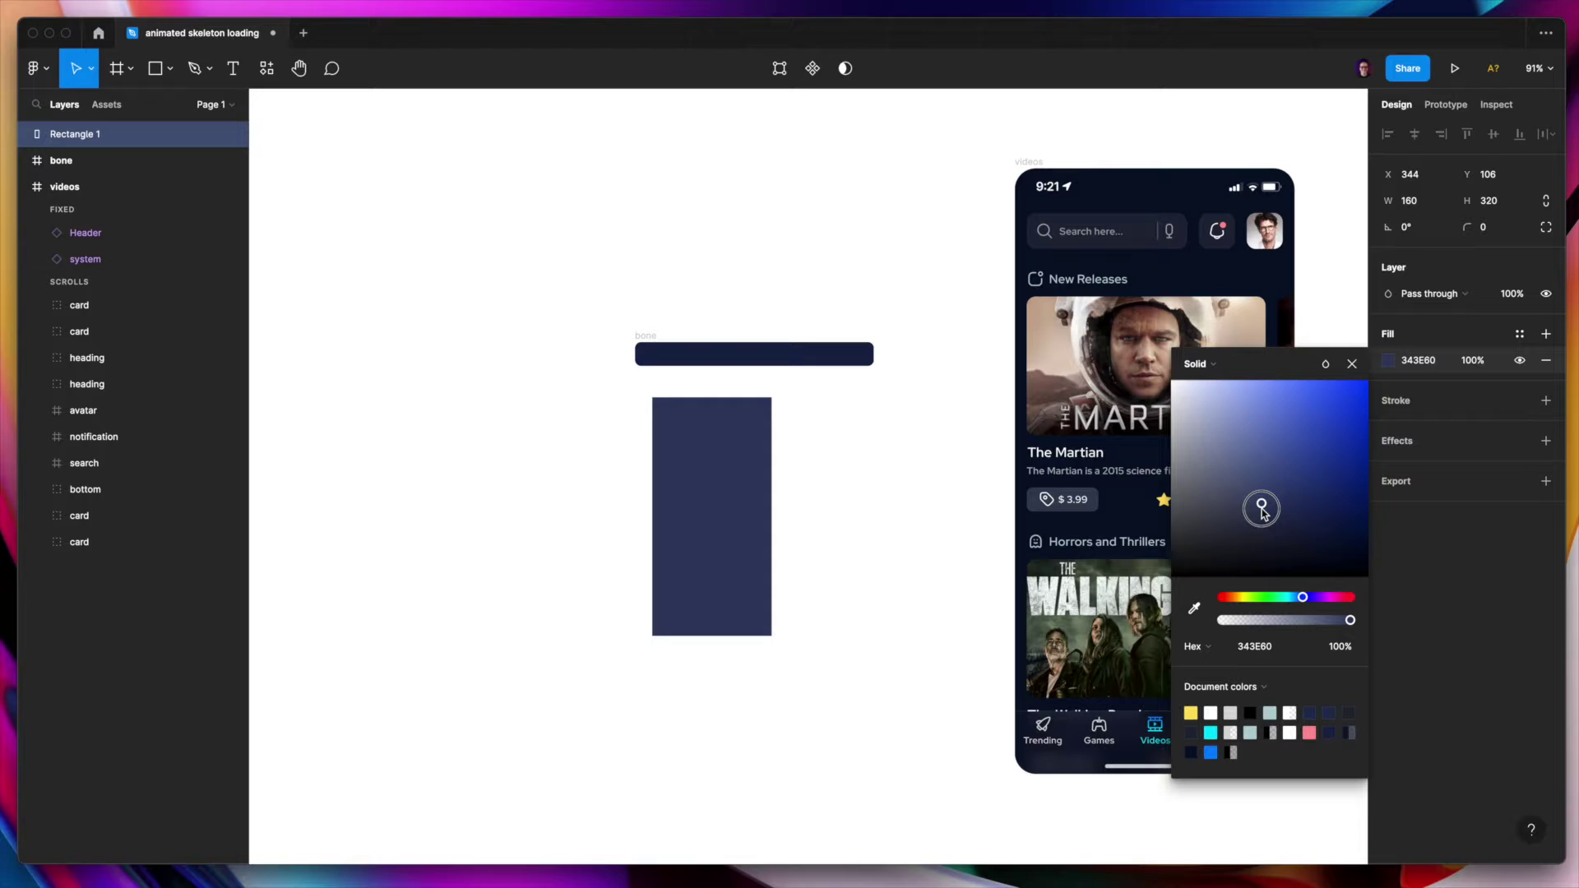
left_click(1228, 372)
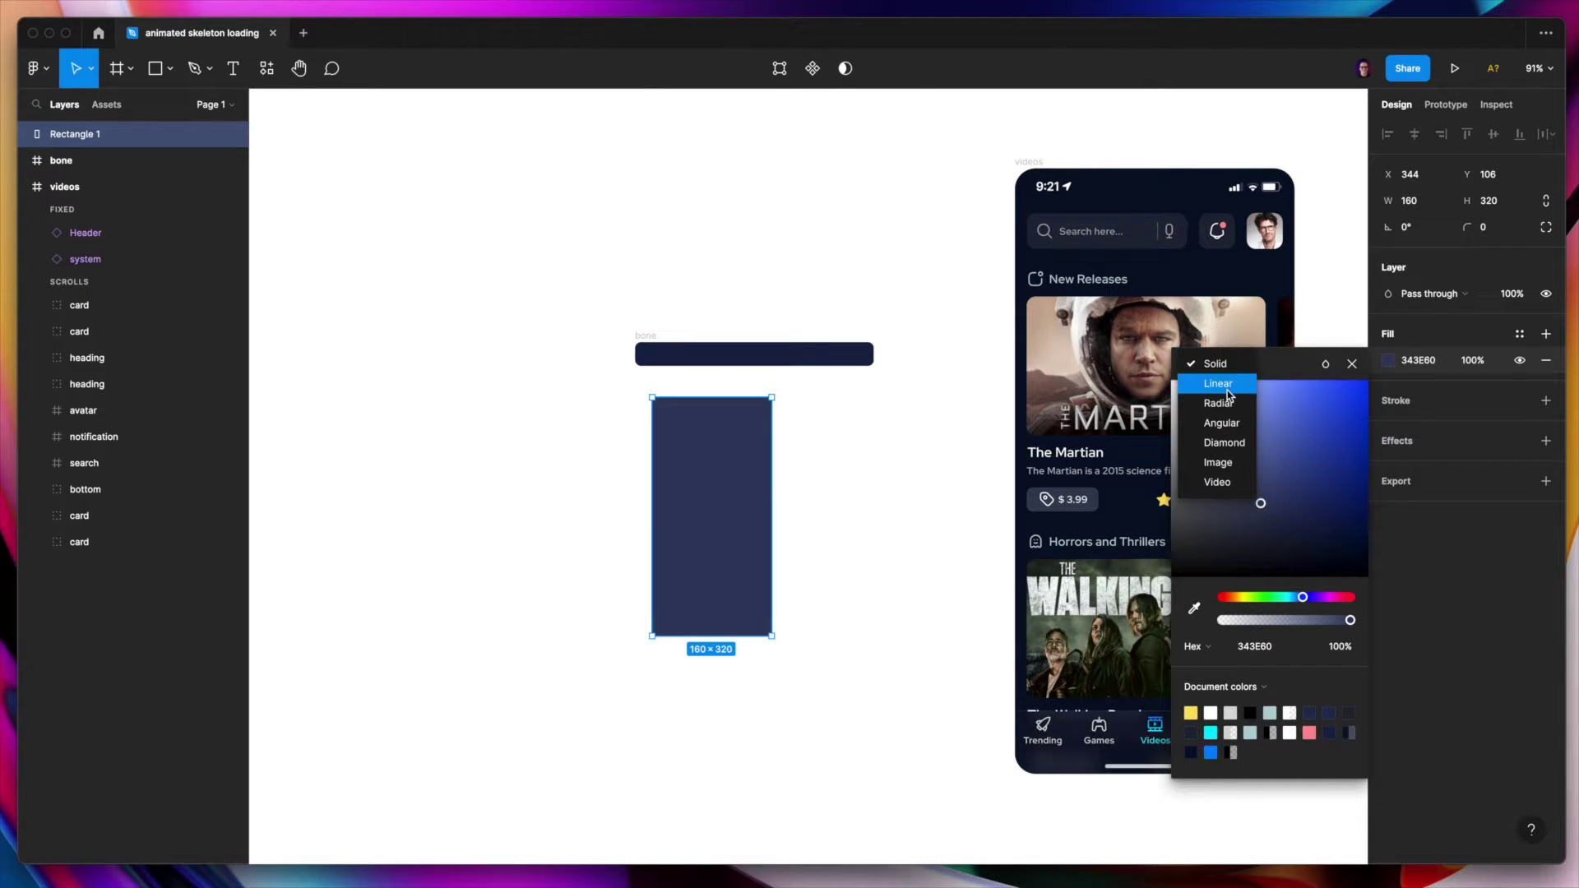
left_click(1230, 383)
- Make the gradient run horizontally from left to right
mouse_move(719, 624)
left_mouse_down()
mouse_move(761, 518)
mouse_move(769, 536)
left_mouse_up()
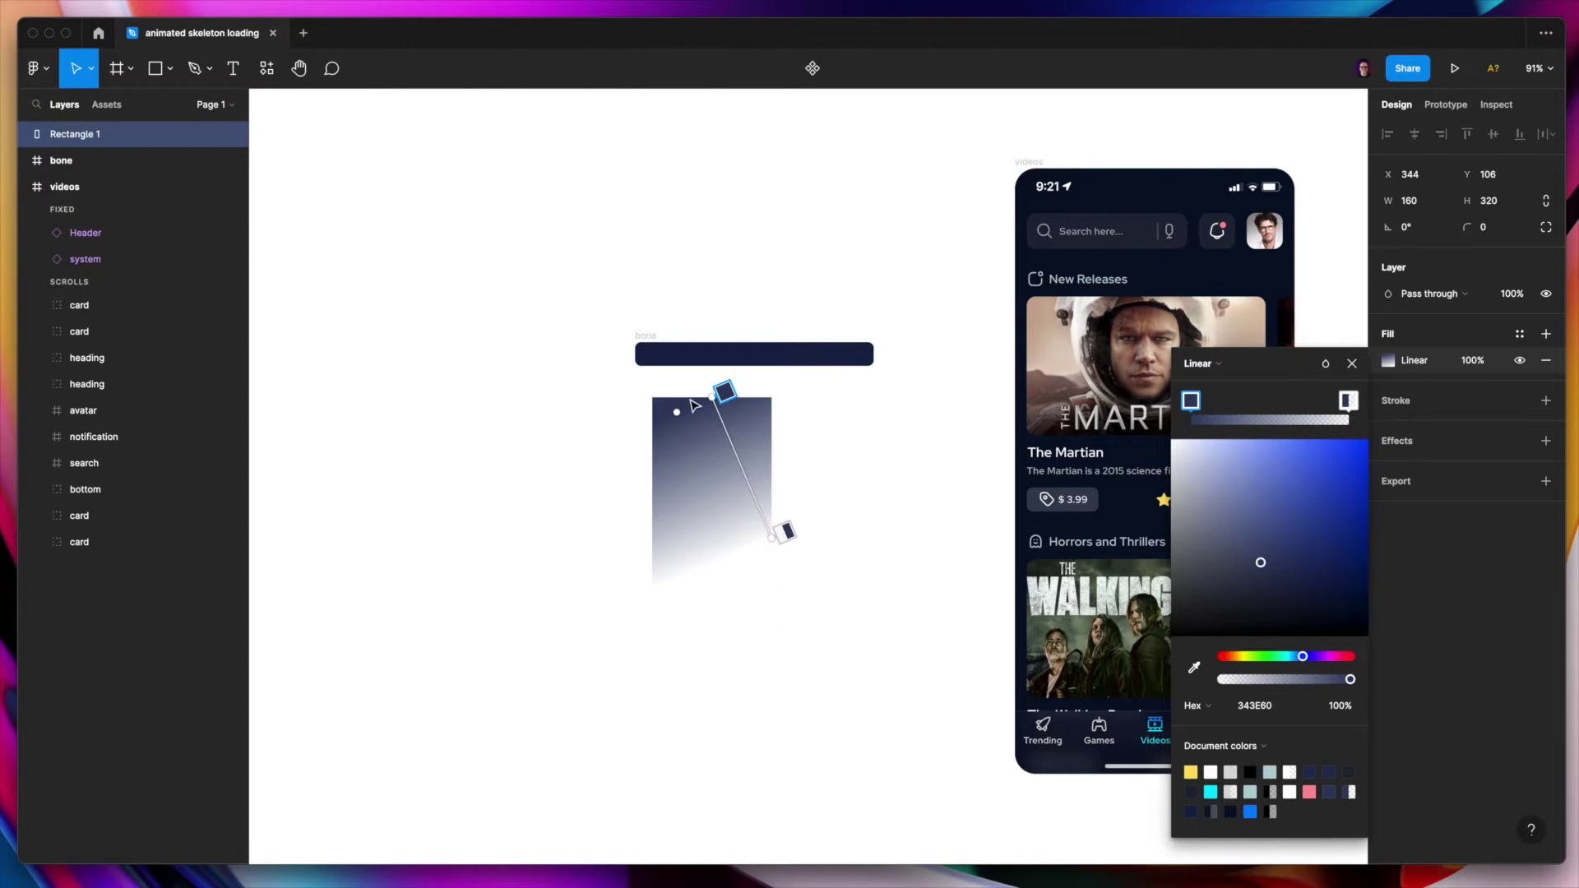
mouse_move(714, 395)
left_mouse_down()
mouse_move(646, 566)
mouse_move(655, 502)
left_mouse_up()
left_click_drag(770, 533, 769, 522)
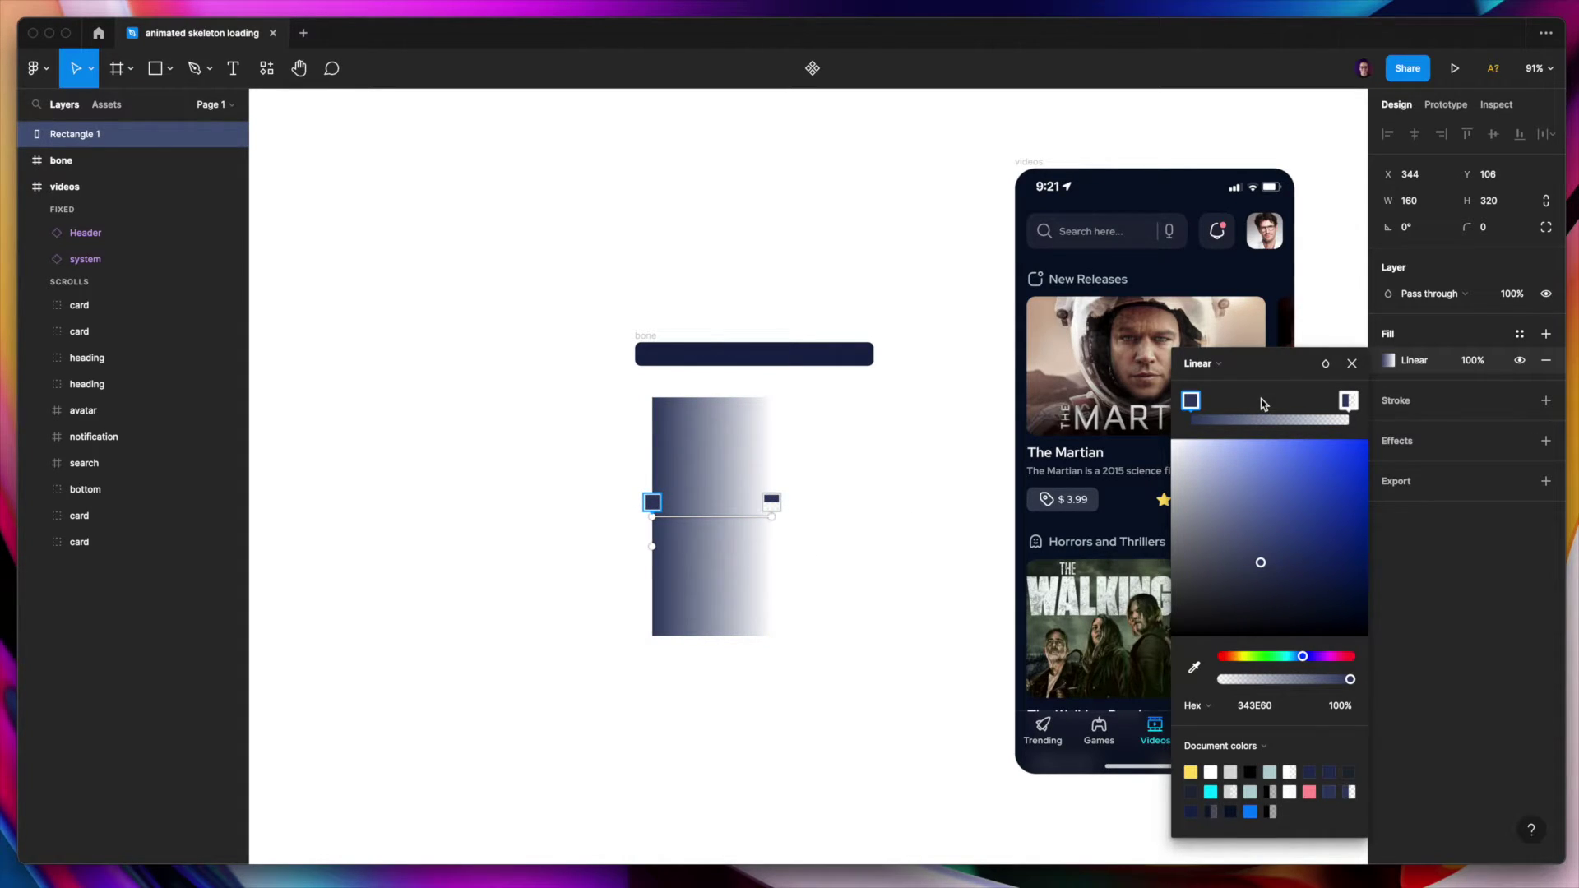
key("ctrl+z")
key("ctrl+shift+z")
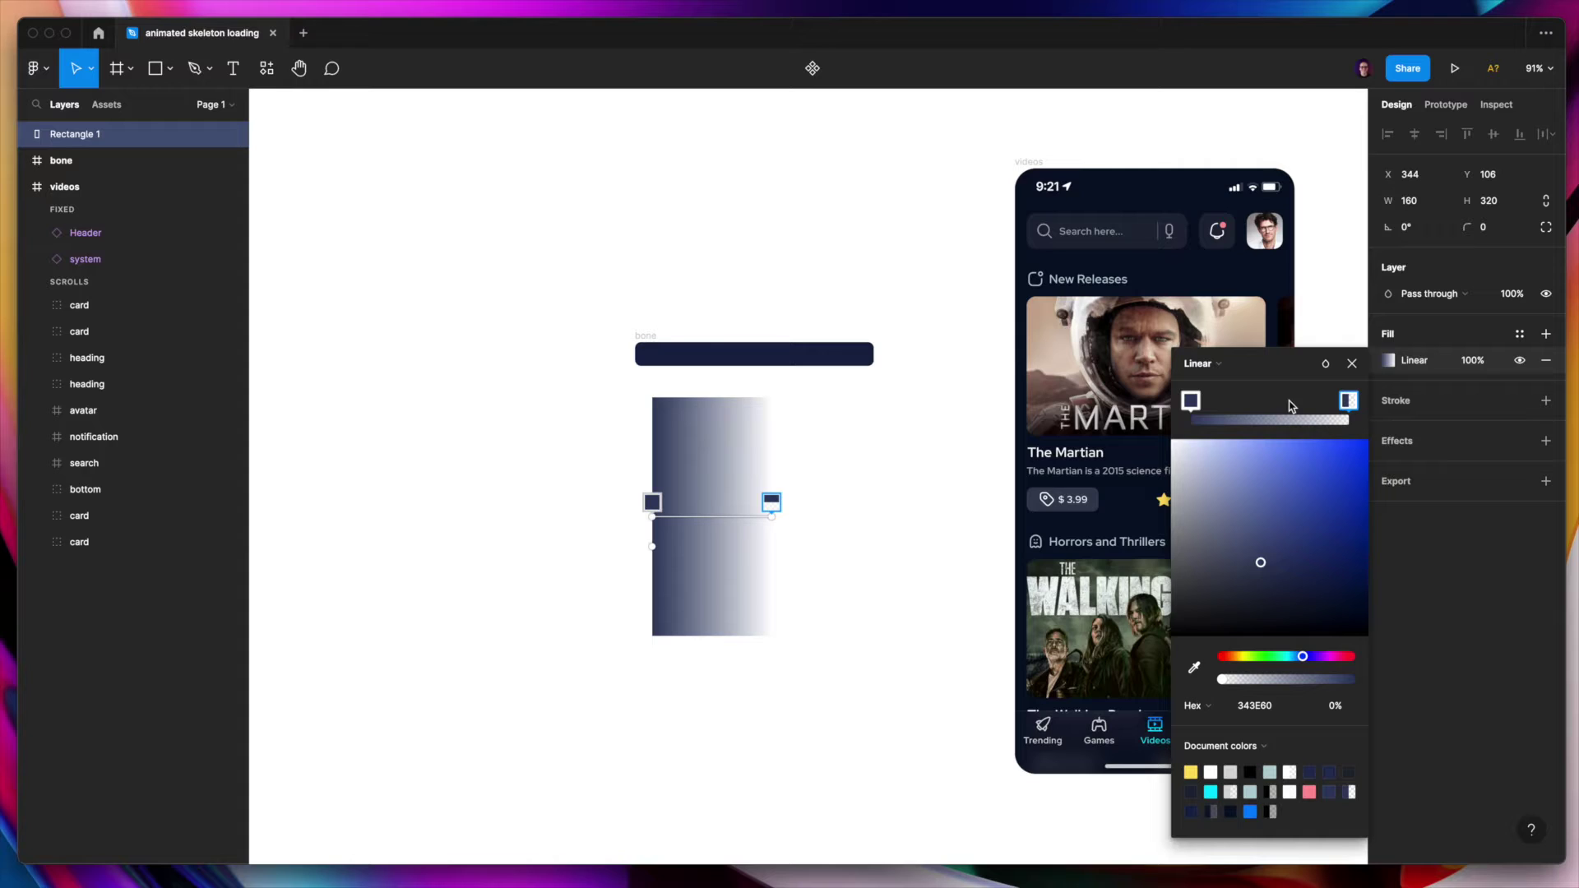
- Add an opaque #343E60 middle stop and fade the end stops to 0% opacity
left_click(1276, 406)
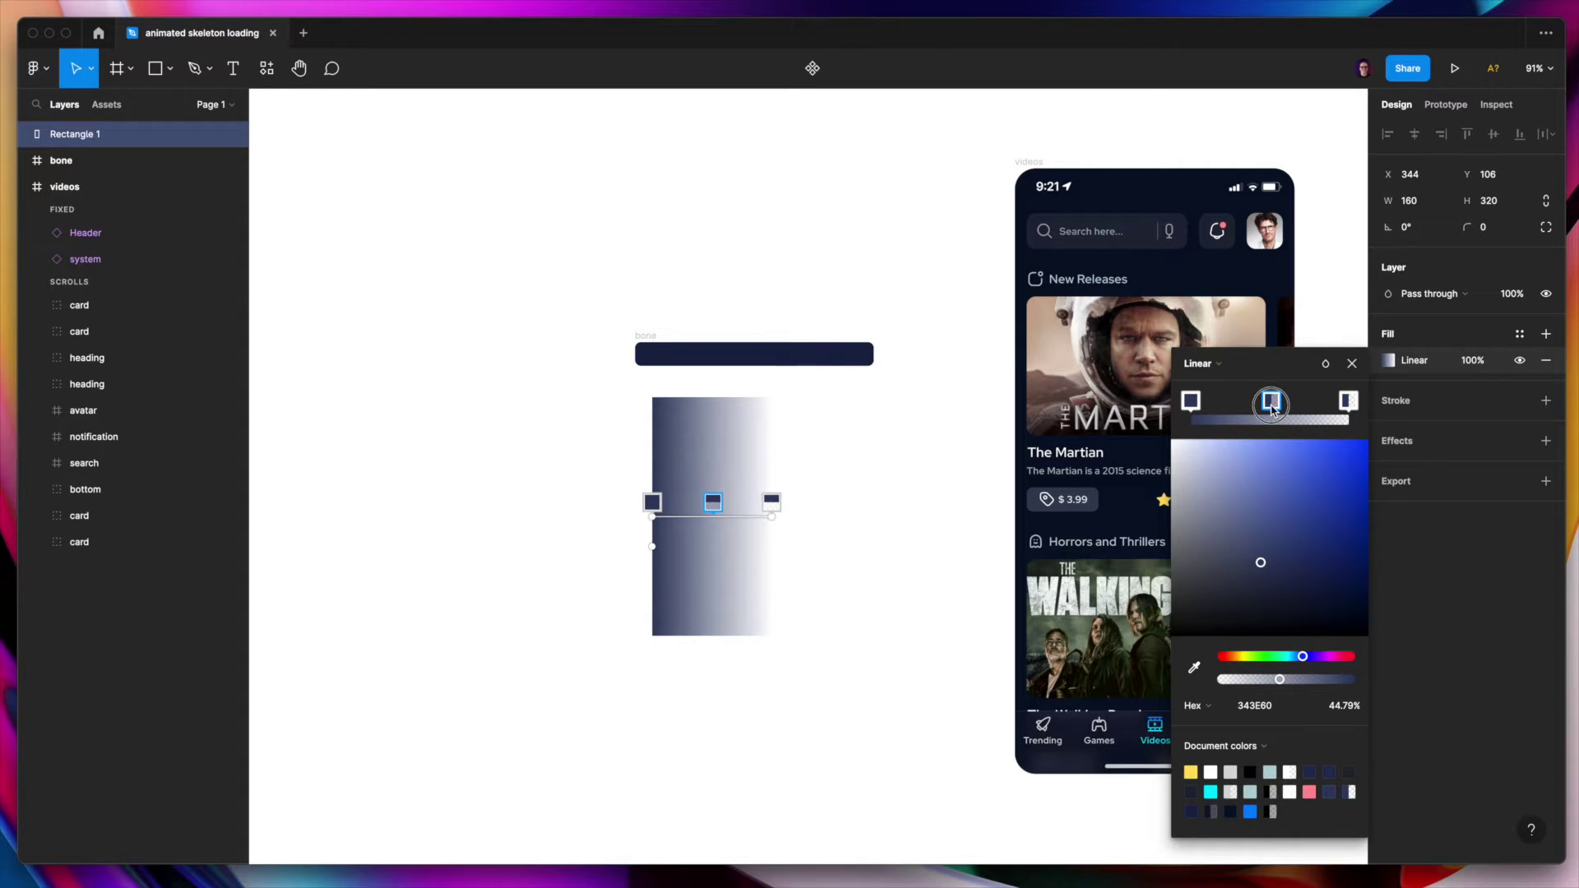
left_click_drag(1272, 409, 1274, 410)
left_click_drag(1281, 679, 1409, 687)
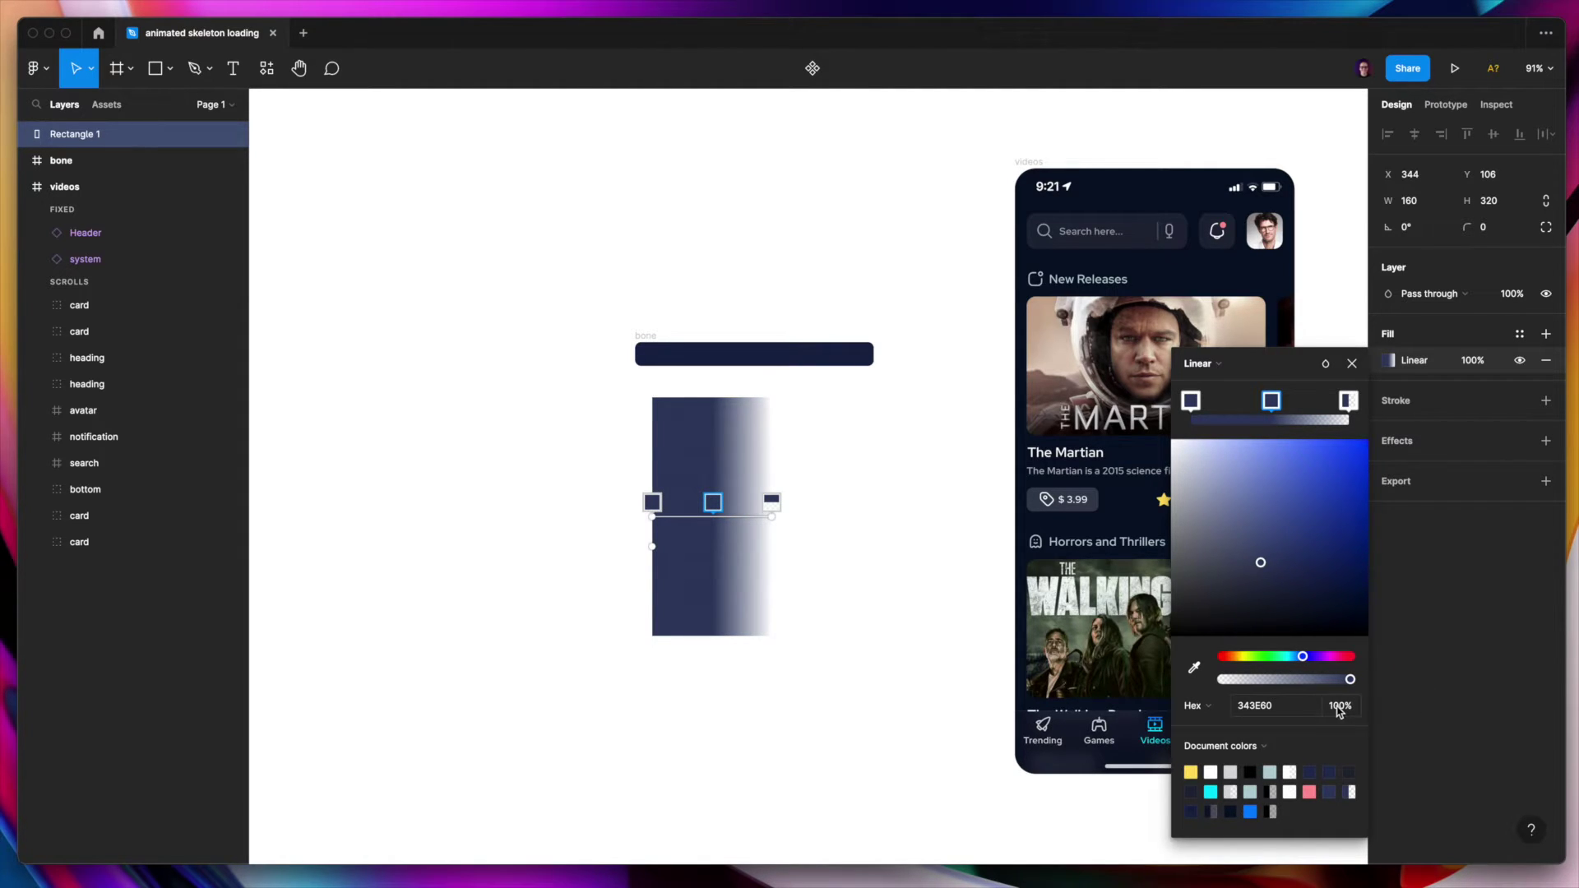
left_click(1193, 402)
left_click_drag(1314, 679, 1170, 680)
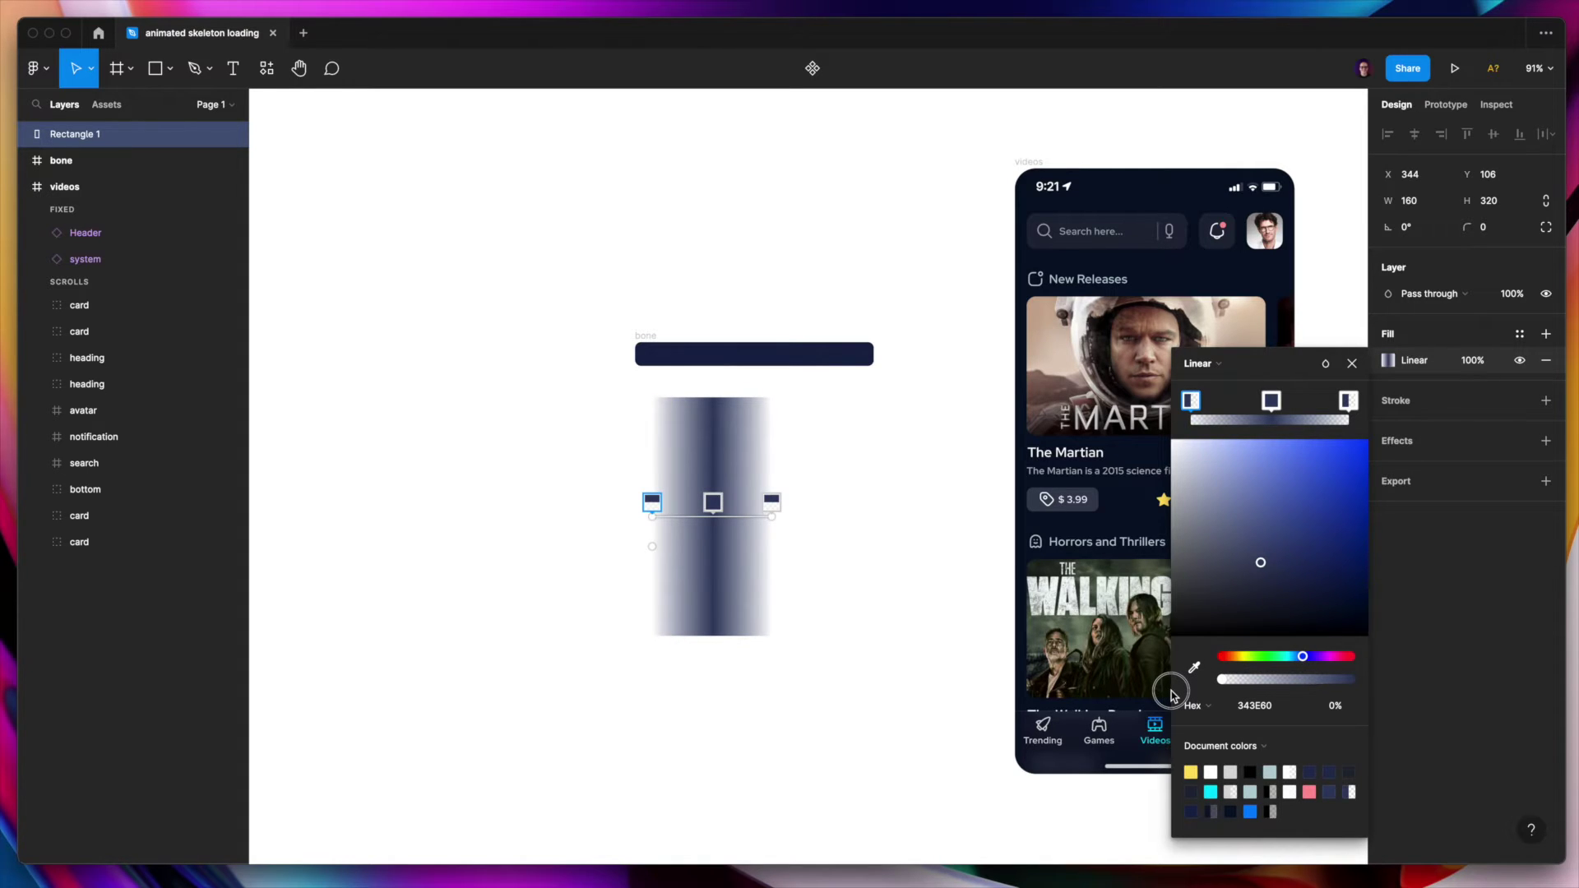
left_click(872, 517)
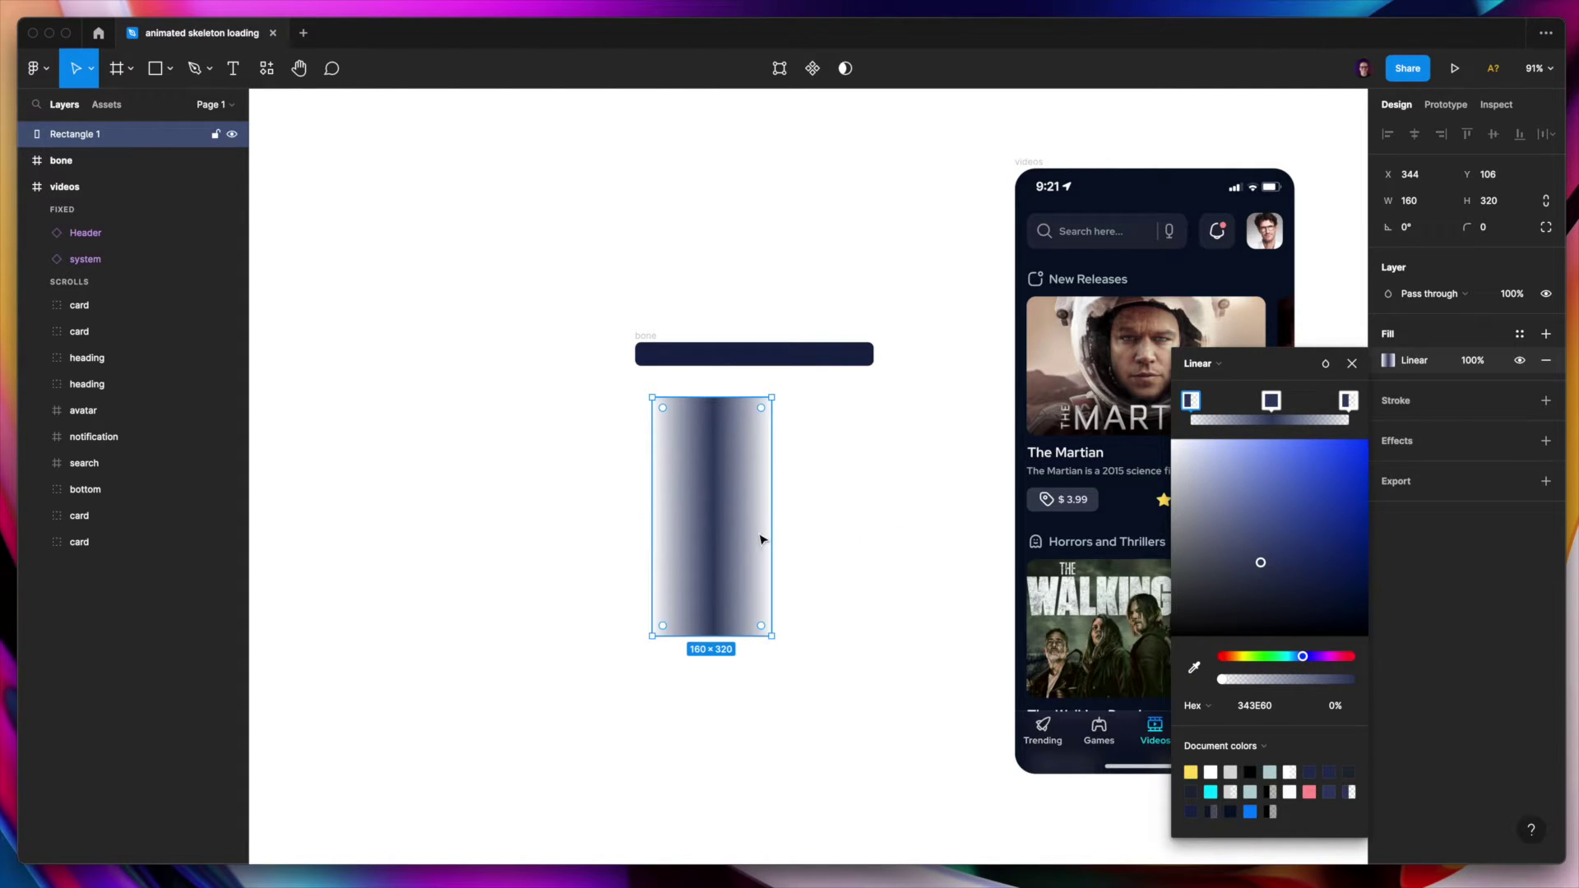
left_click(802, 476)
- Move the gradient rectangle into the bone frame and lighten its middle colour stop
left_click(712, 513)
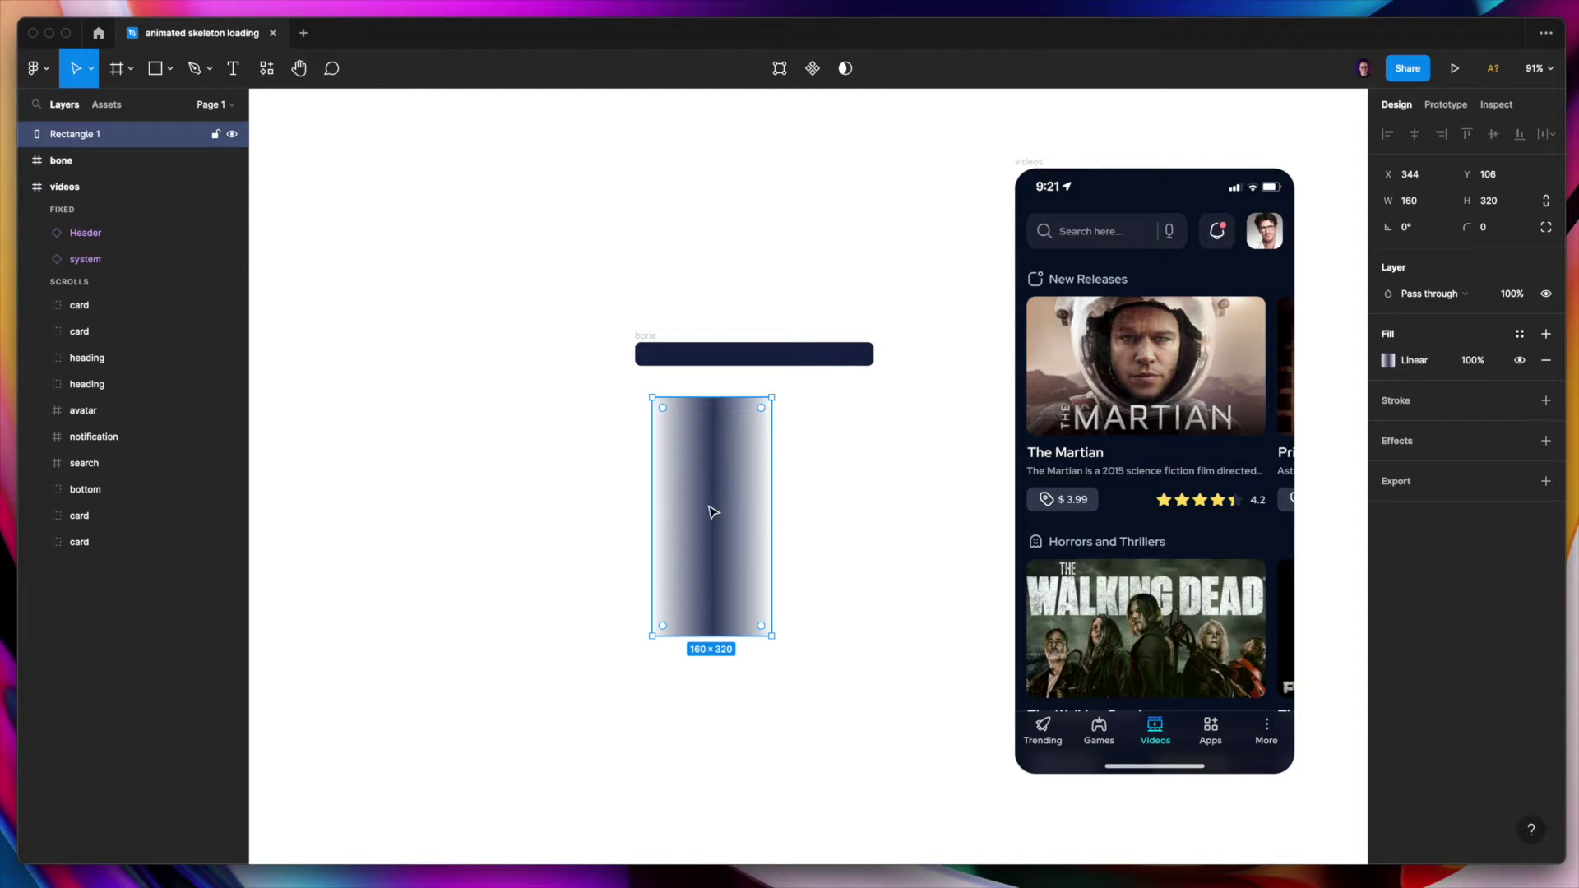
left_click_drag(715, 461, 751, 353)
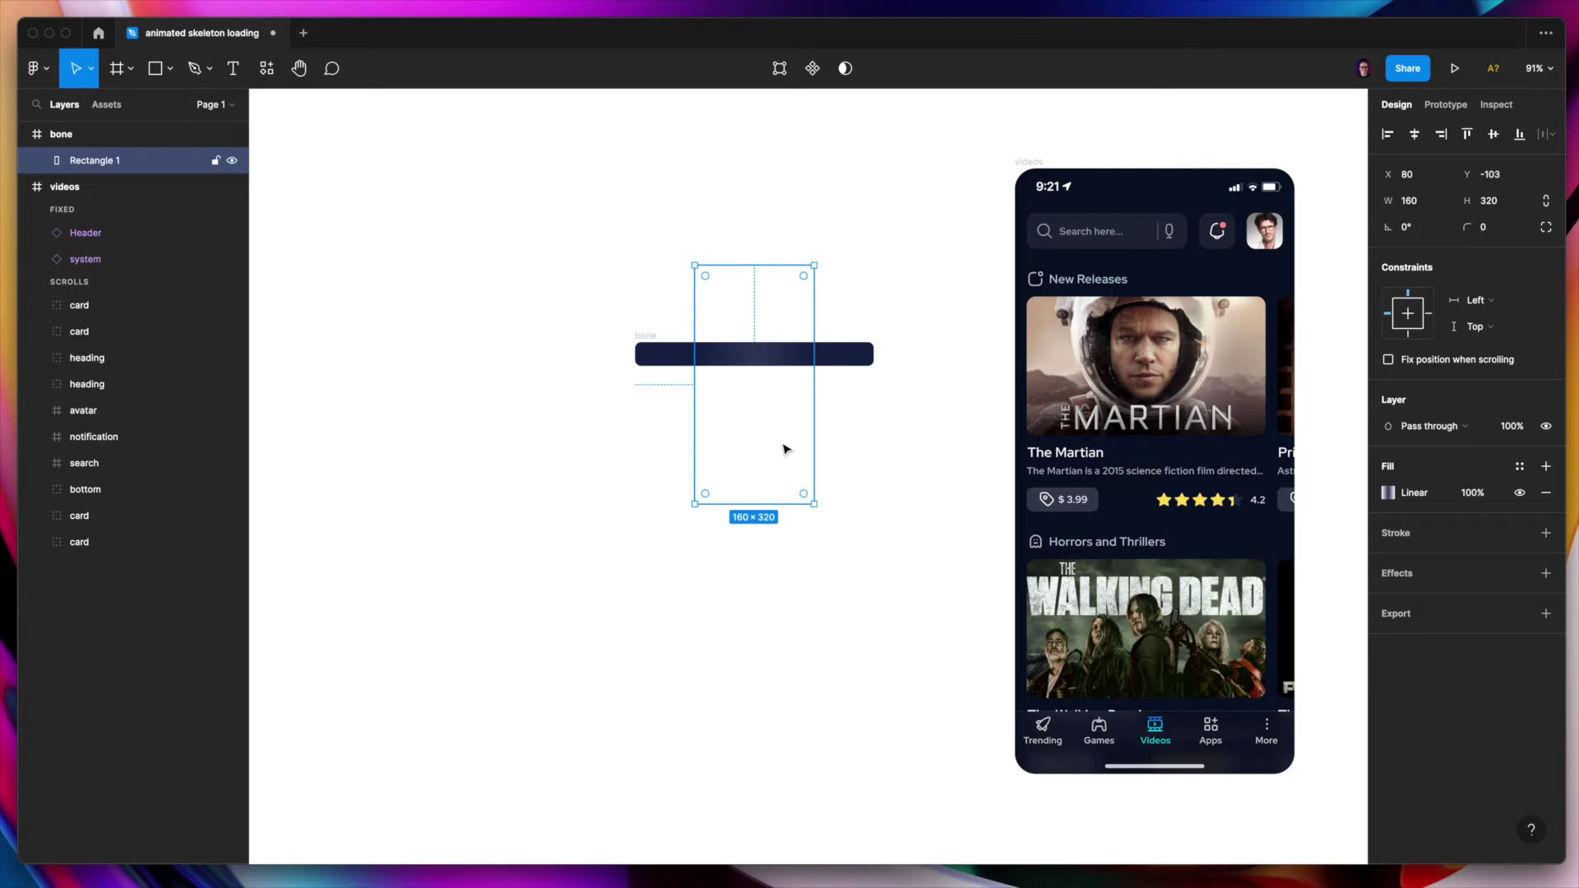
left_click(867, 324)
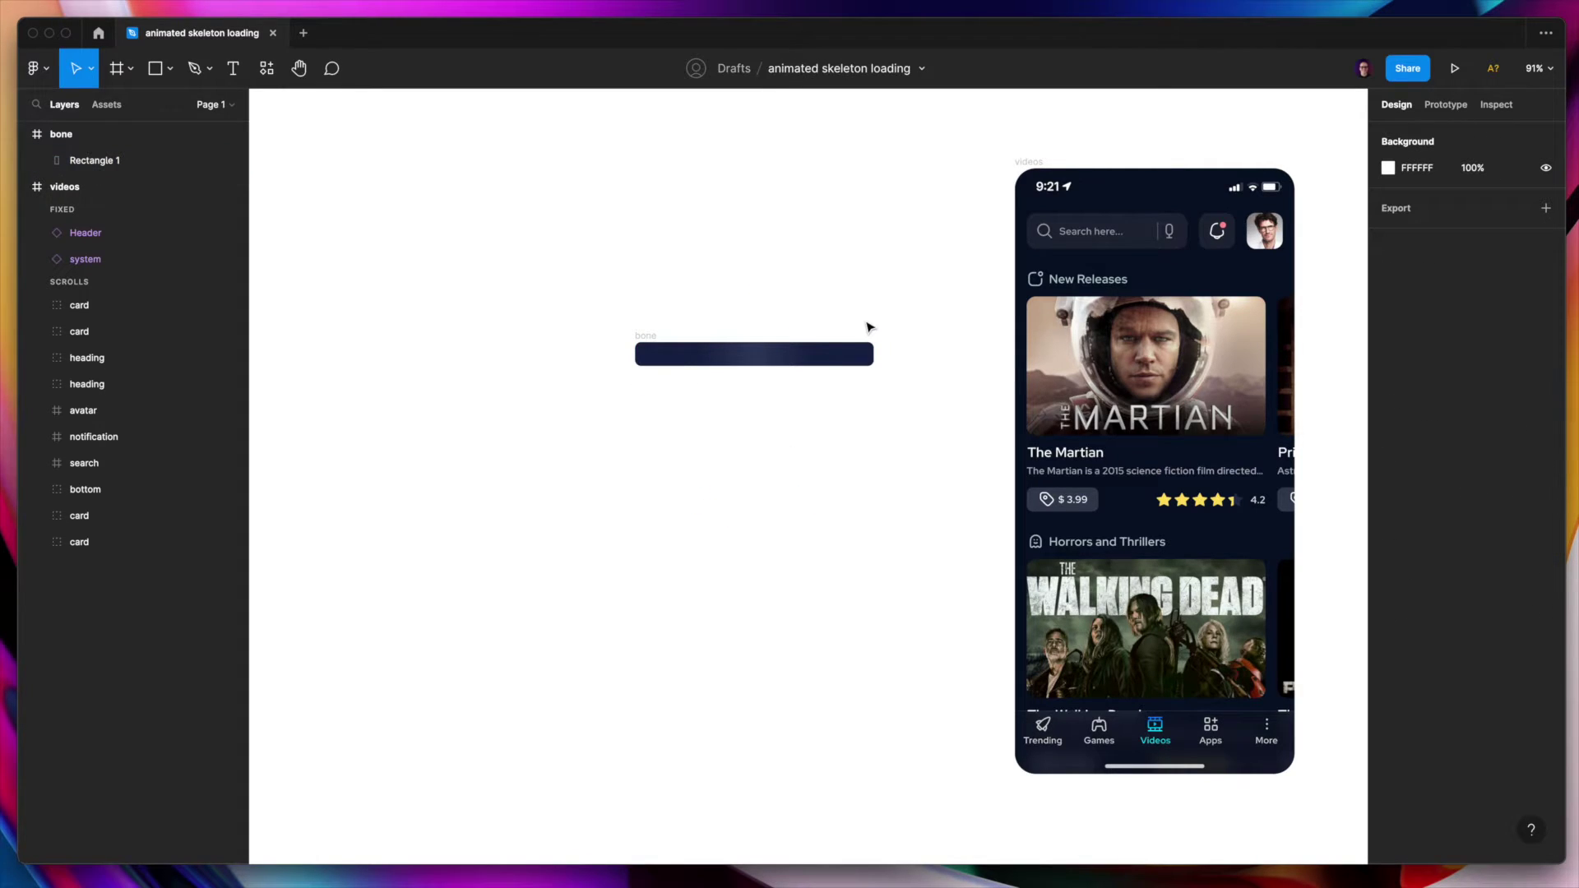
left_click(761, 356)
left_click(1388, 492)
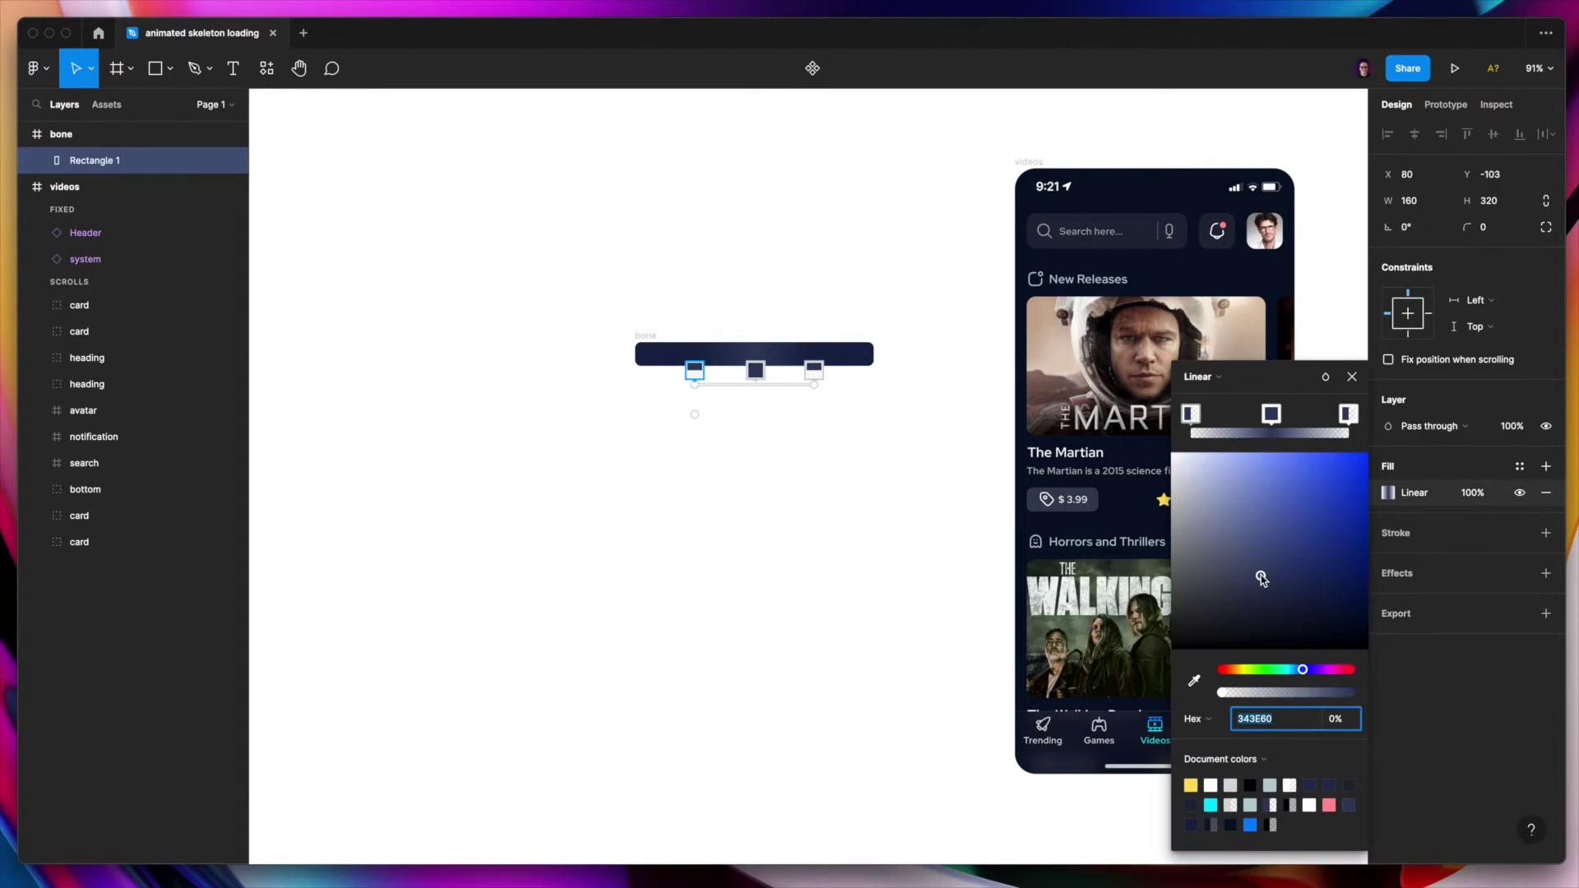
left_click_drag(1253, 579, 1236, 562)
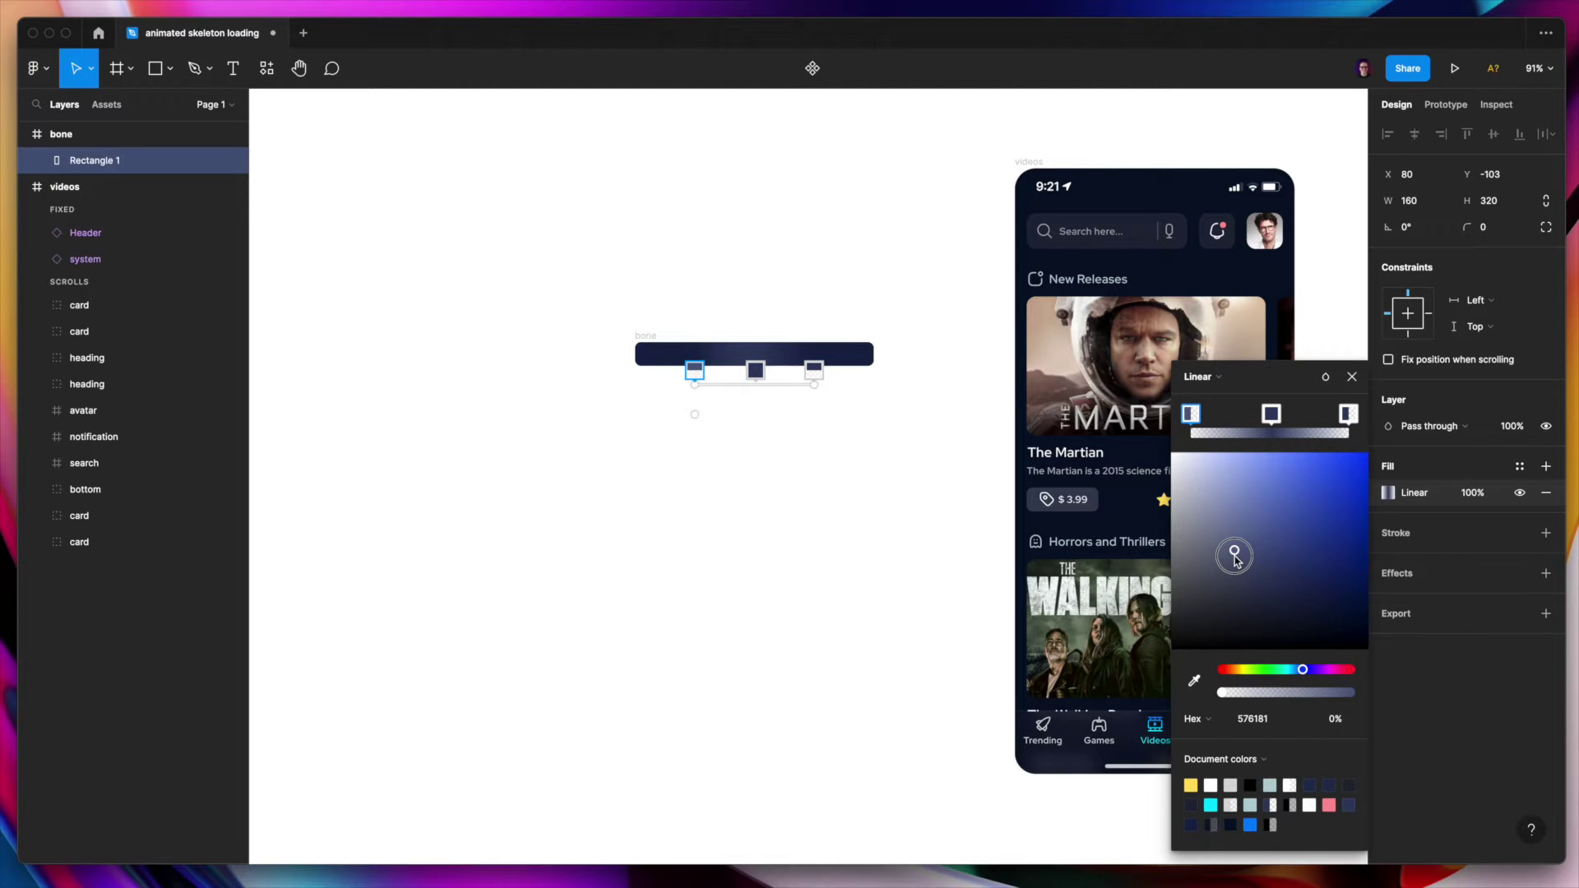
left_click(755, 370)
key("Escape")
key("Escape")
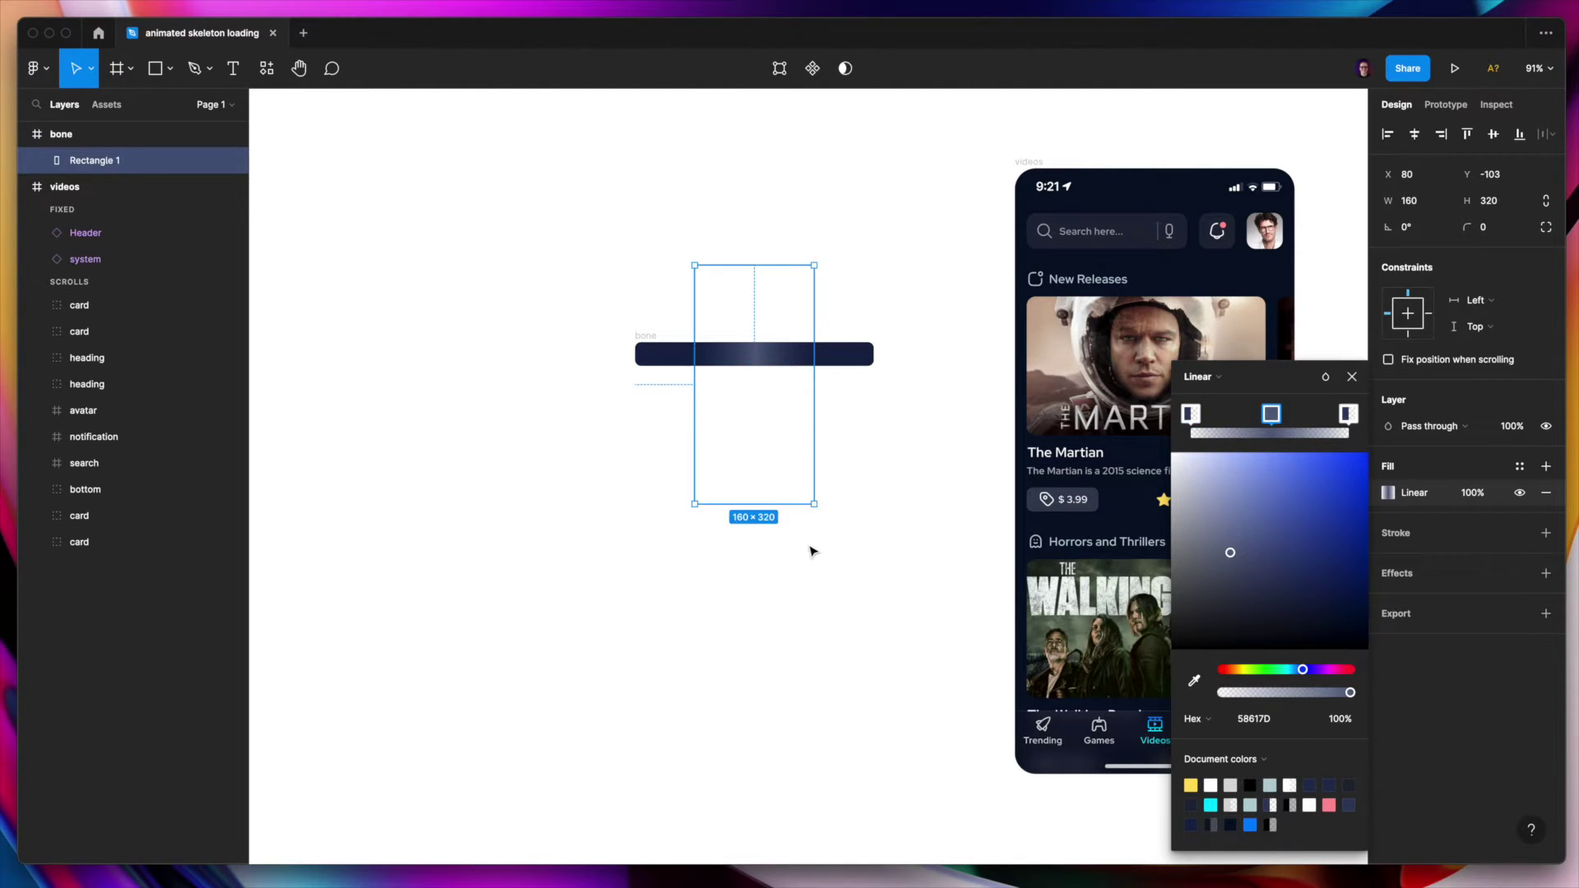
- Position the gradient rectangle at X −240, Y 0, level with the bar's top
left_click(774, 365)
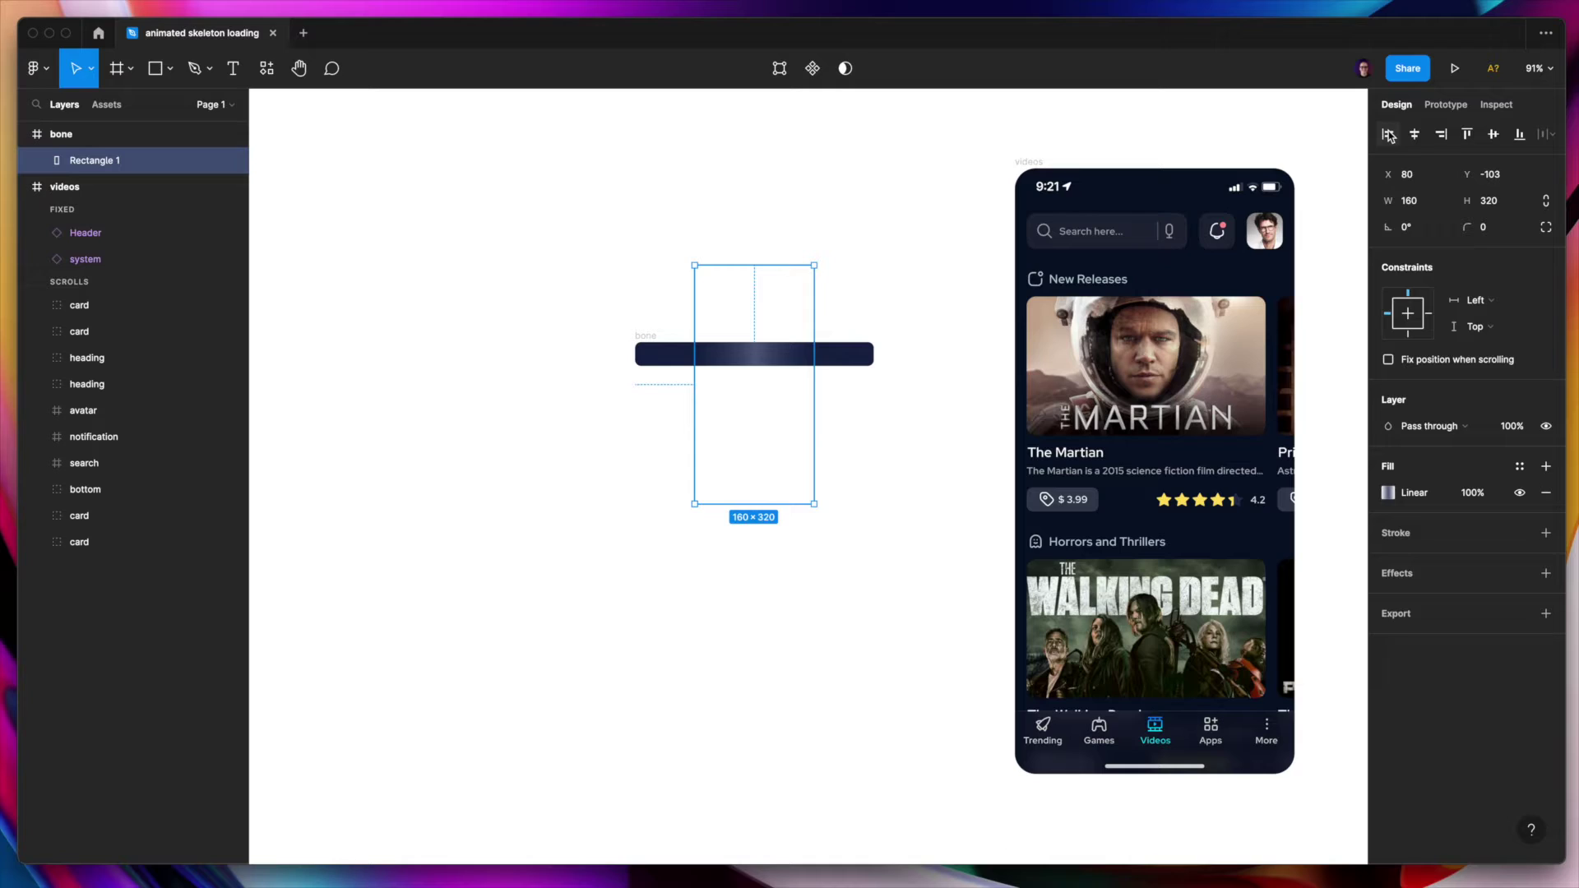
left_click(1390, 174)
type("-240")
key("Return")
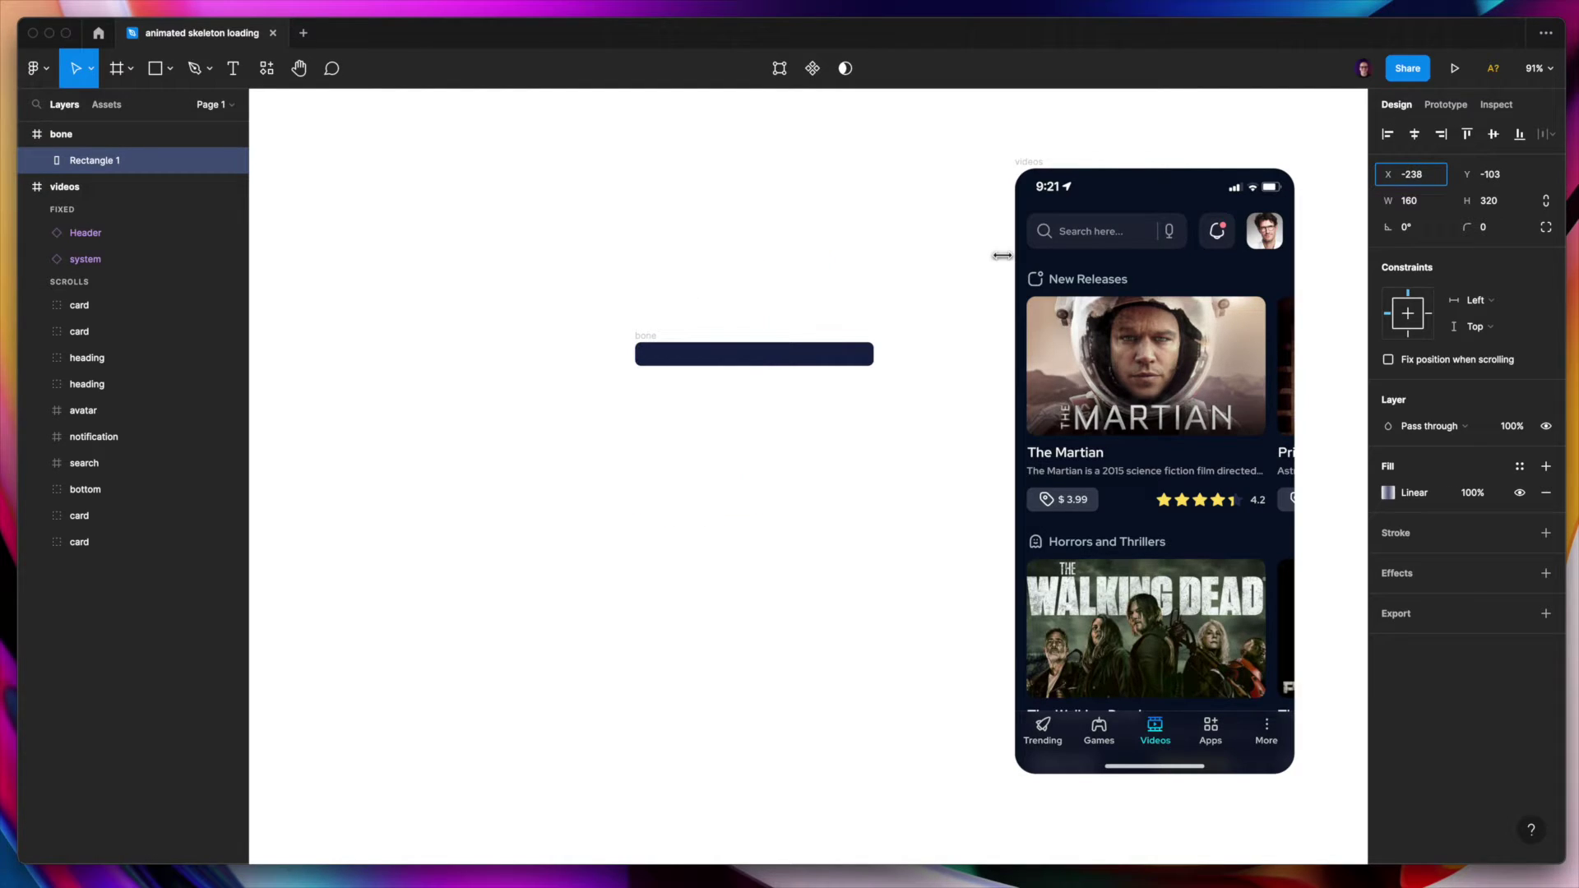
left_click(1466, 134)
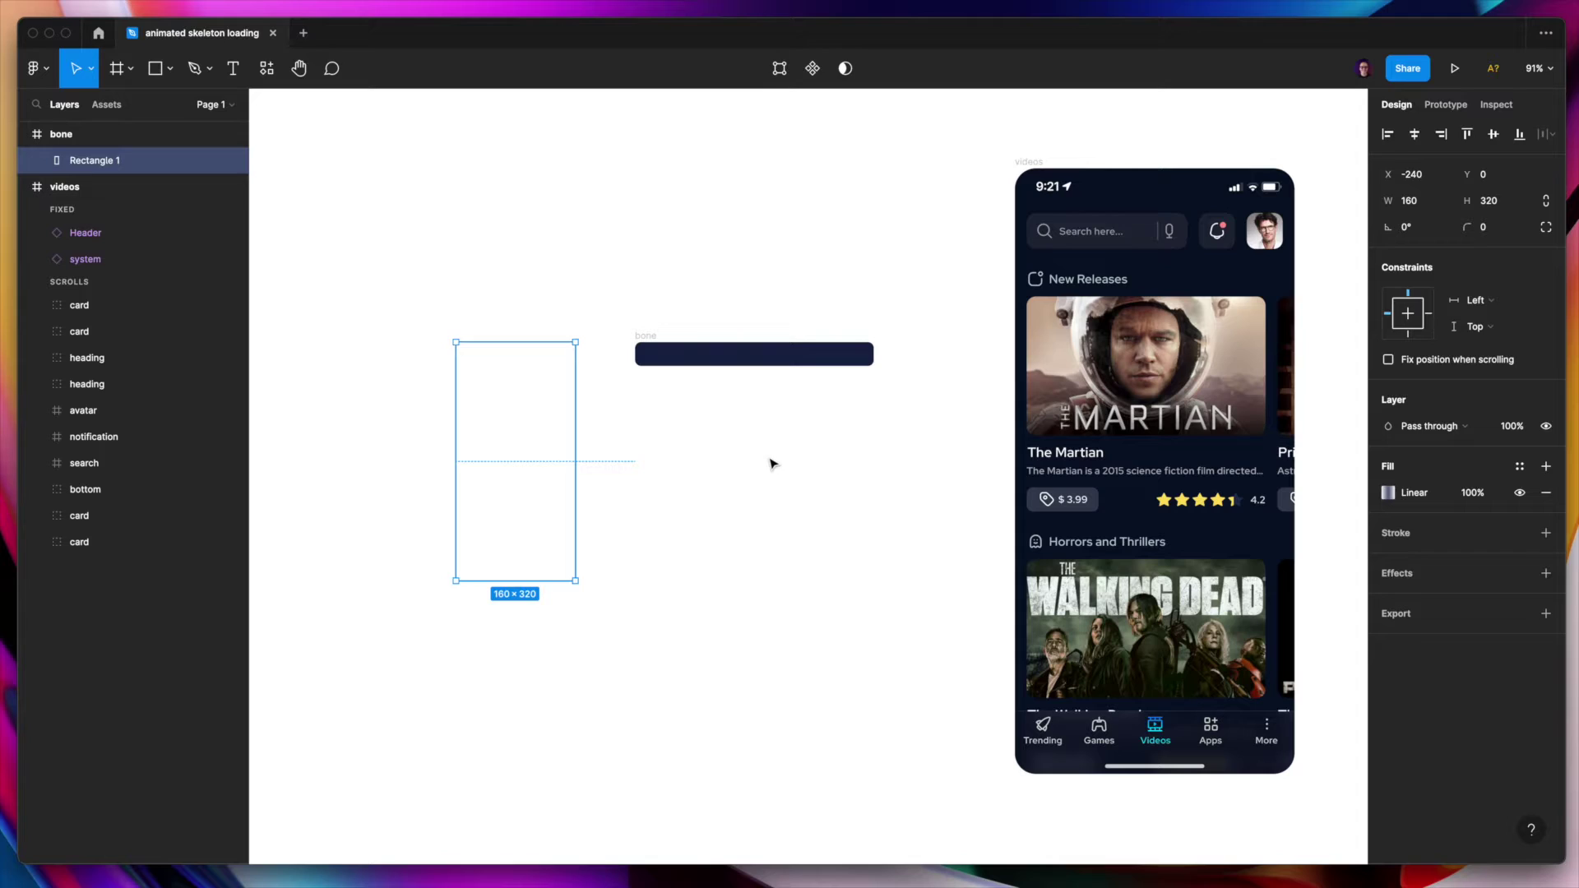
- Make bone a component with a variant property, adding Variant2 below Default
left_click_drag(922, 431, 615, 315)
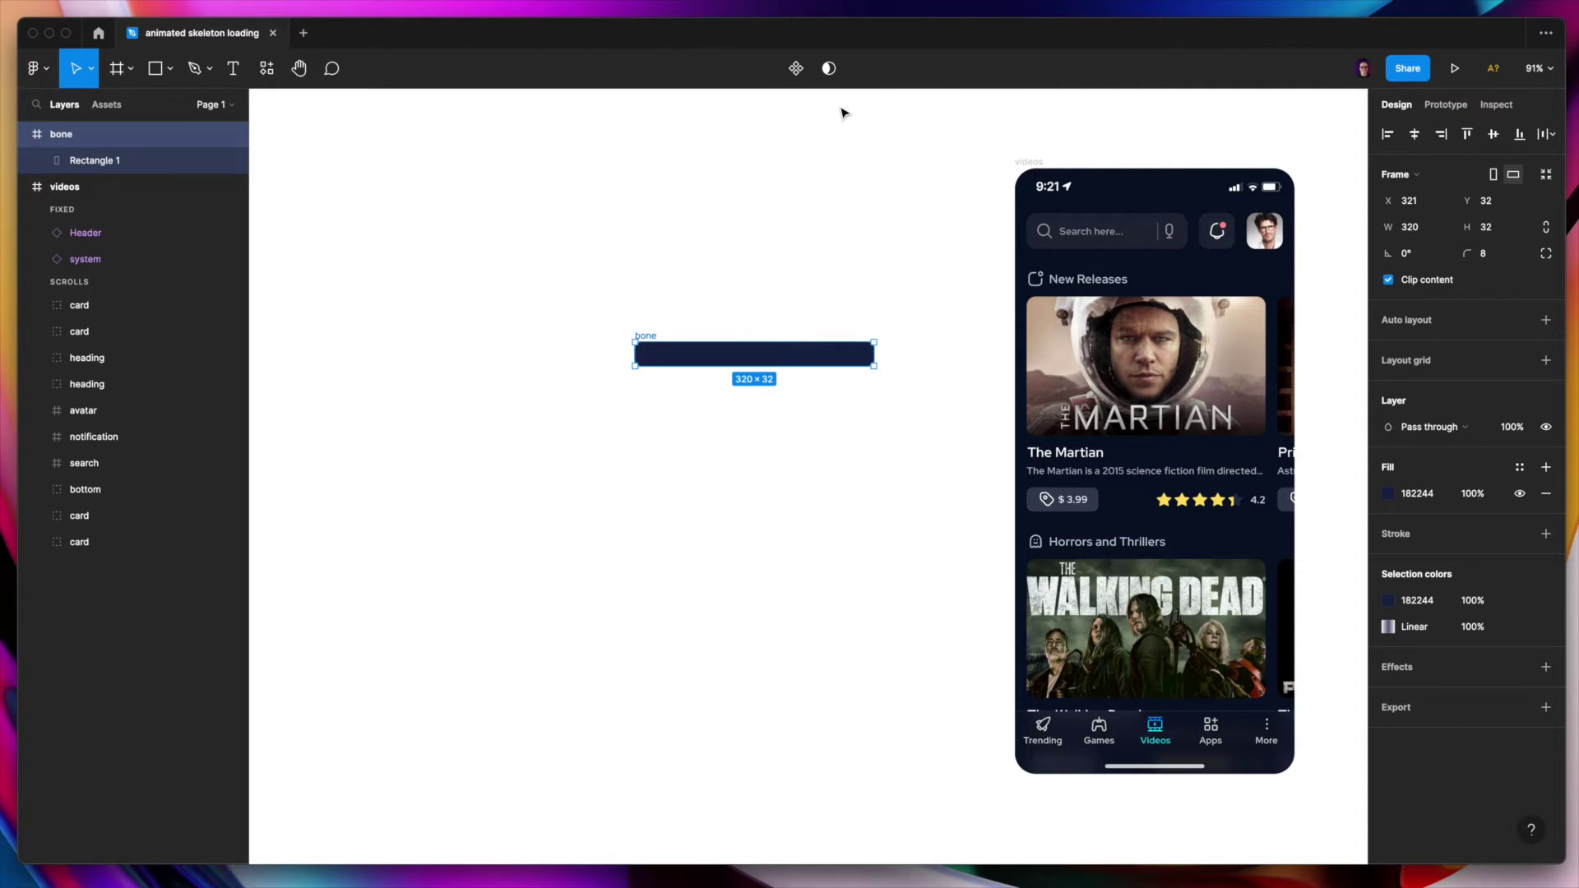
left_click(795, 68)
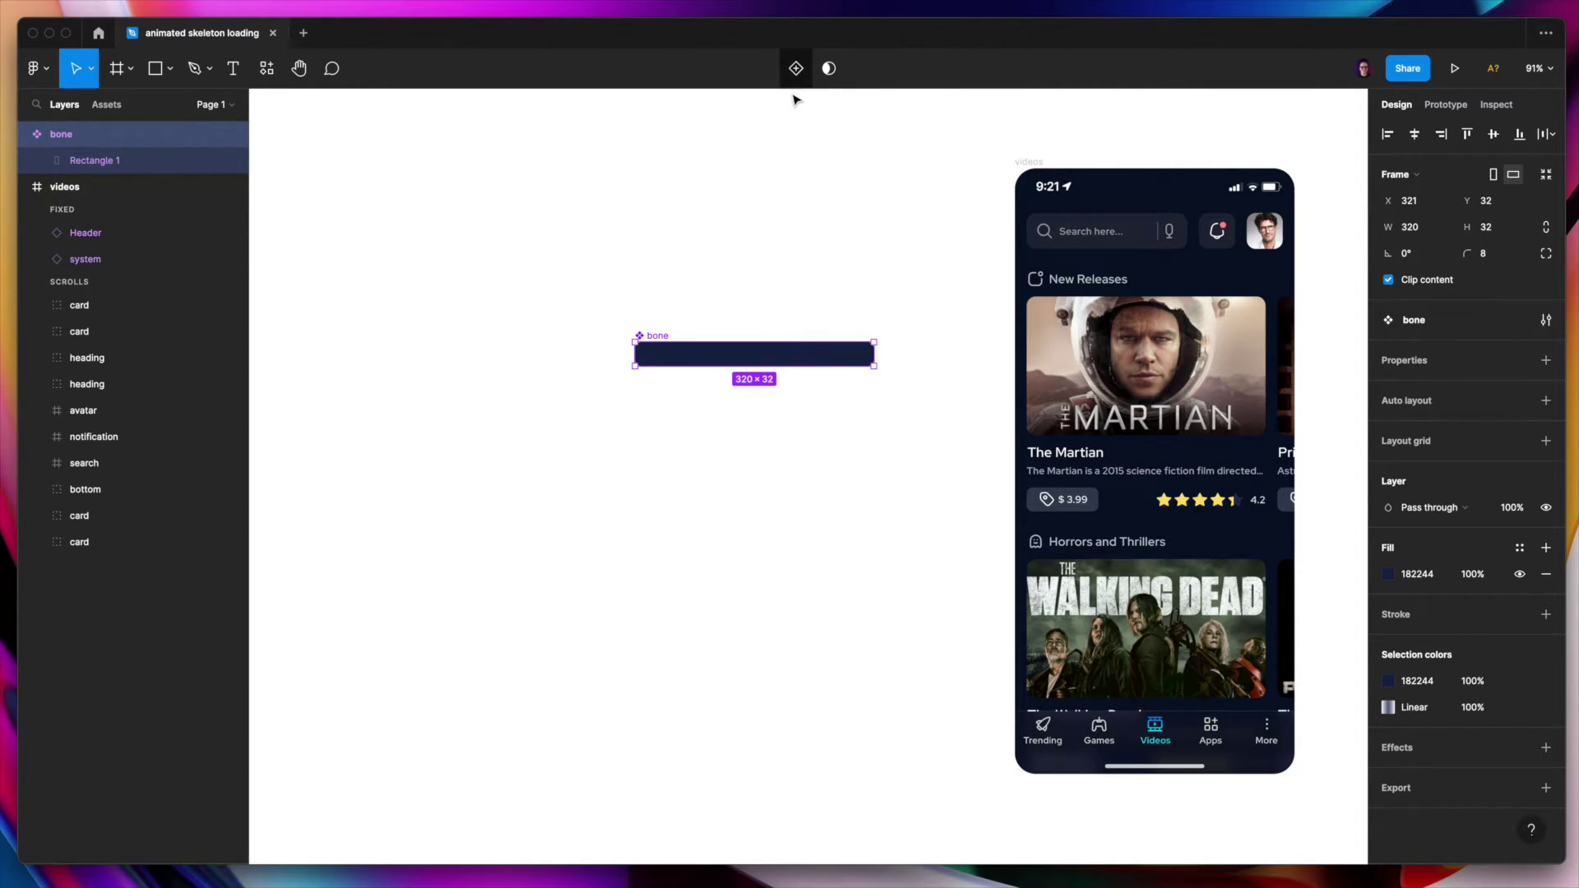
left_click(1547, 360)
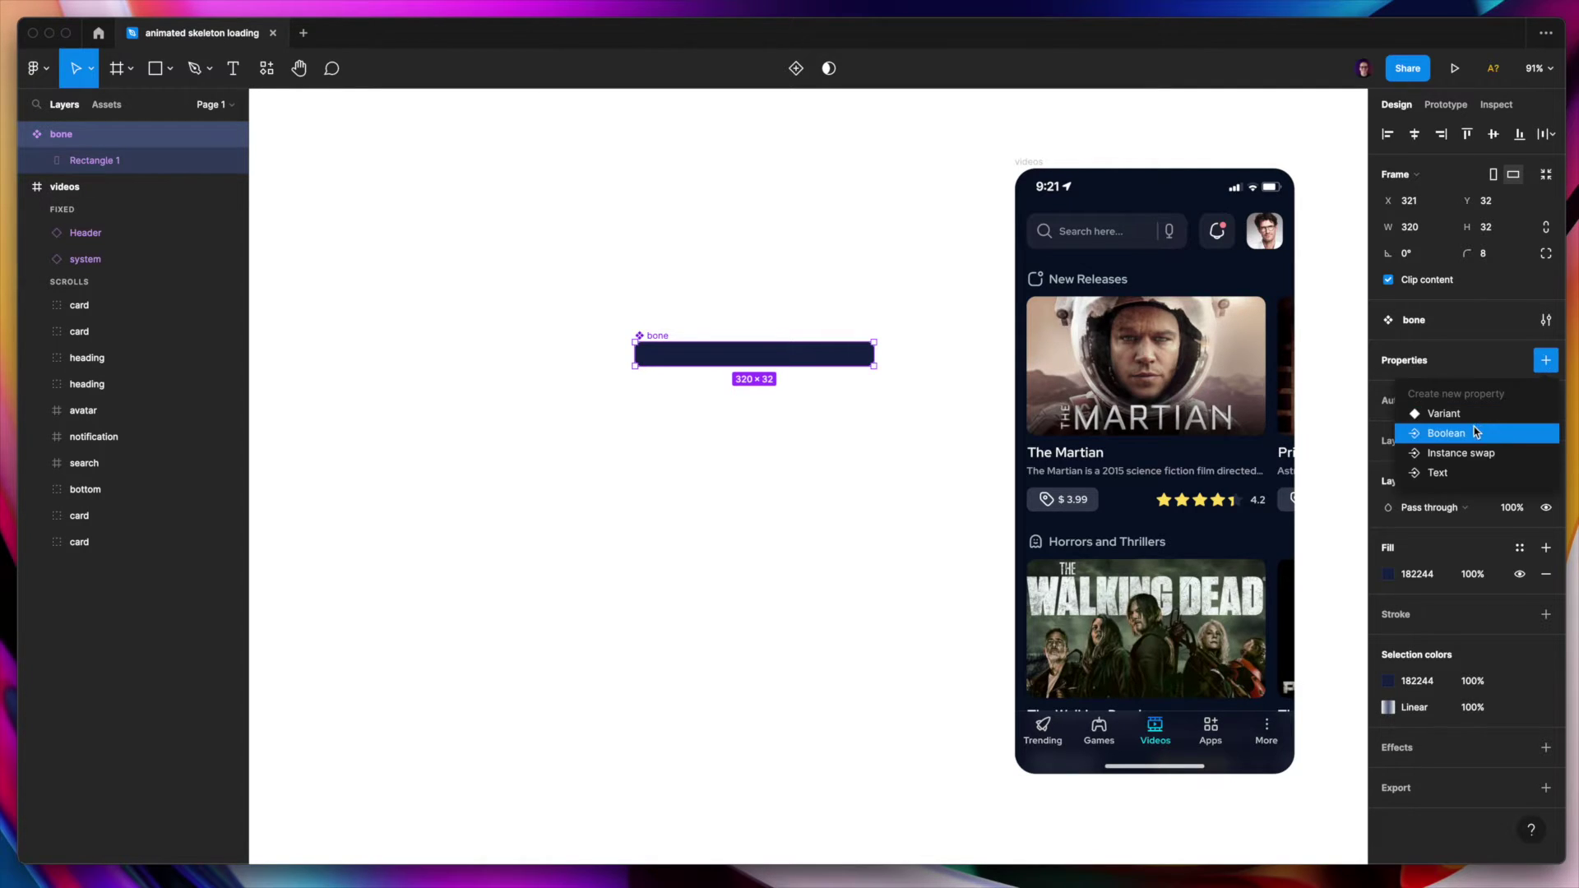
left_click(1445, 412)
left_click_drag(802, 378, 796, 496)
double_click(803, 362)
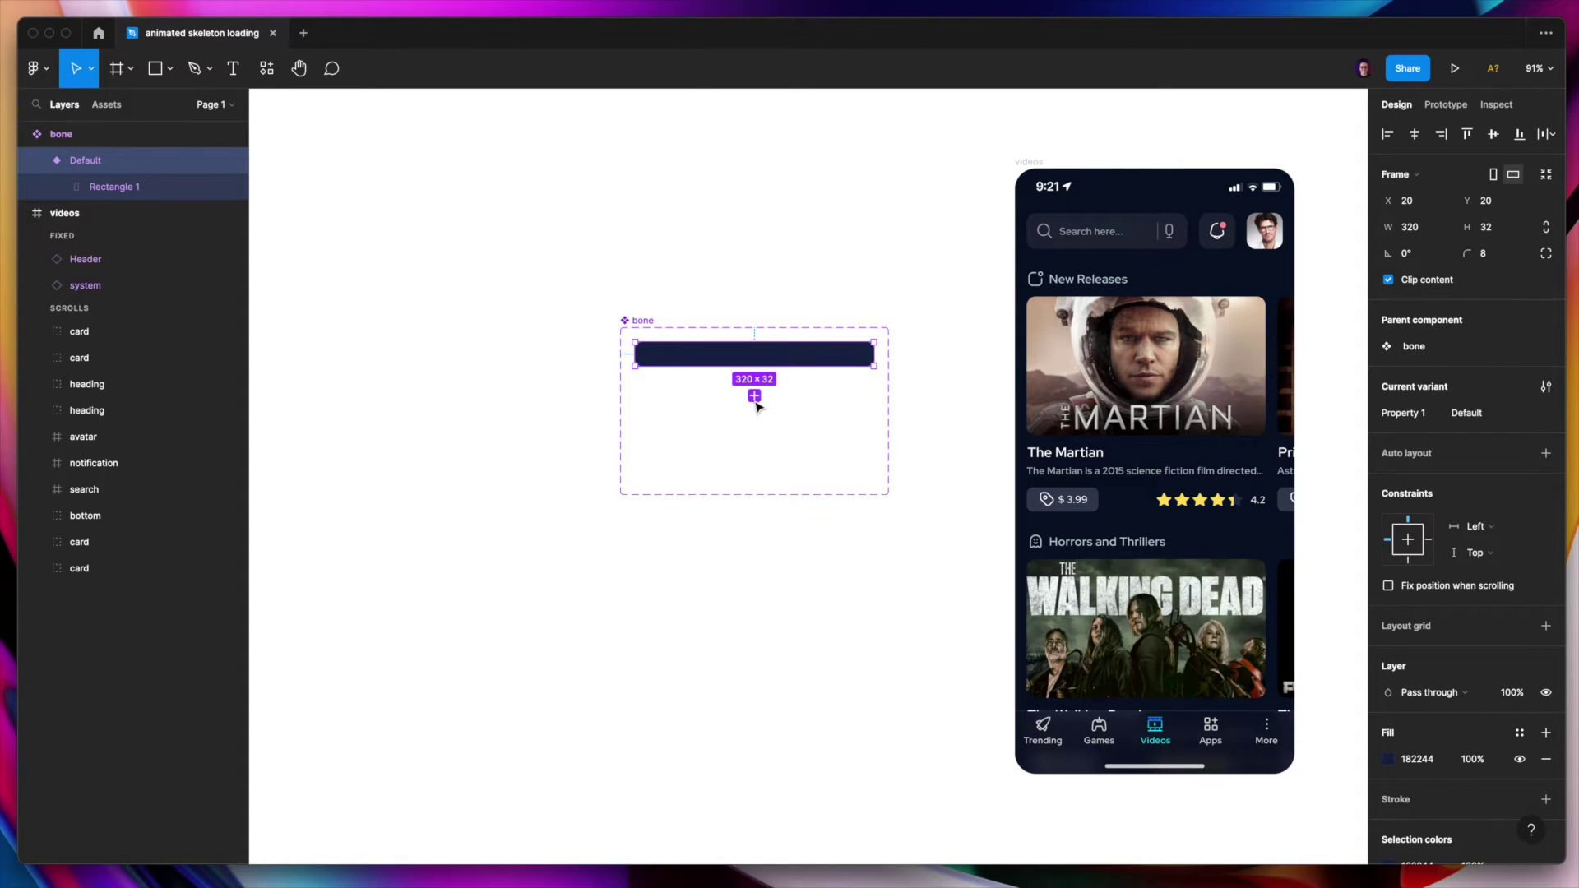
left_click(754, 398)
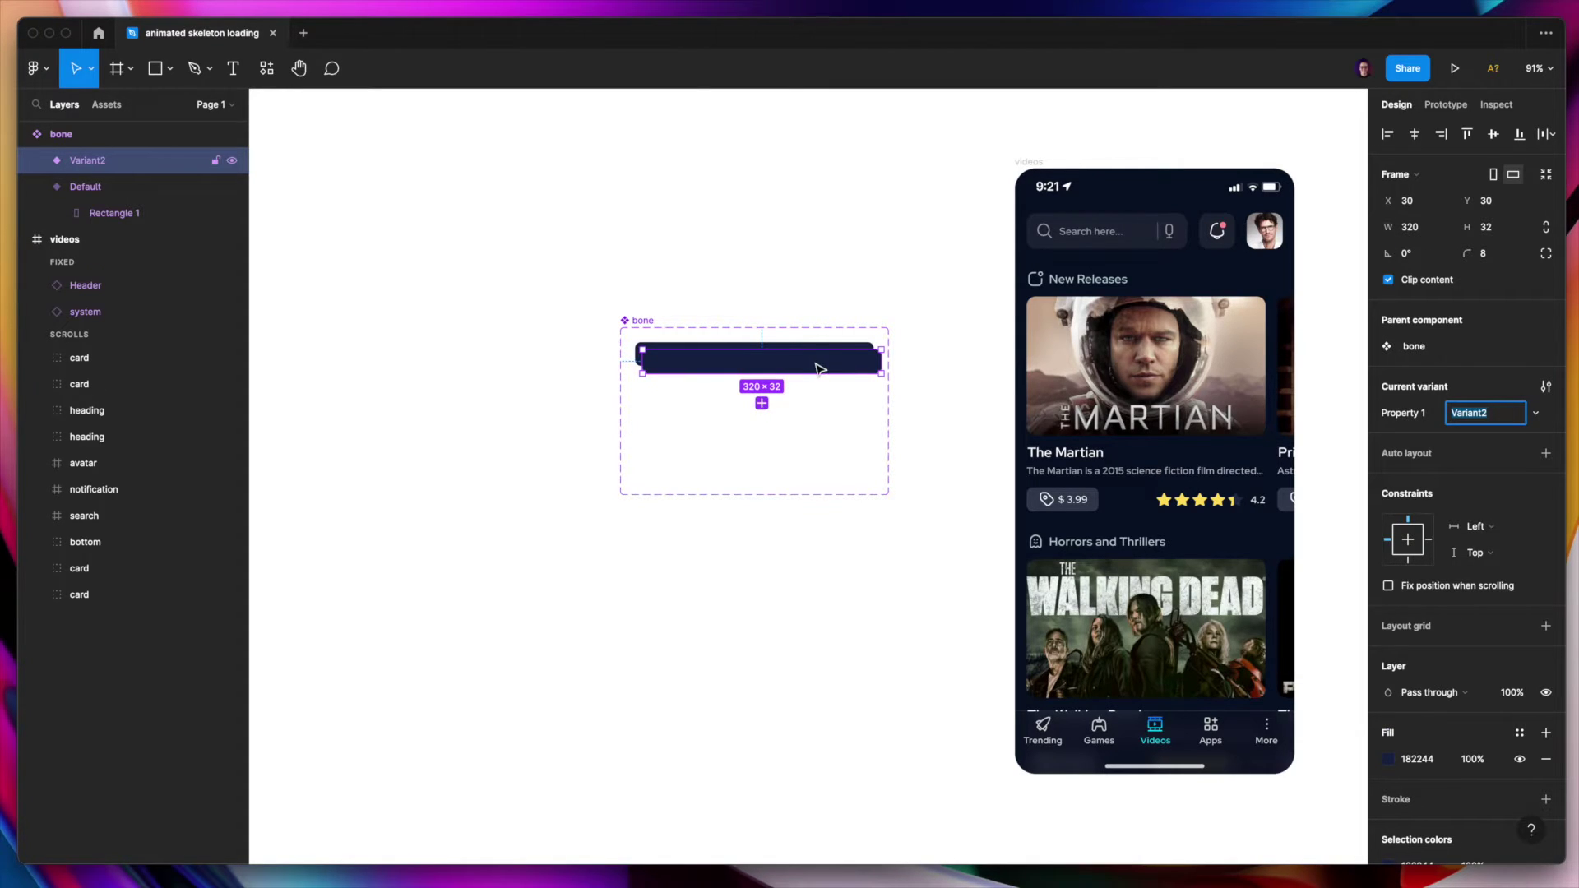
left_click_drag(819, 368, 813, 402)
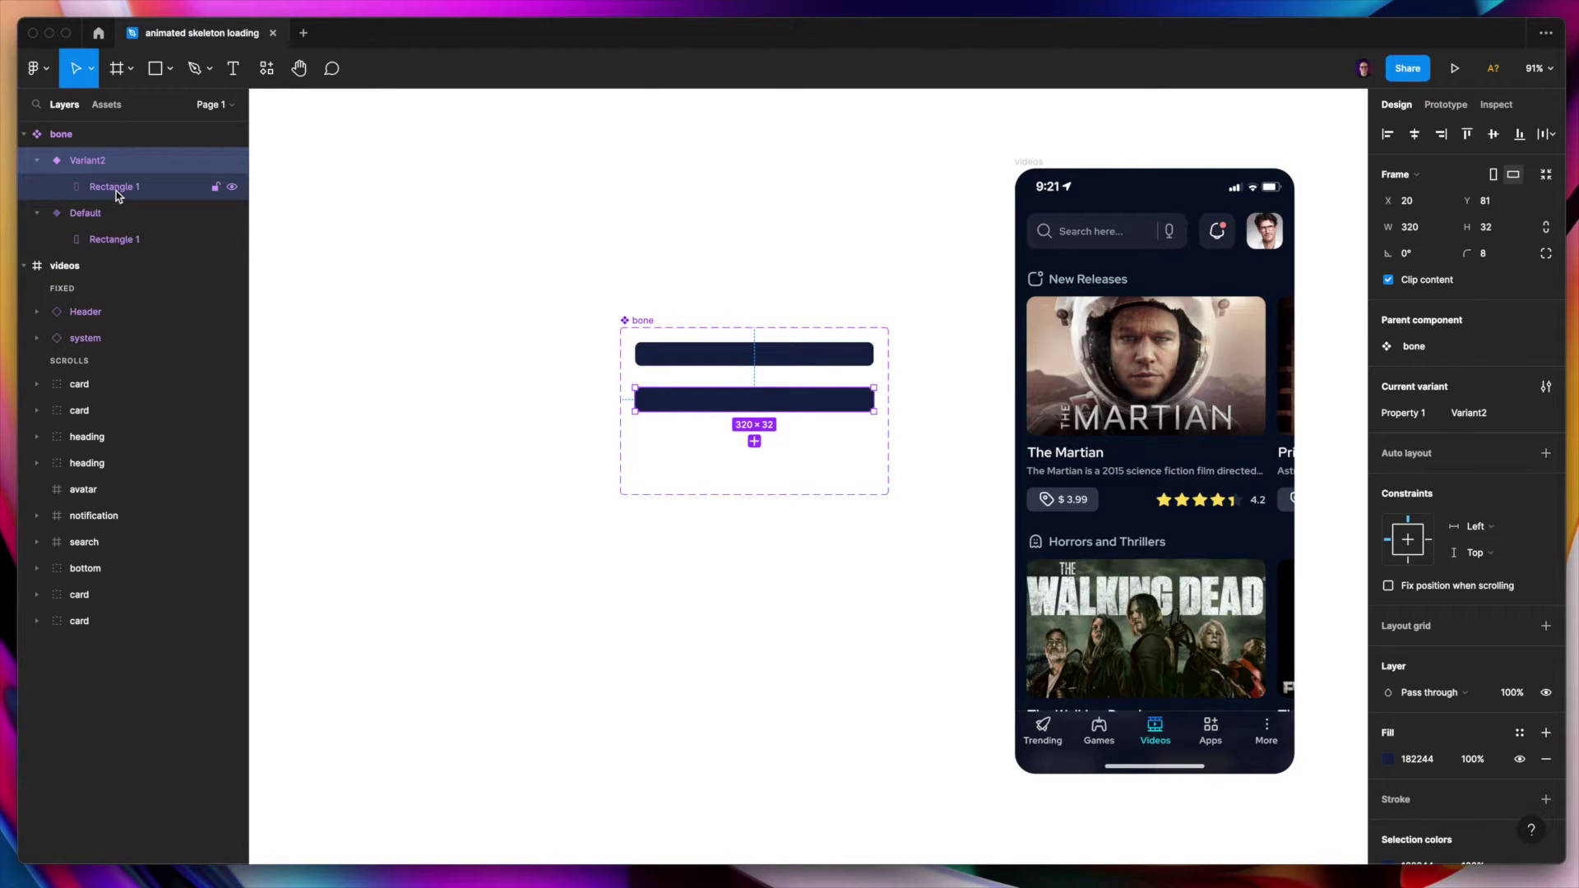
- Move Variant2's gradient rectangle to X 400, past the bar's right edge
left_click(116, 187)
left_click_drag(1390, 177, 878, 427)
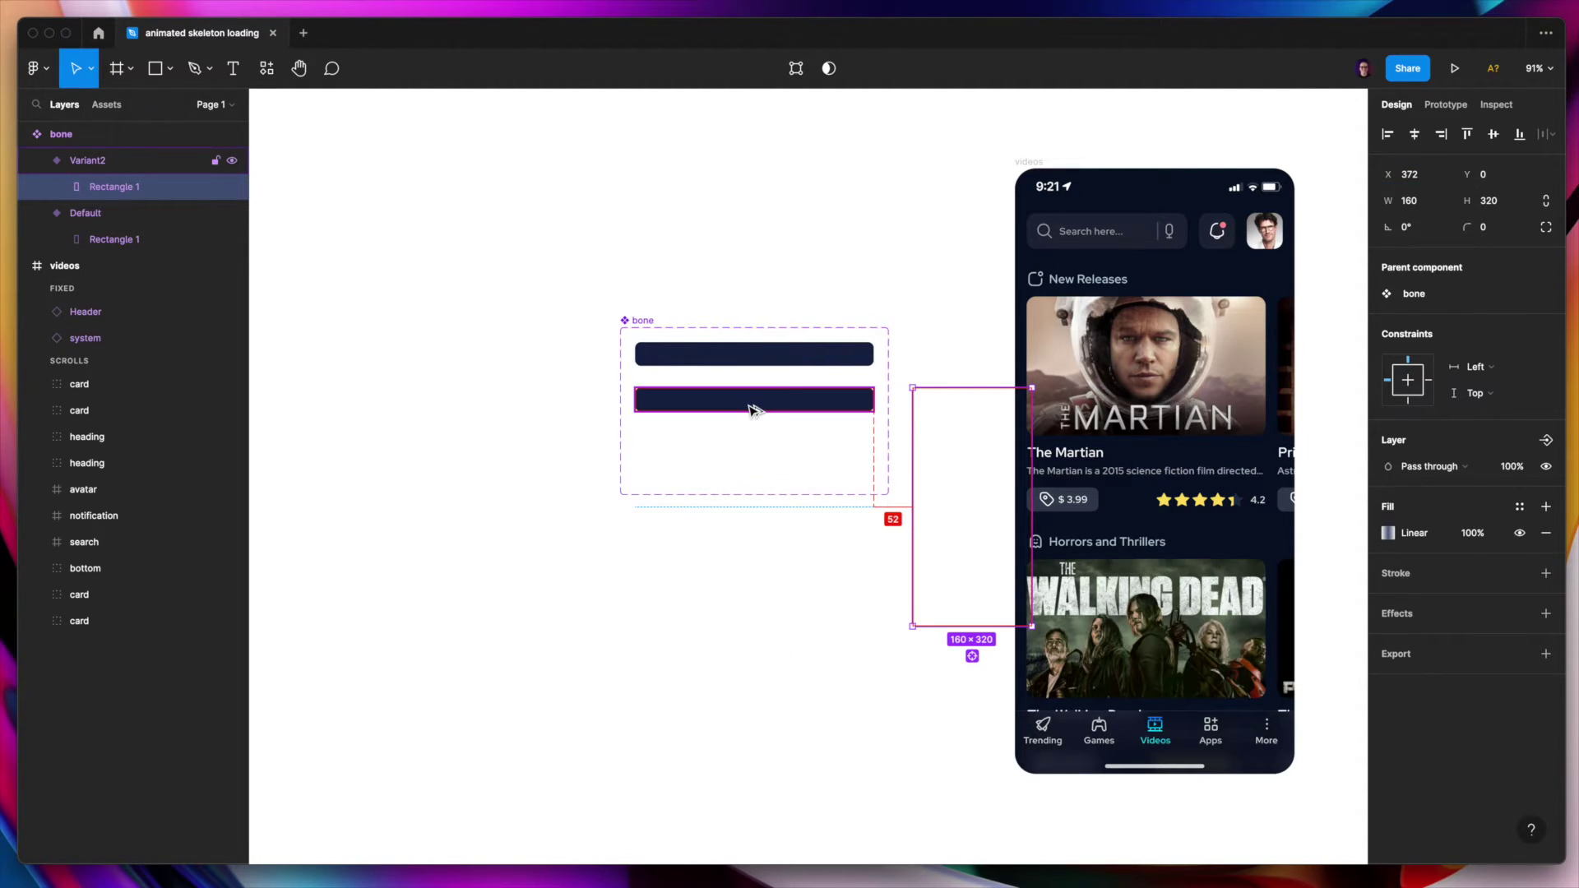
left_click_drag(1389, 174, 822, 414)
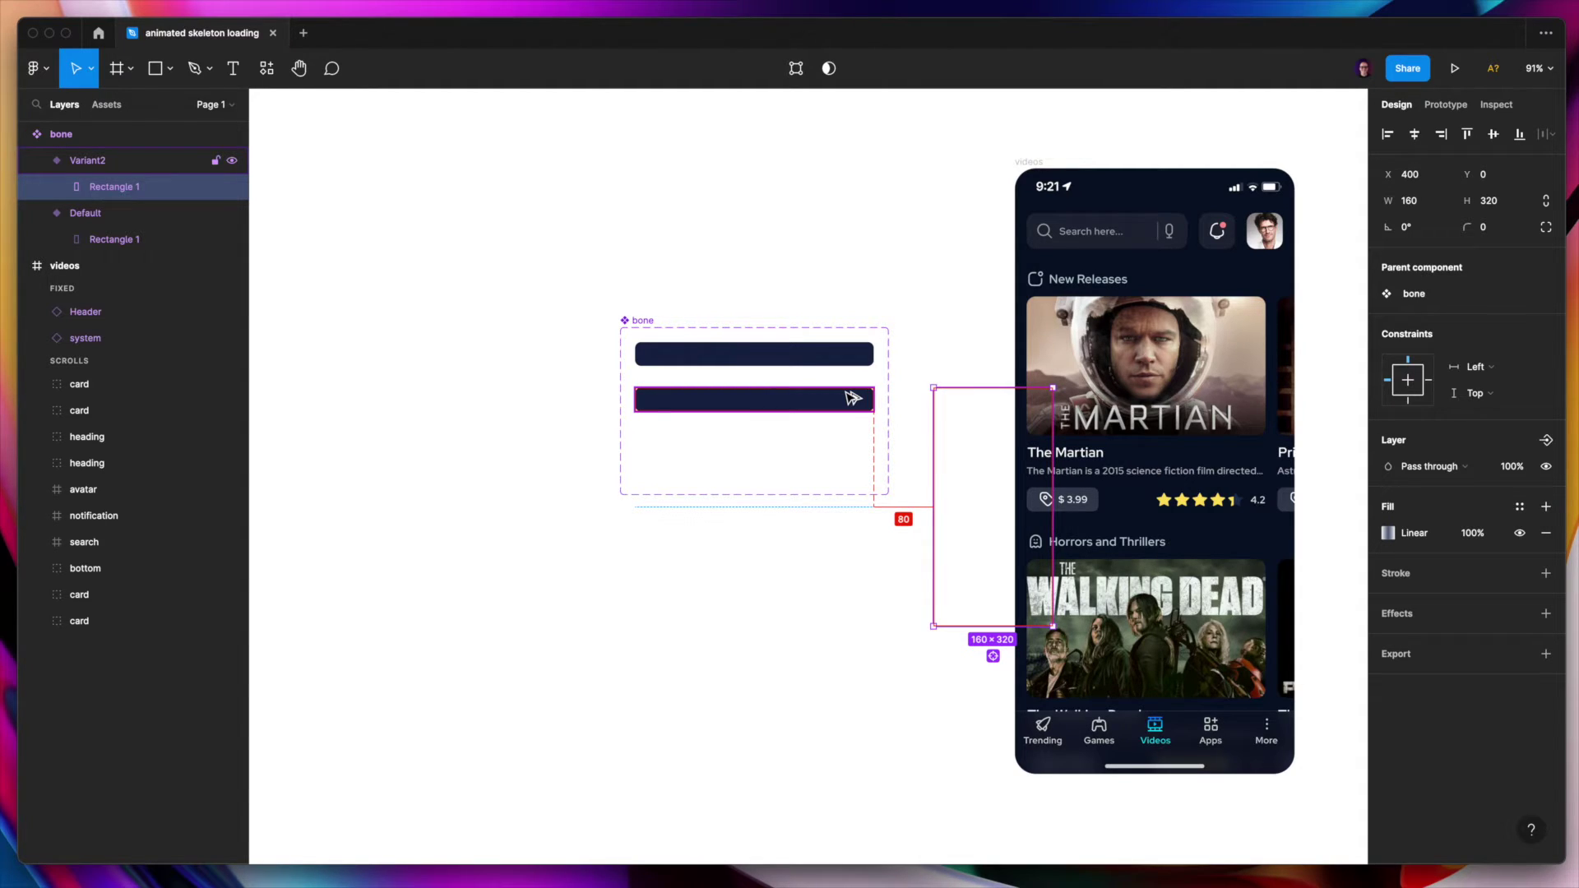
left_click(952, 255)
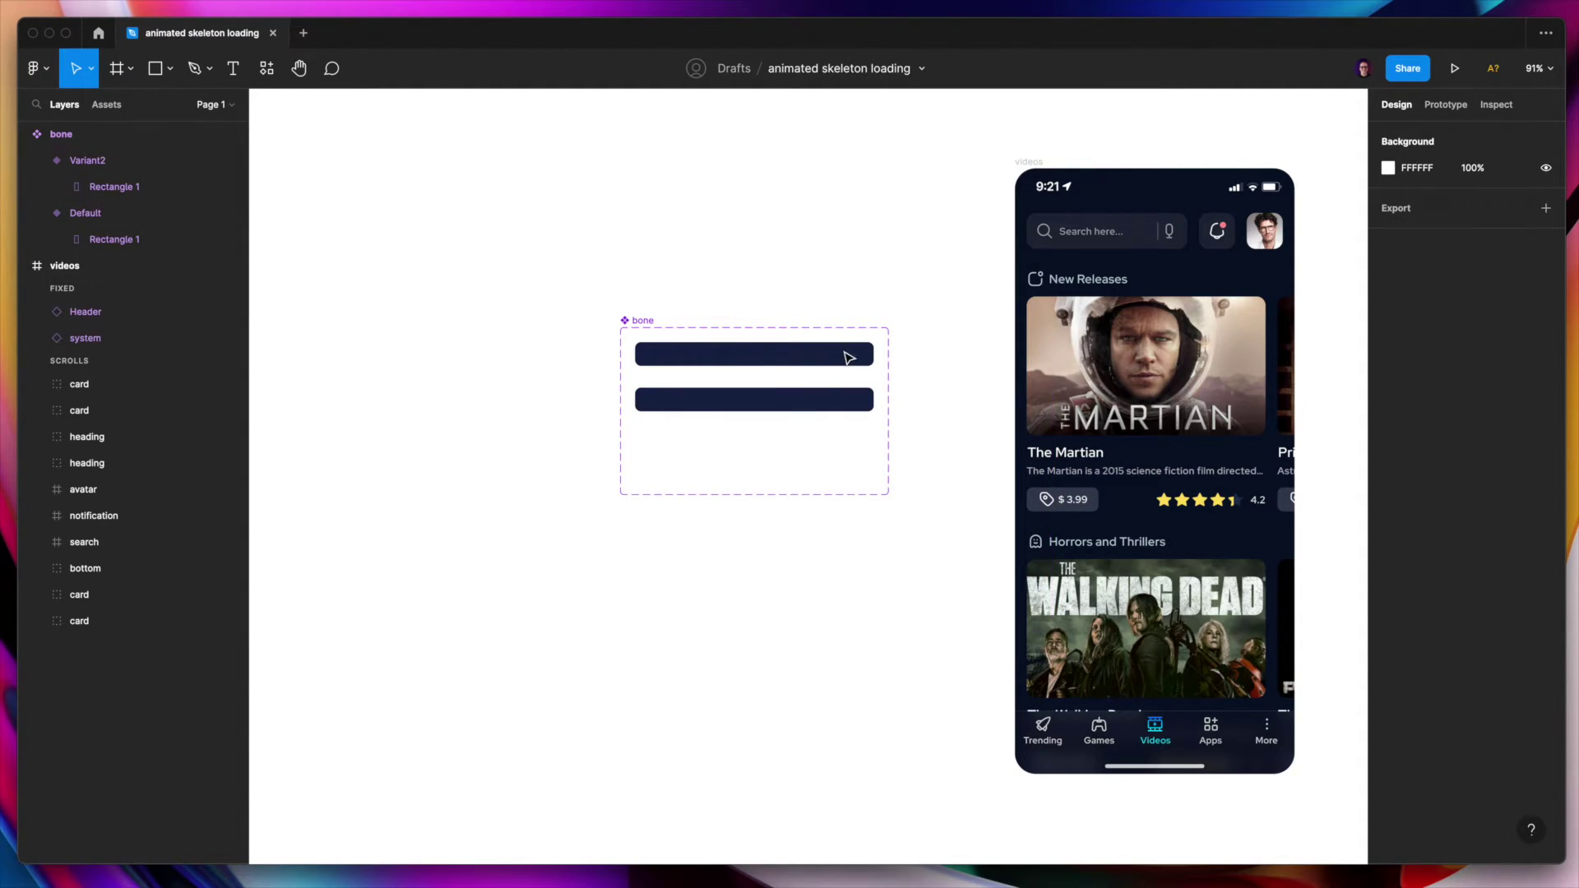
- Shrink the component set's height and link the Default variant to Variant2 in the prototype
left_click(743, 477)
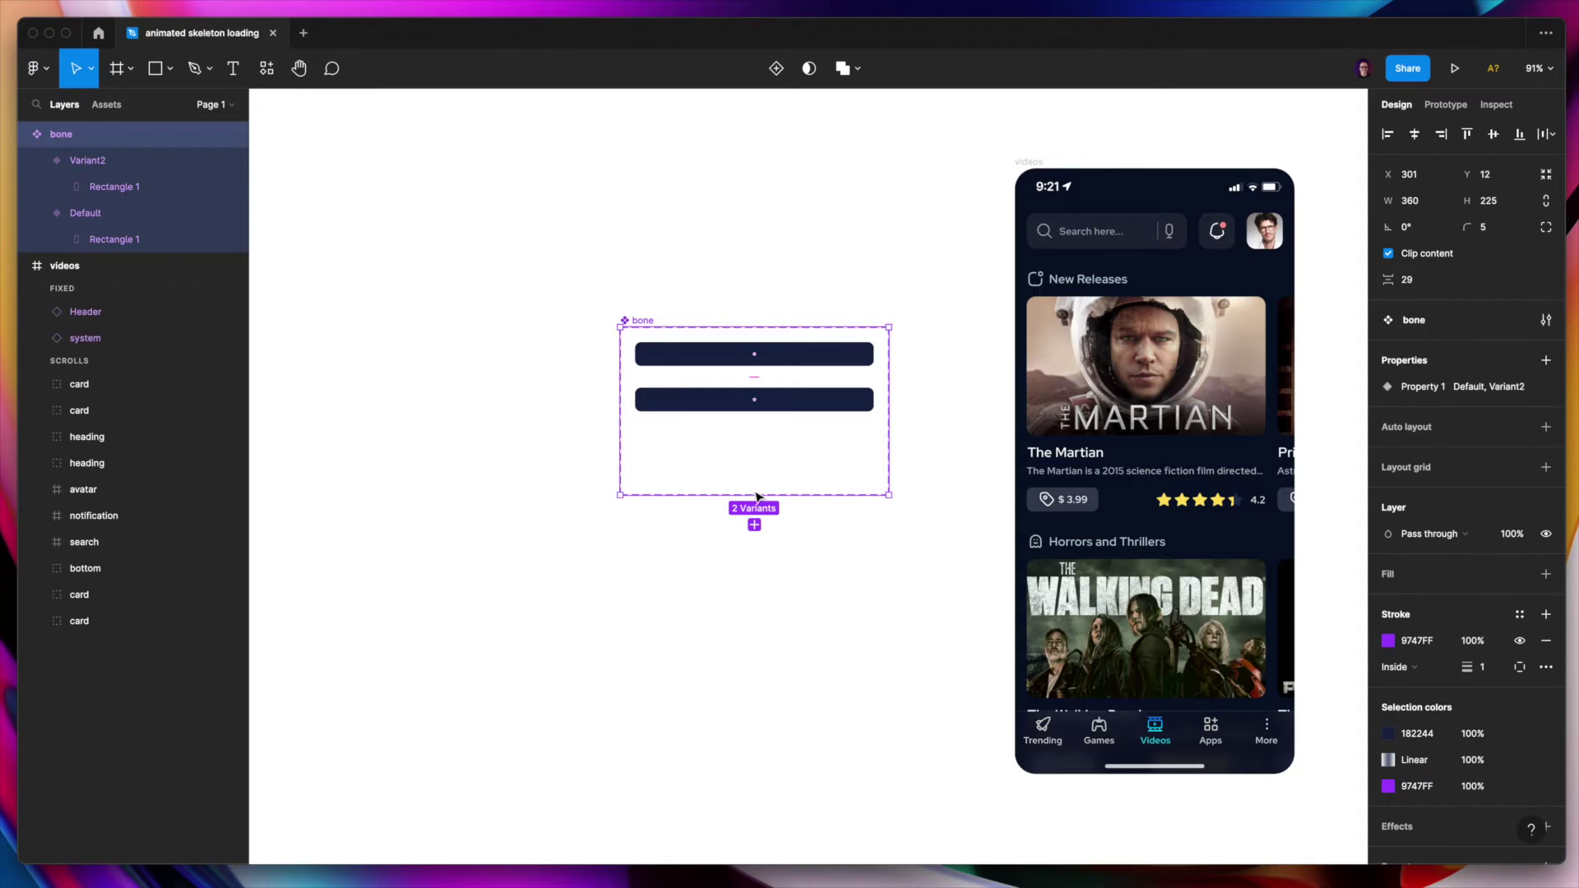
left_click_drag(756, 494, 769, 436)
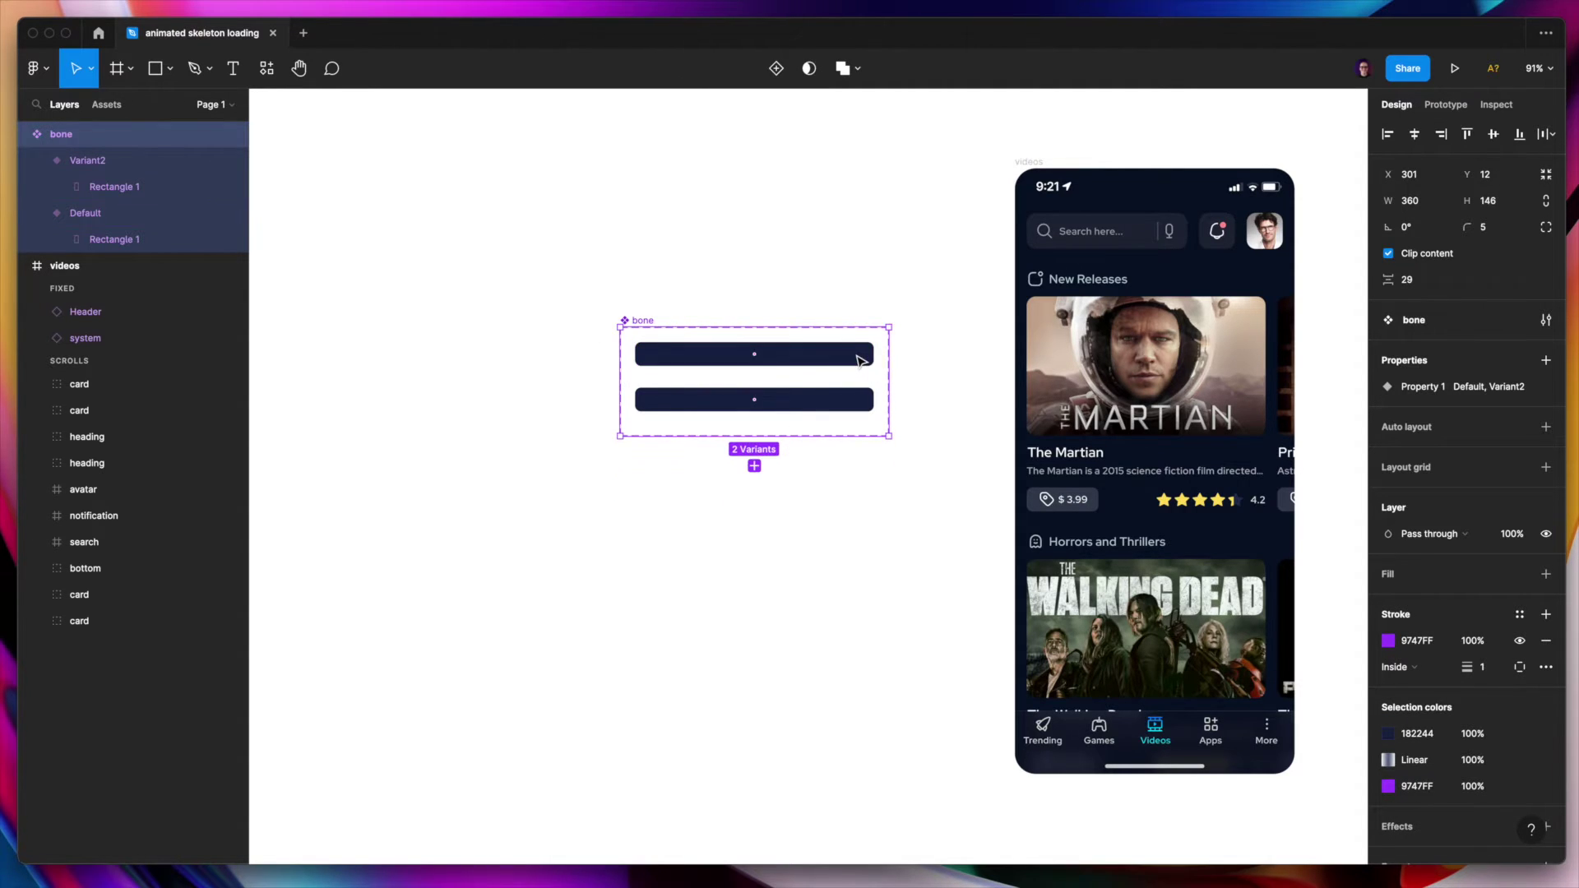
left_click(860, 356)
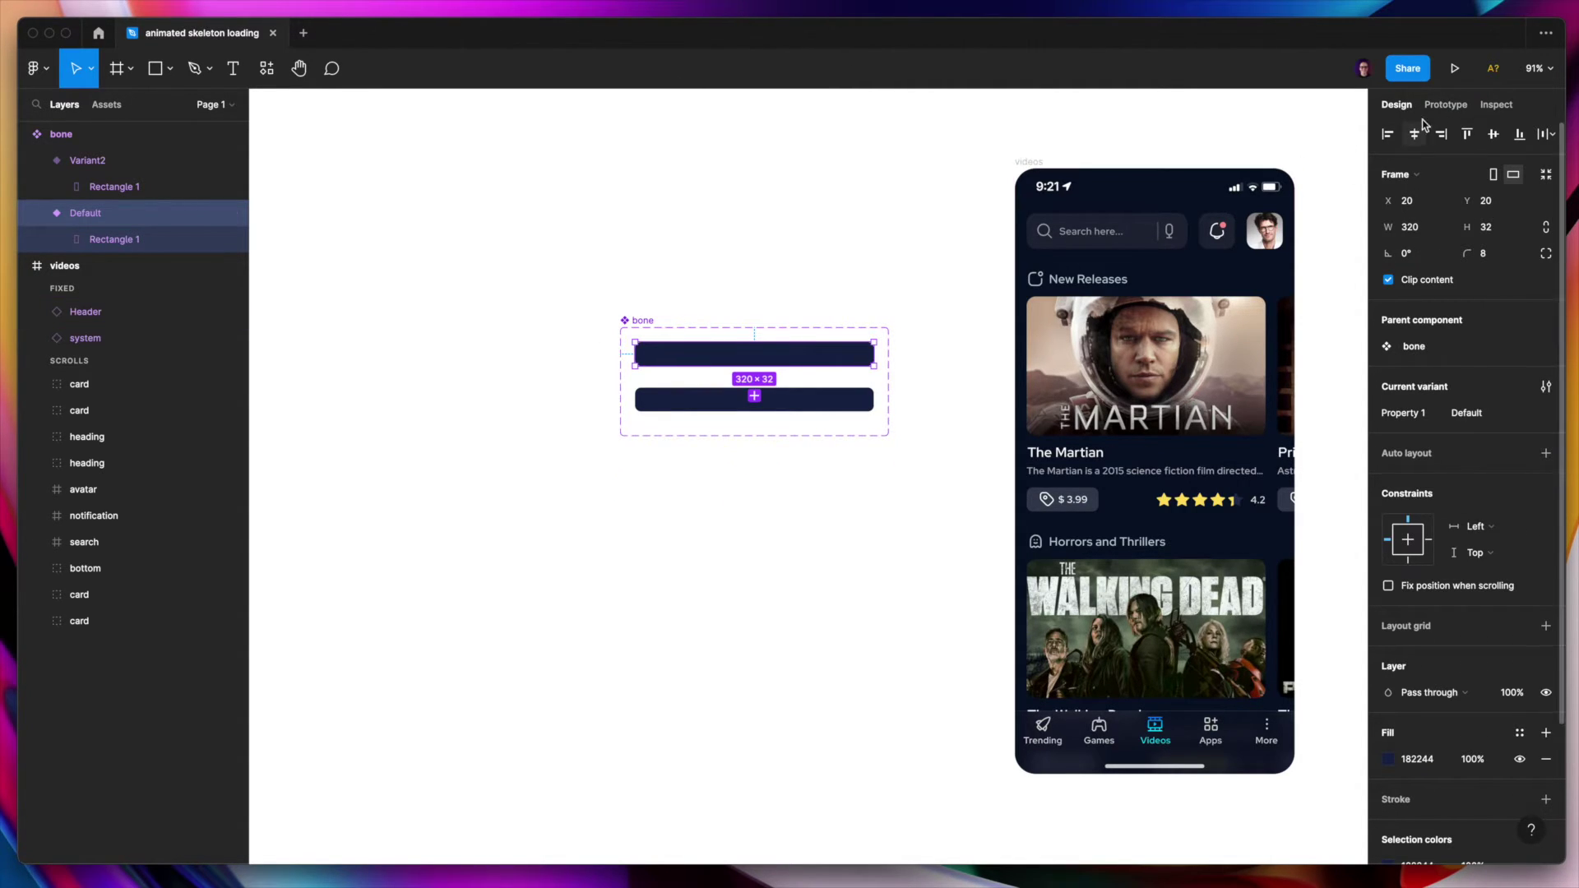
left_click(1445, 104)
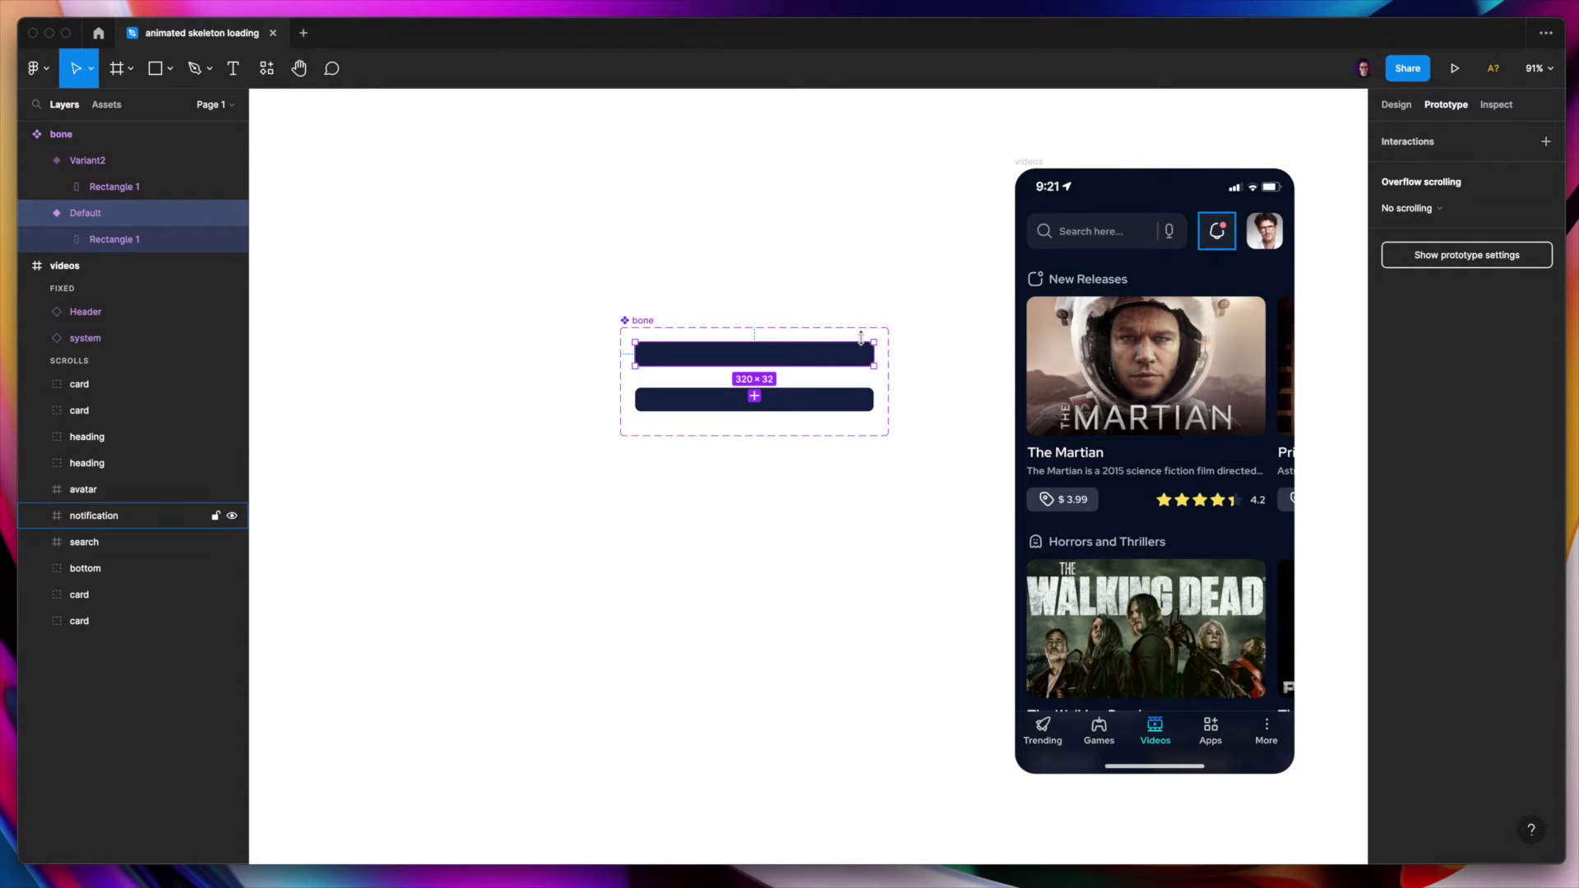
left_click_drag(876, 354, 794, 401)
- Set the interaction to After delay 300 ms with Smart animate, Linear, 1000 ms
left_click(1221, 208)
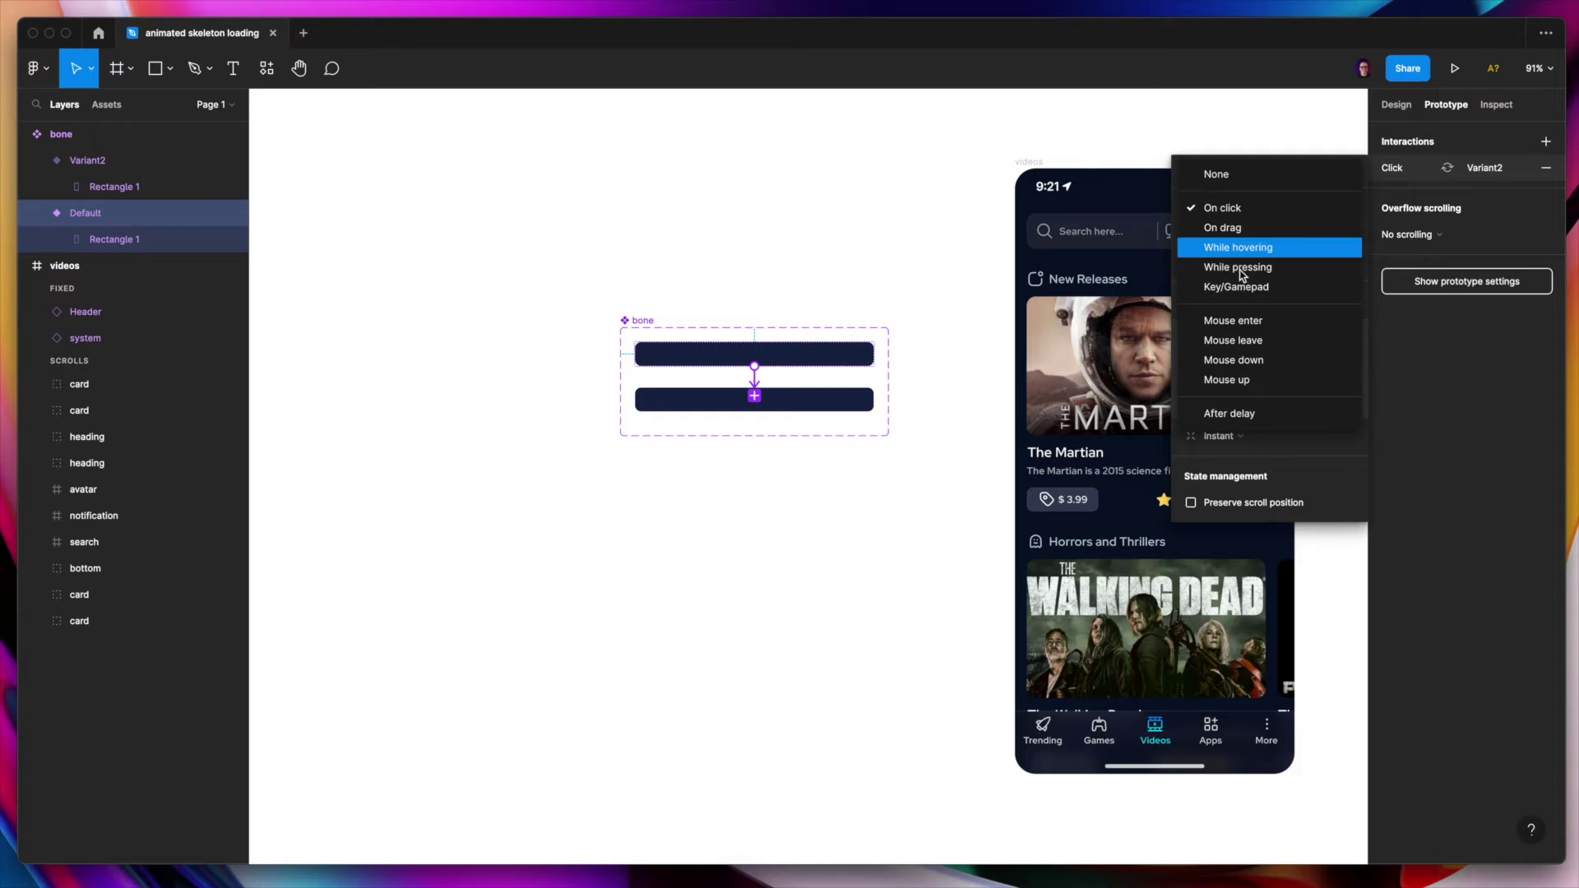
left_click(1242, 412)
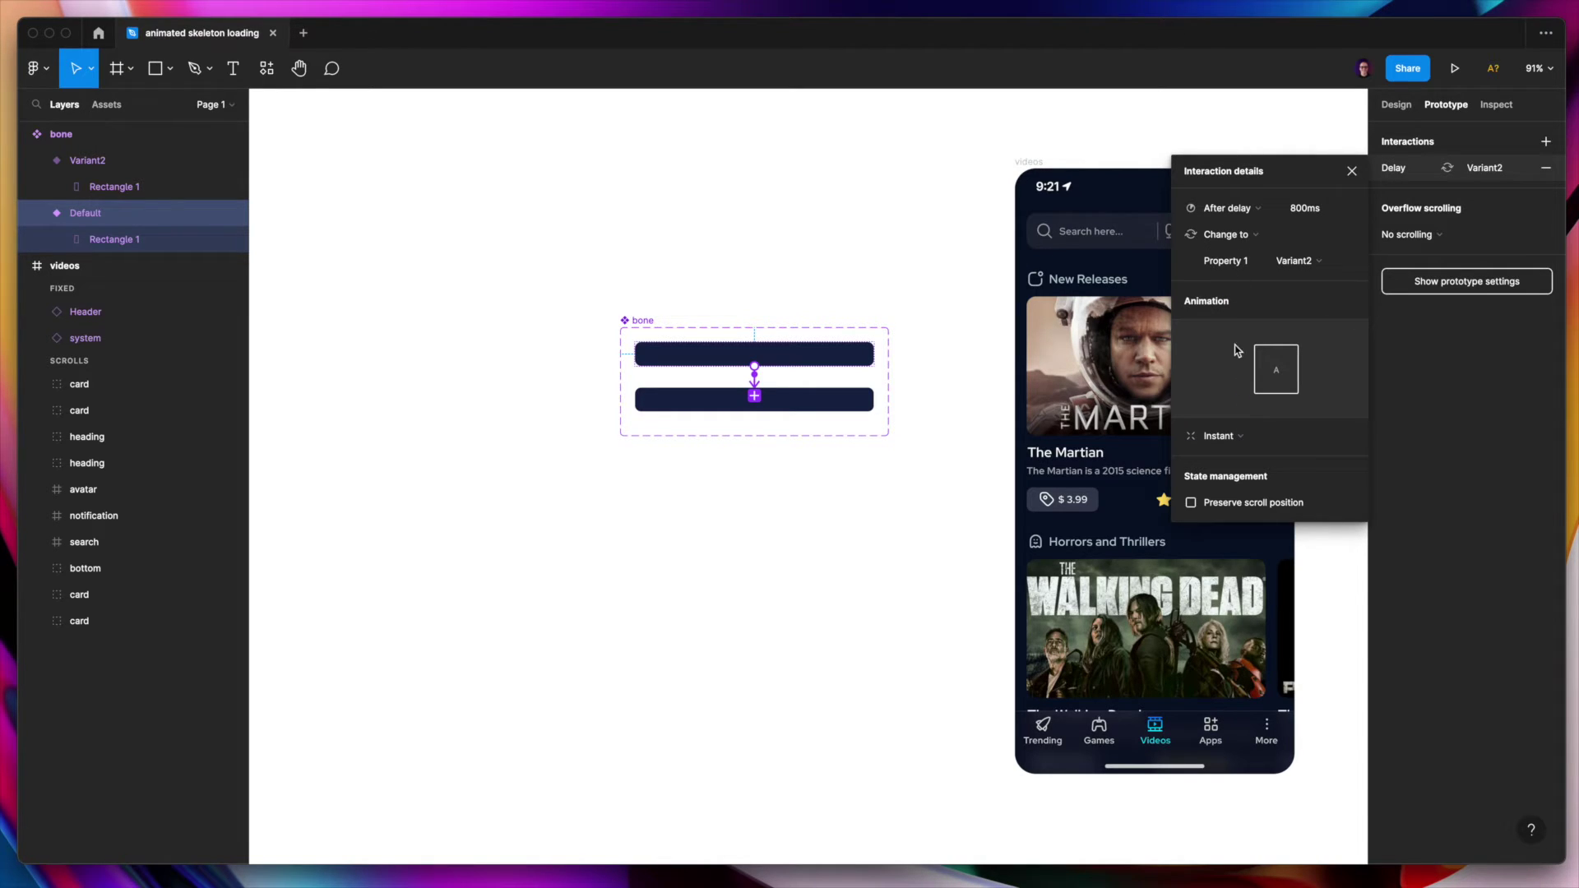
left_click(1325, 209)
key("Return")
left_click(1228, 437)
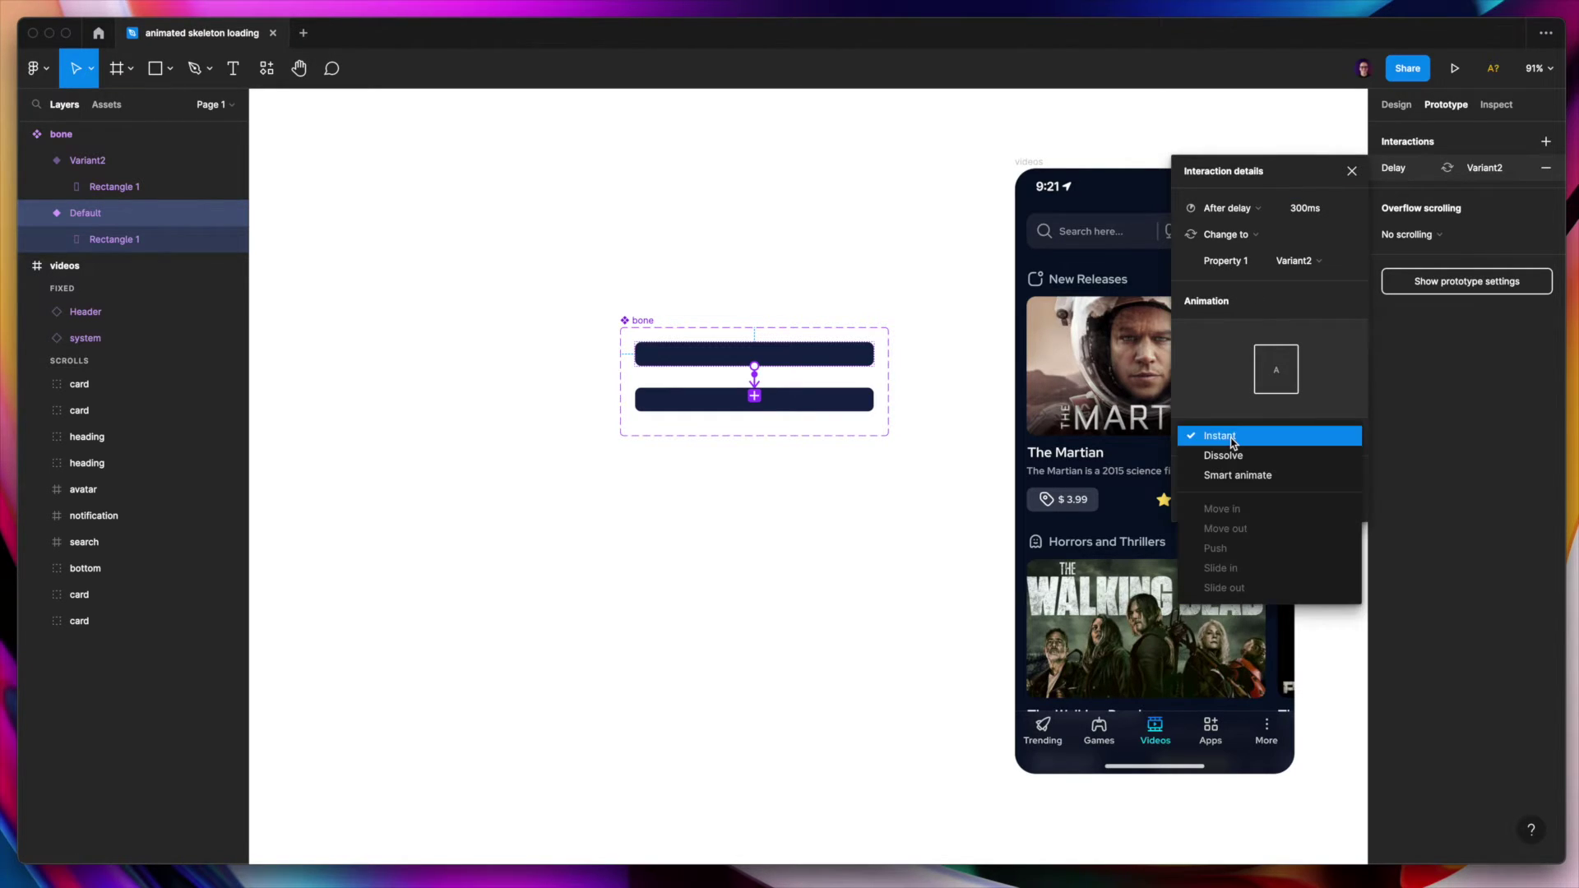
left_click(1248, 478)
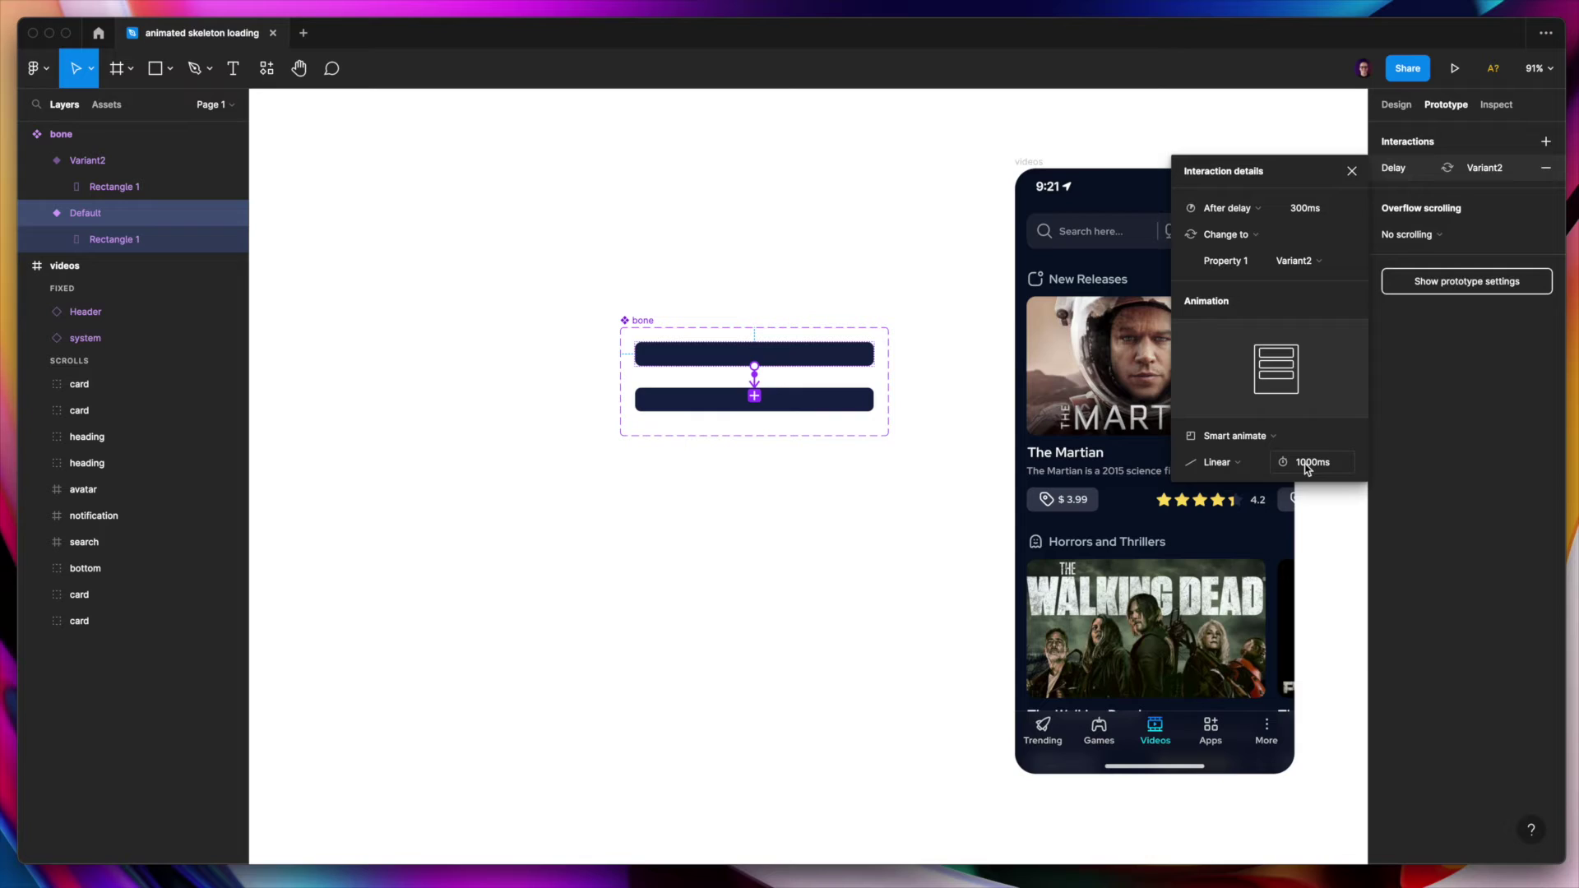
left_click(890, 292)
left_click(825, 403)
- Link Variant2 back to Default after a 1 ms delay with an Instant transition
left_click_drag(874, 400, 866, 362)
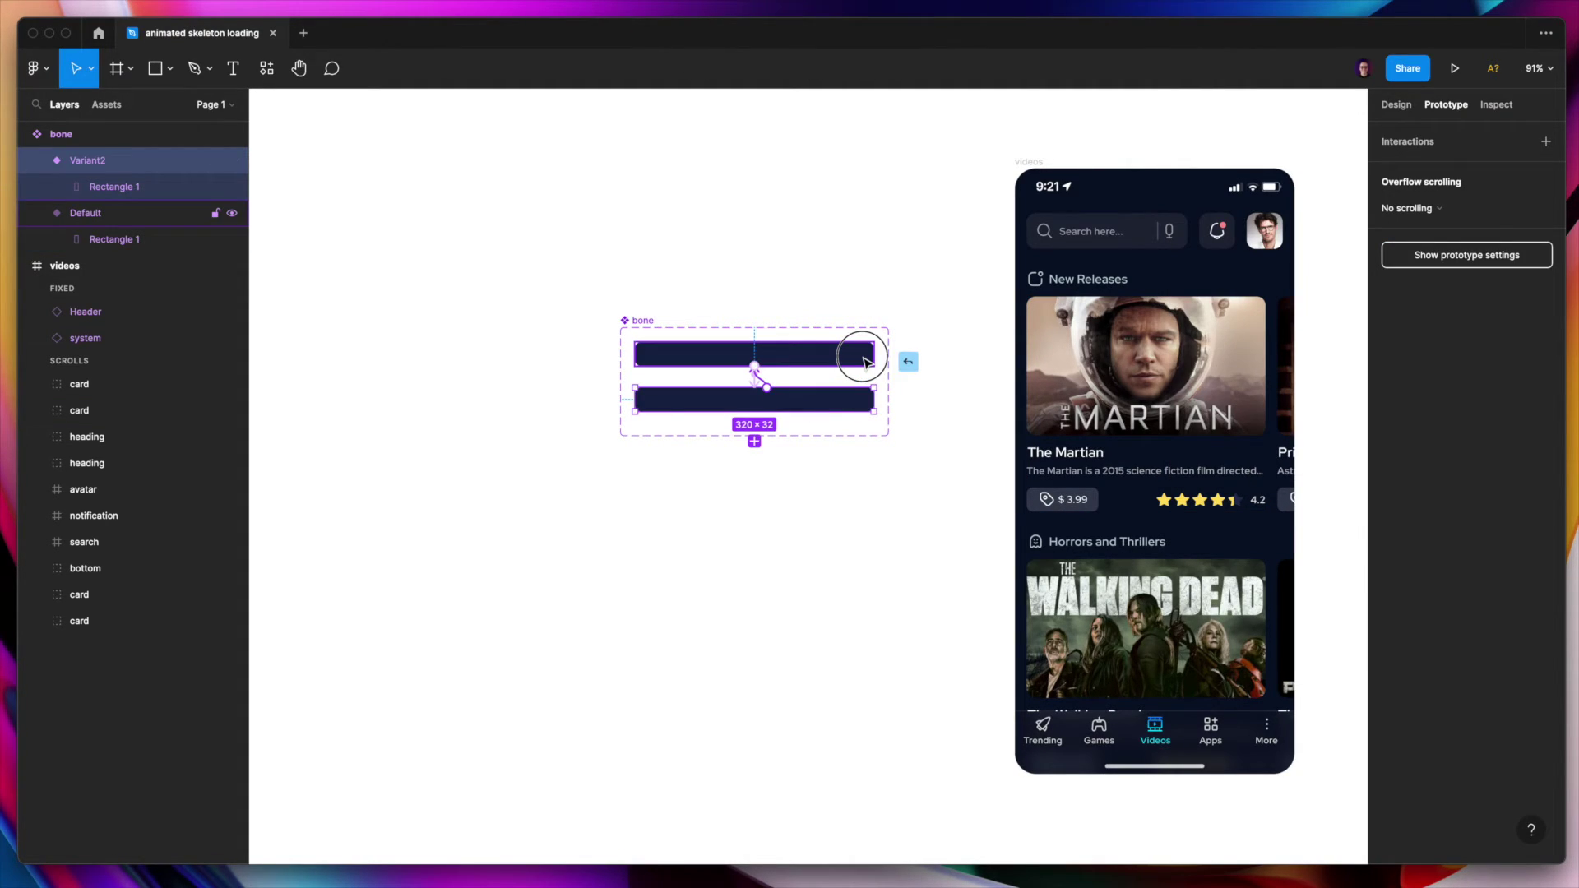
left_click(1234, 204)
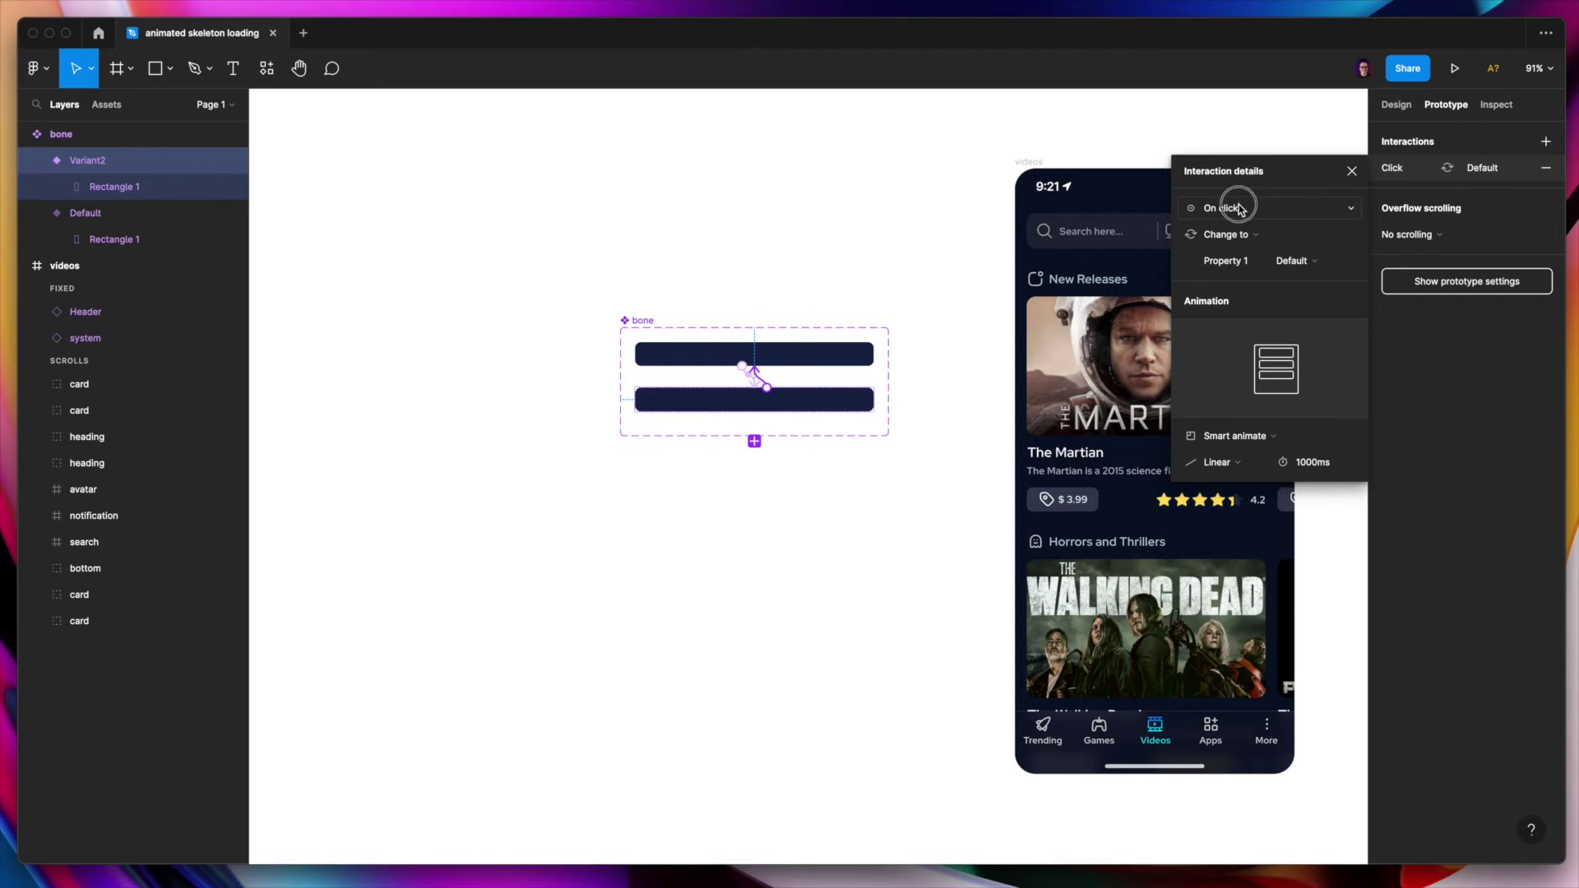
left_click(1241, 412)
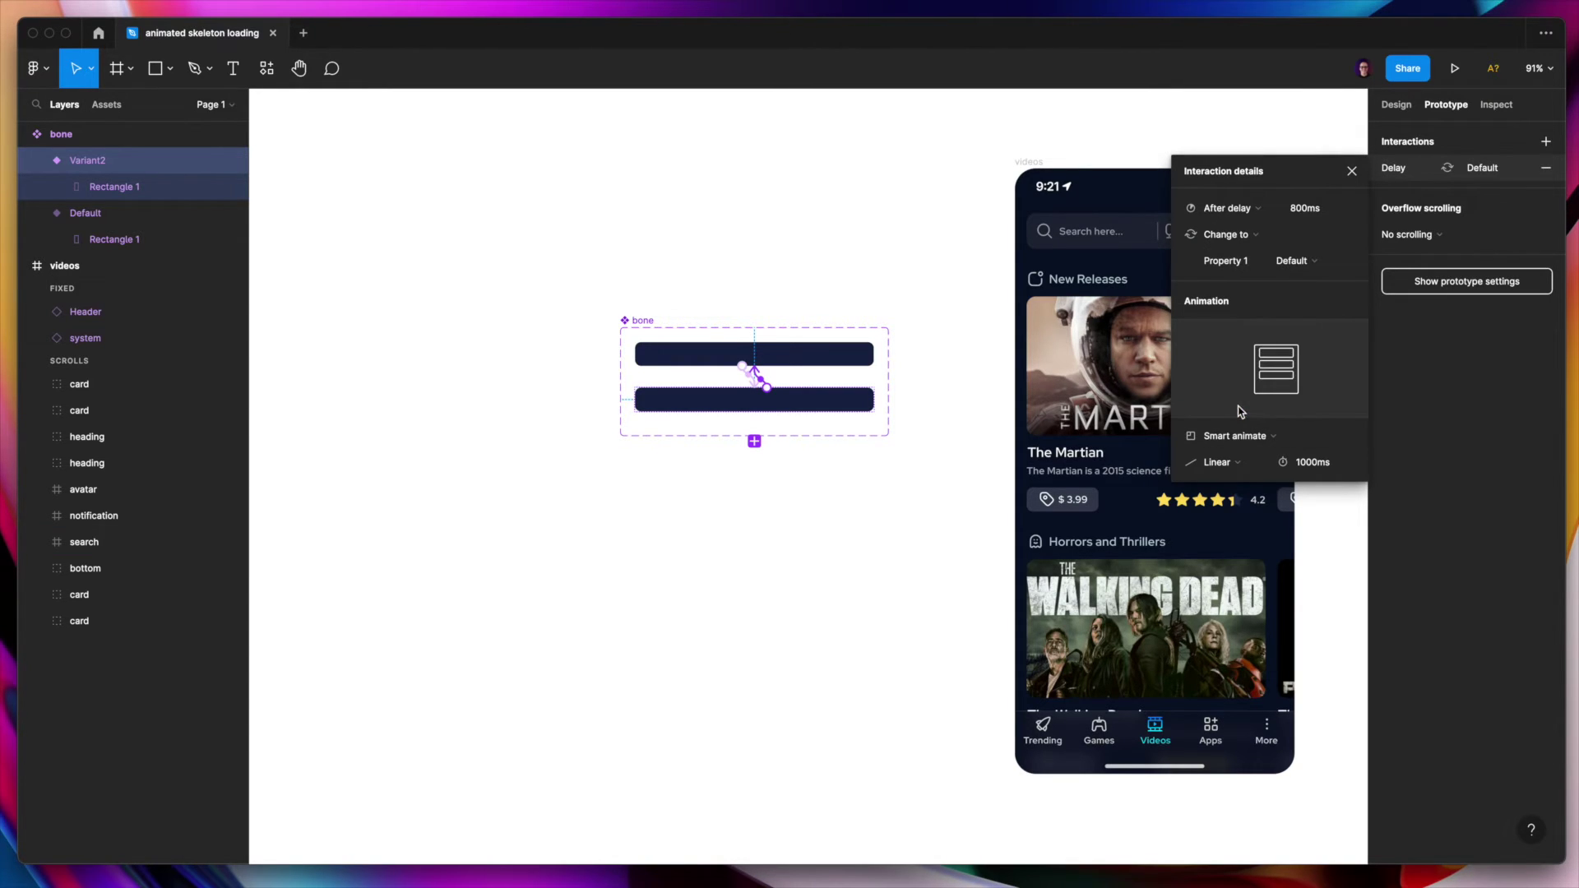
left_click(1324, 212)
key("Return")
left_click(1236, 434)
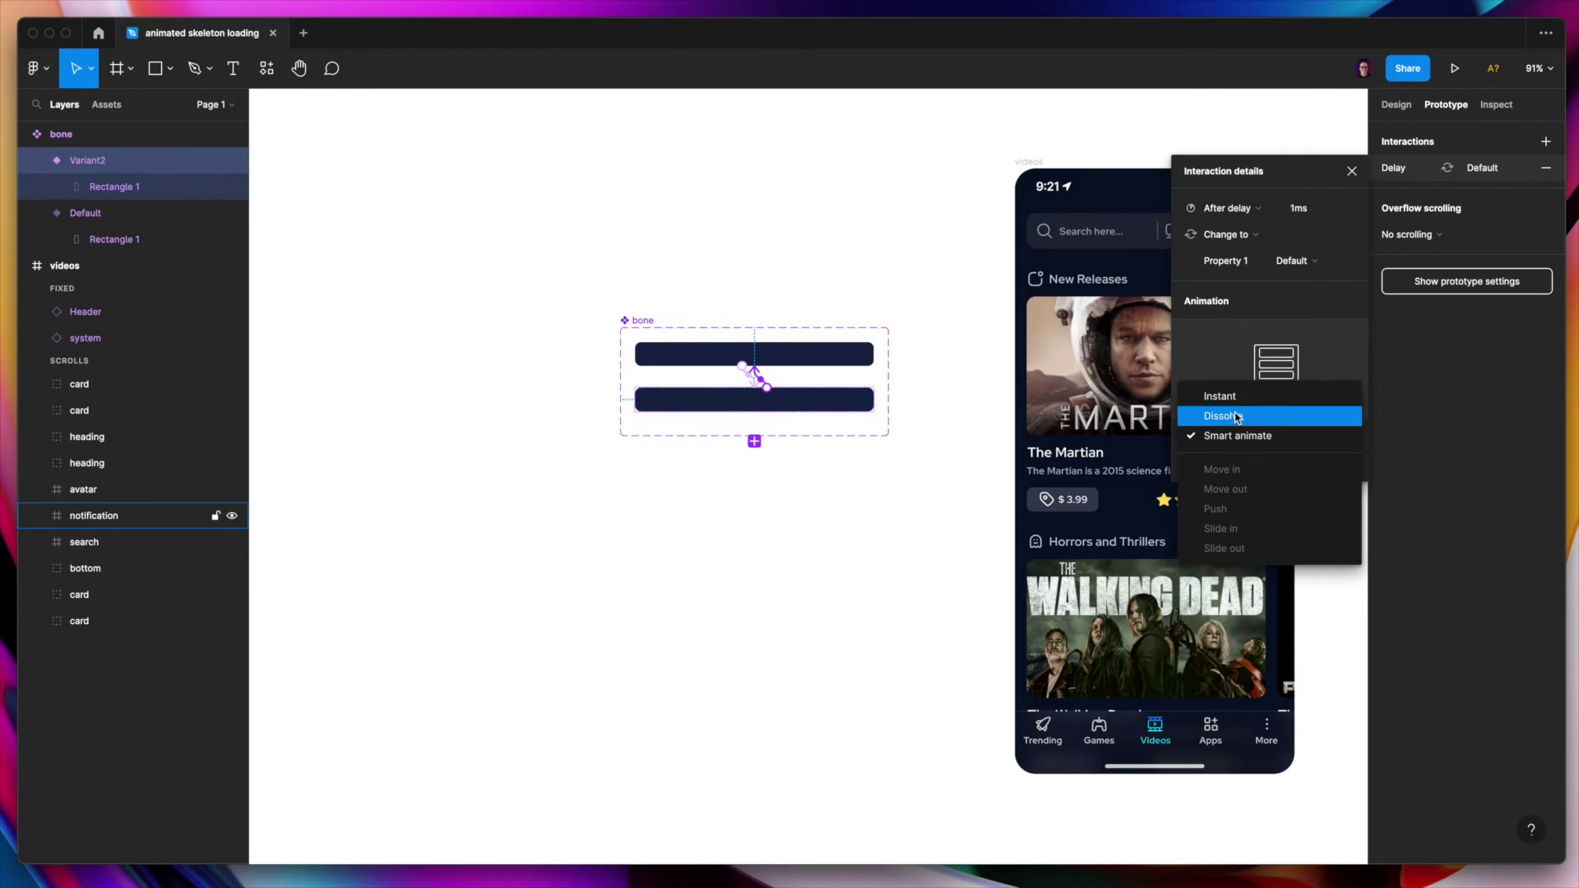
left_click(1236, 402)
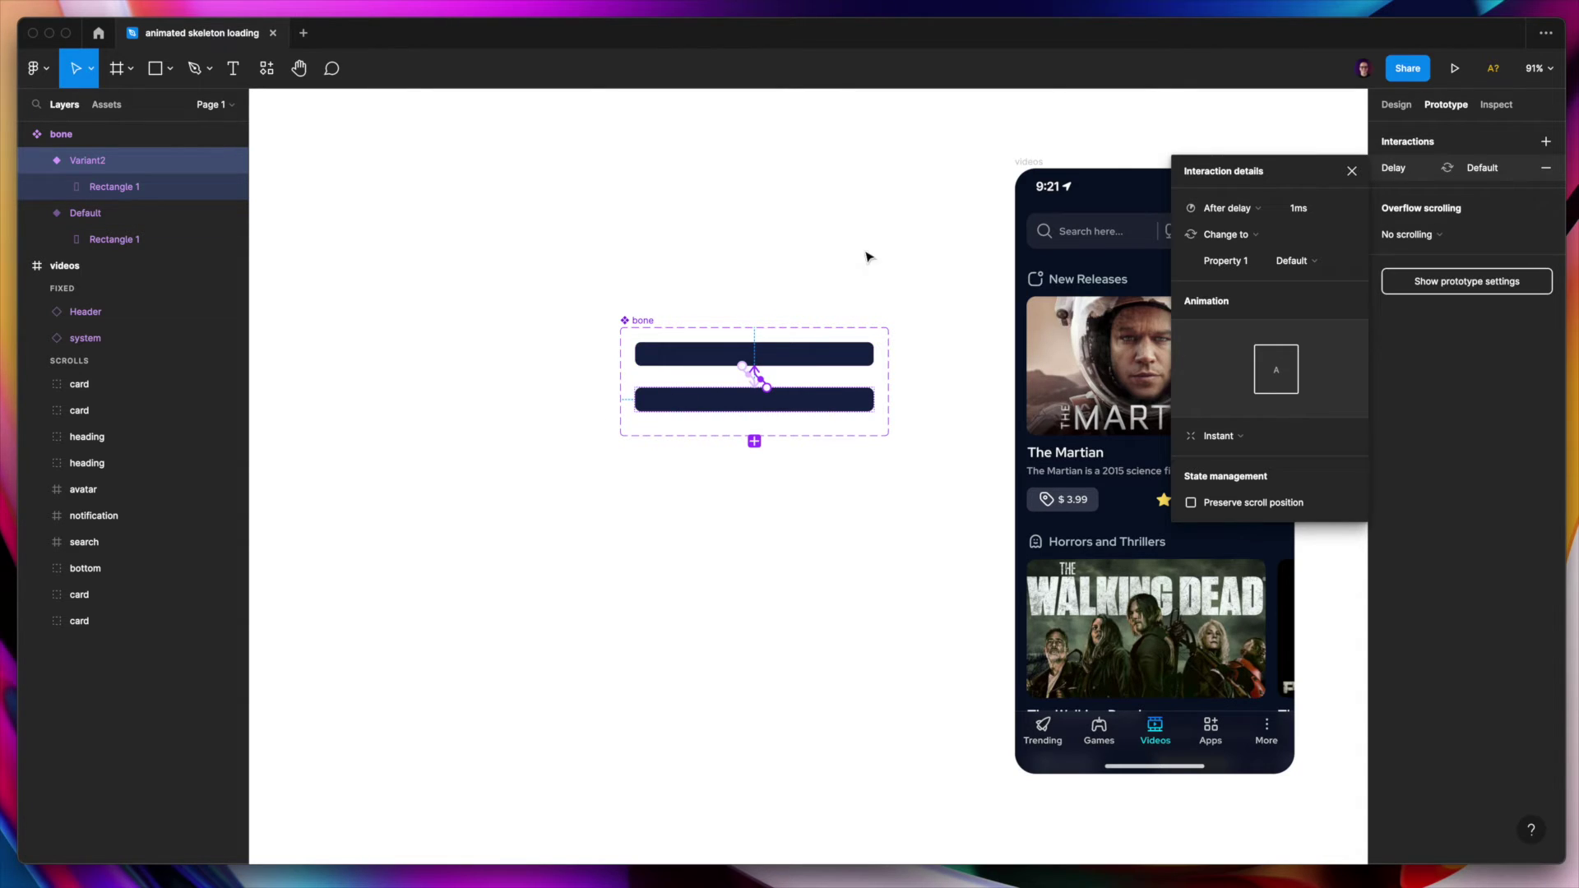
left_click(897, 234)
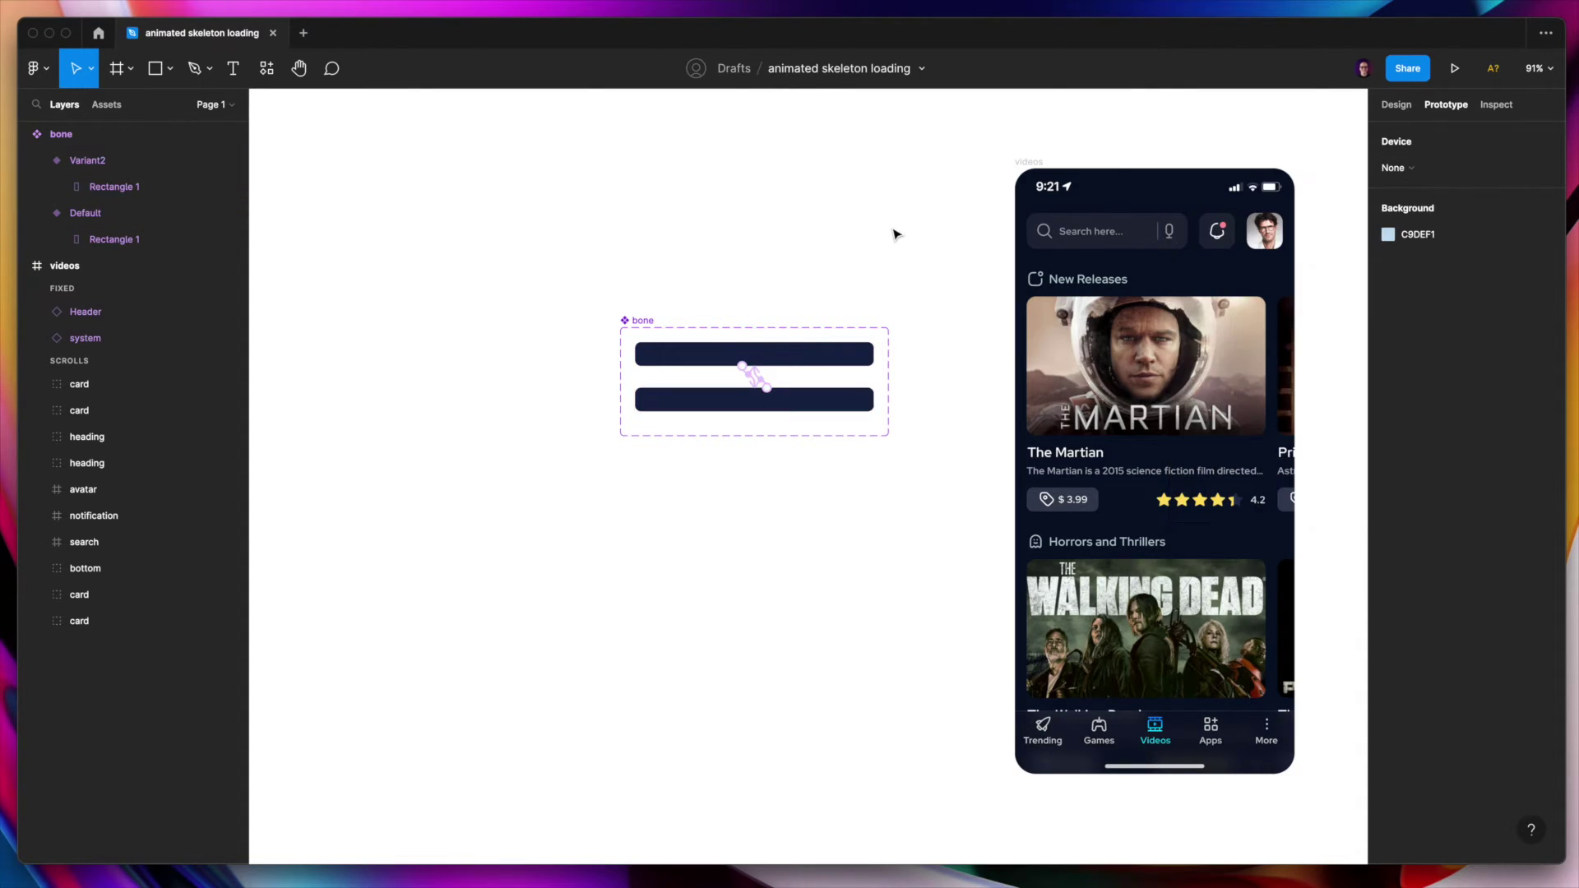
left_click(752, 370)
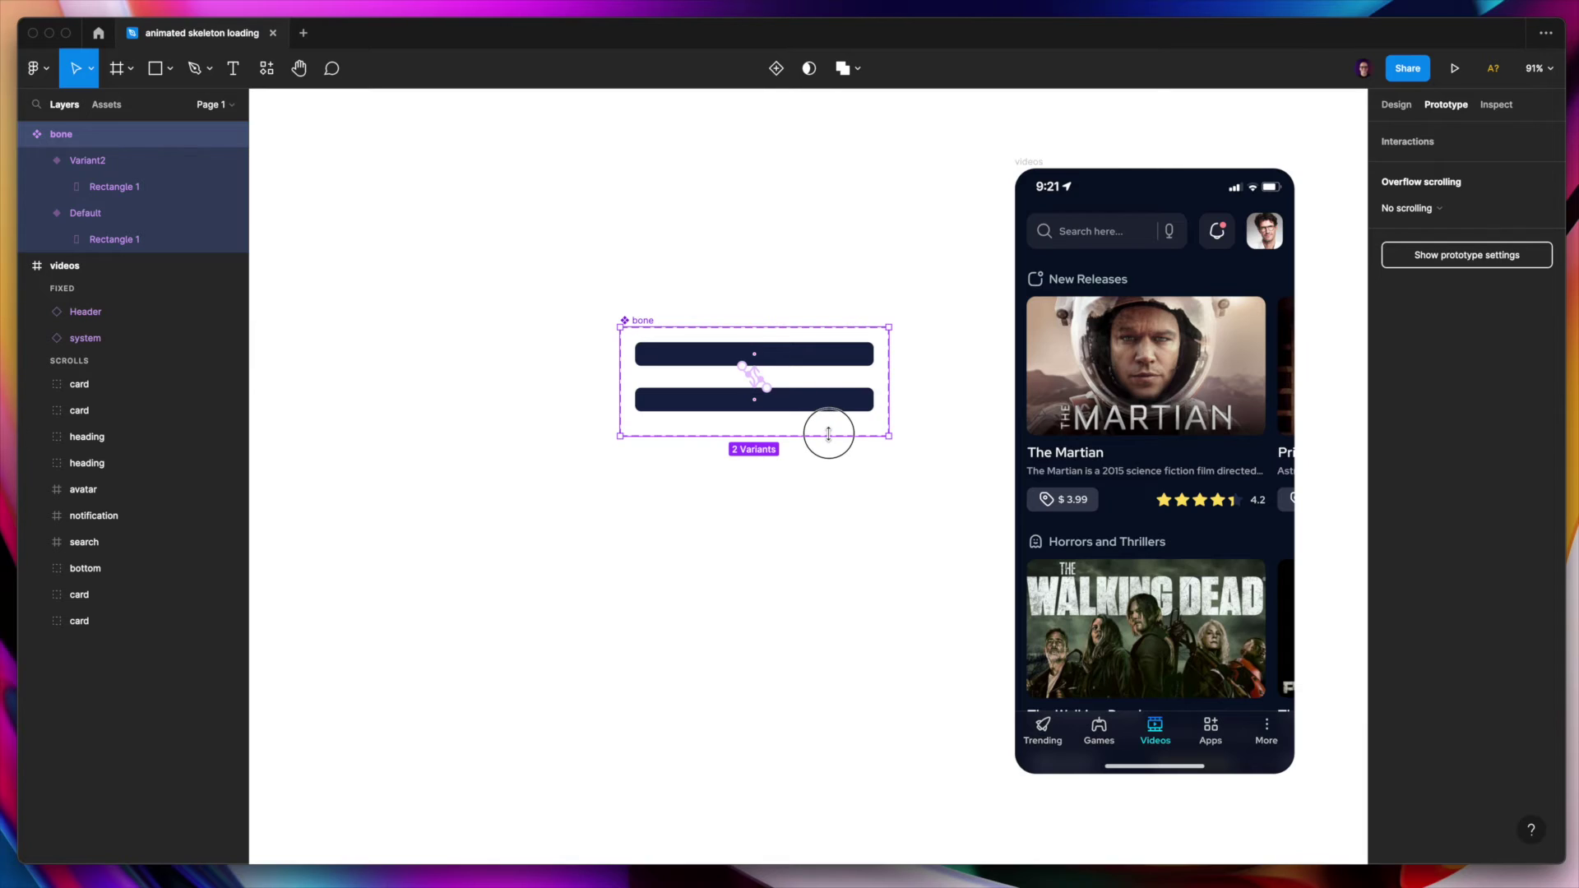
- Set Variant2's gradient rectangle horizontal constraint to Right, keeping Top vertically
left_click(819, 354)
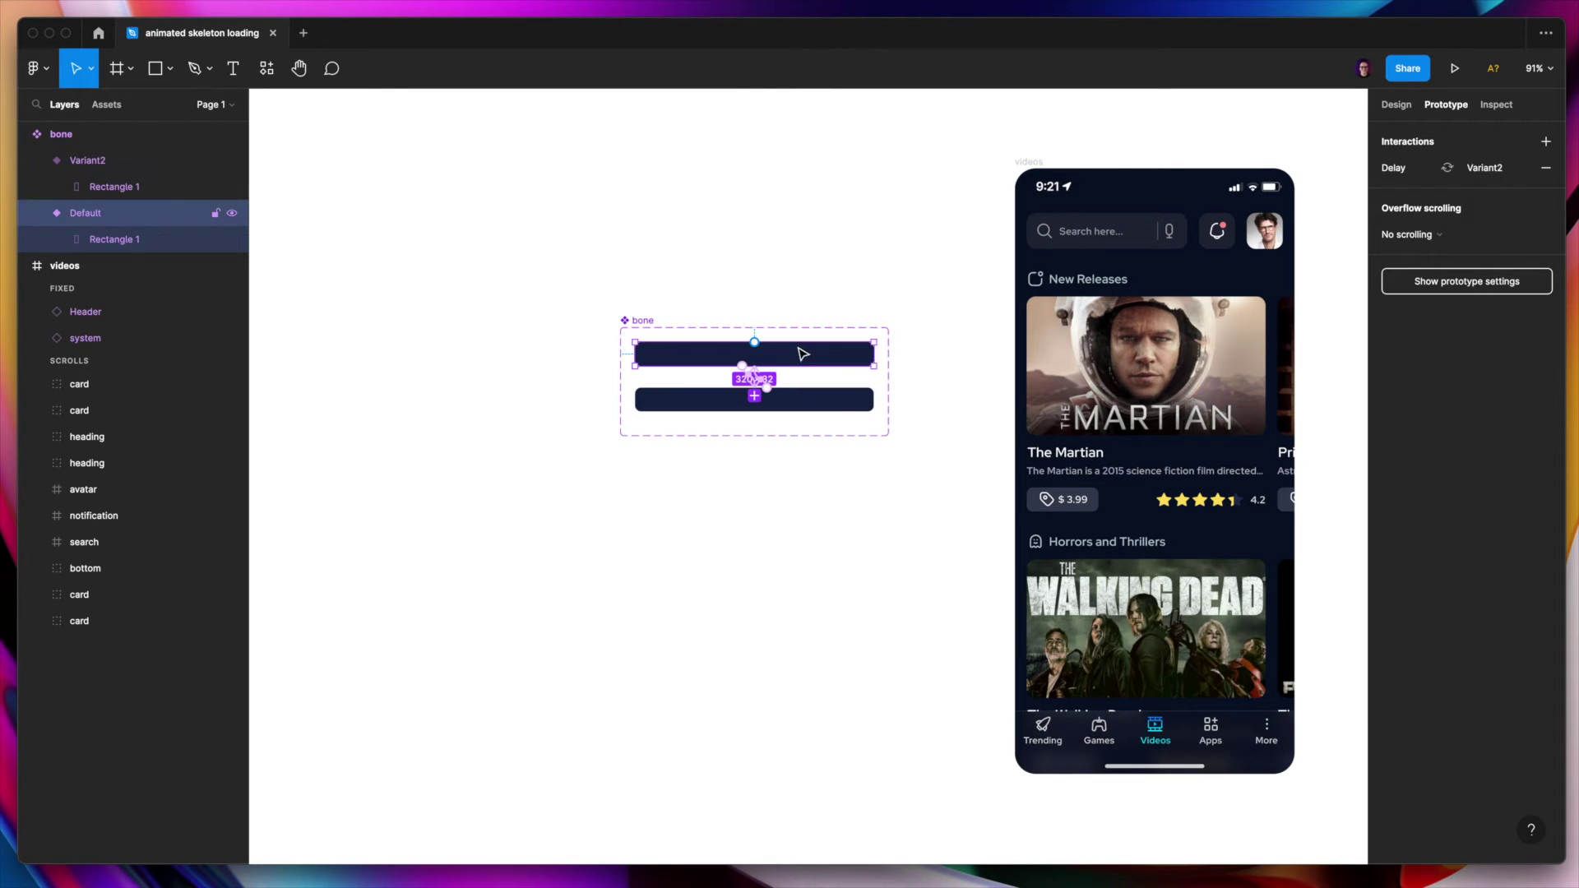
left_click(107, 239)
left_click(1393, 105)
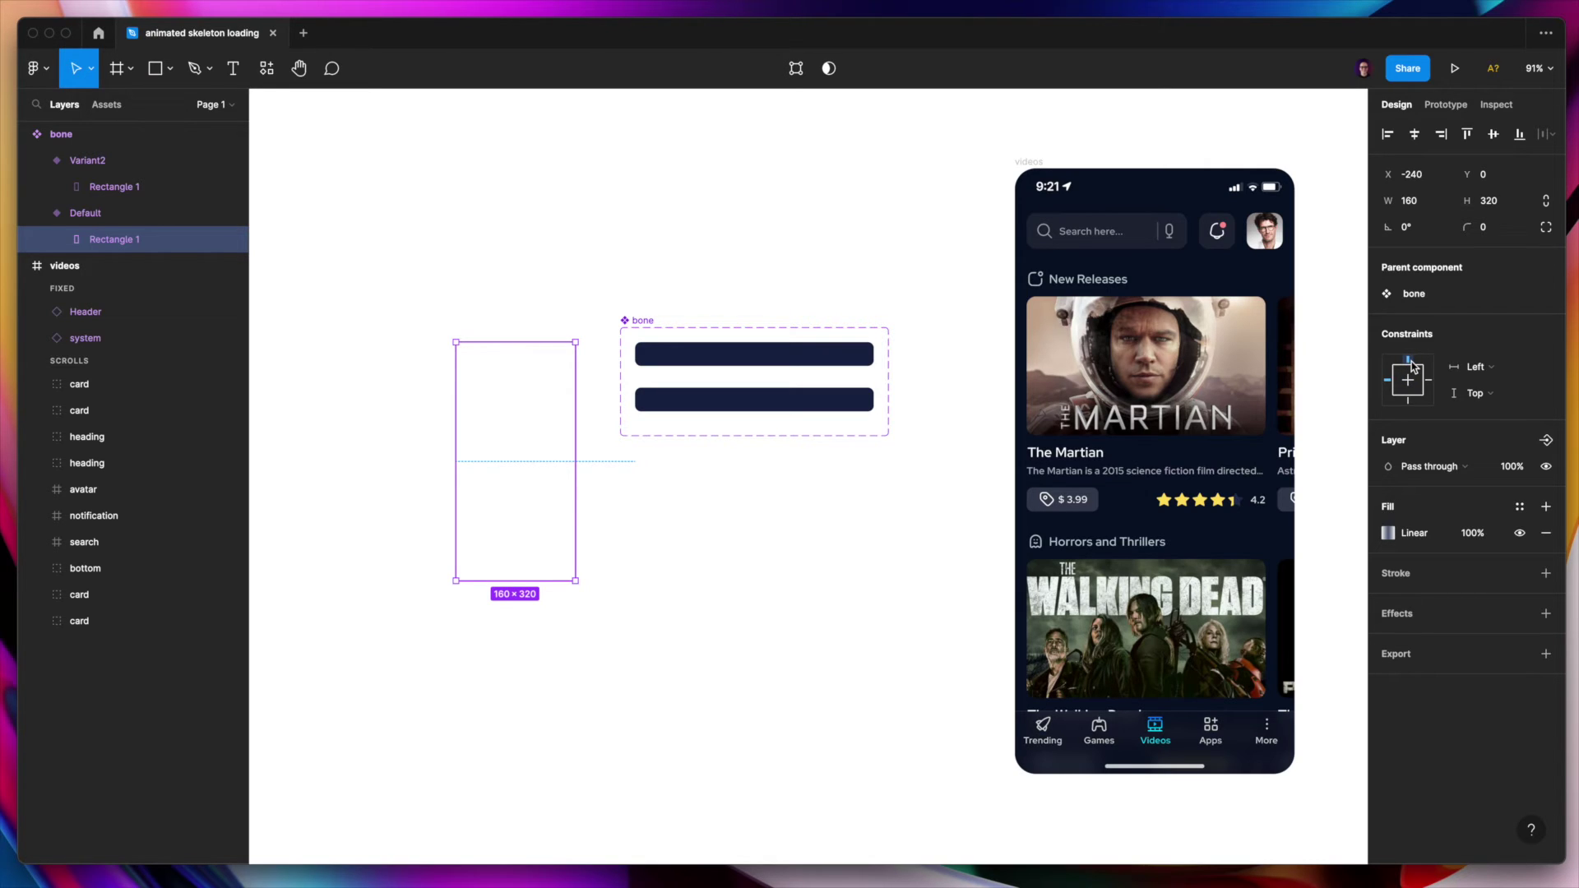
left_click(155, 188)
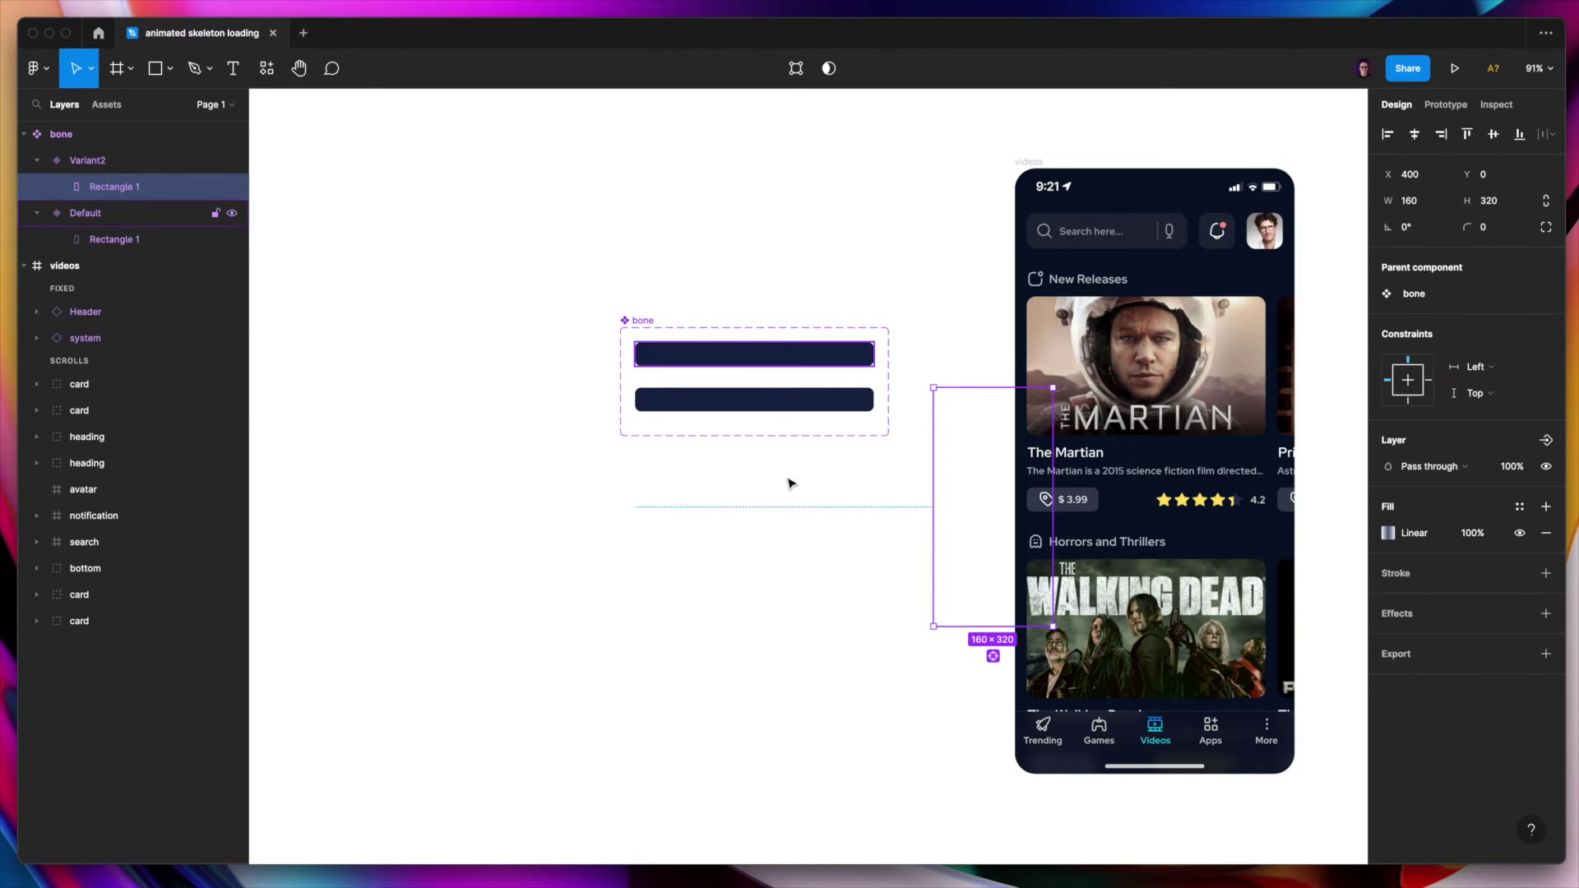
left_click(1430, 381)
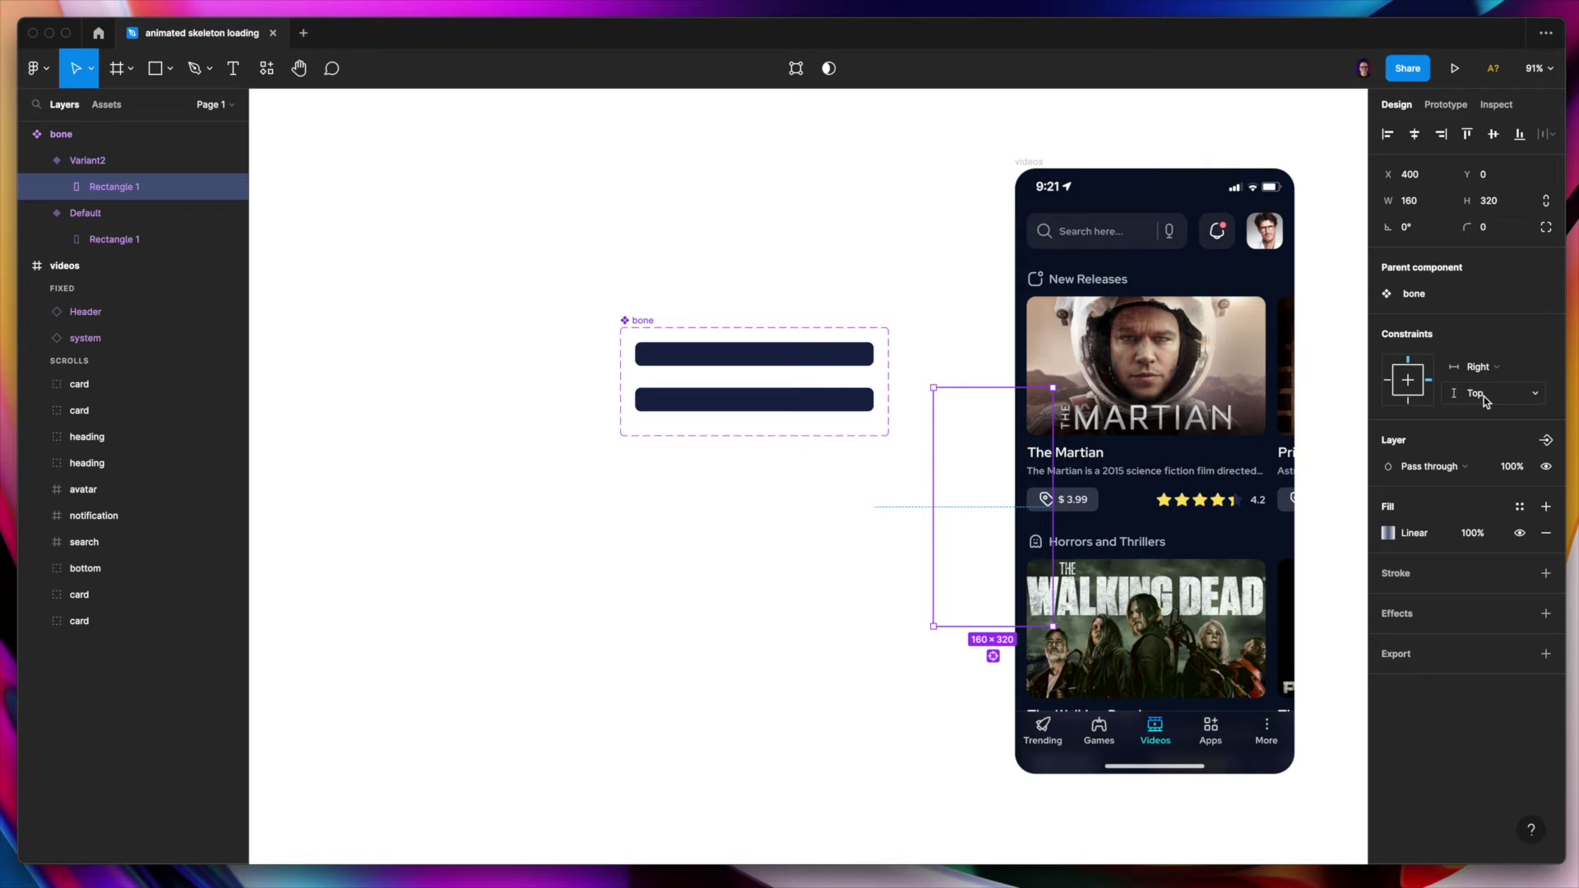
left_click(734, 235)
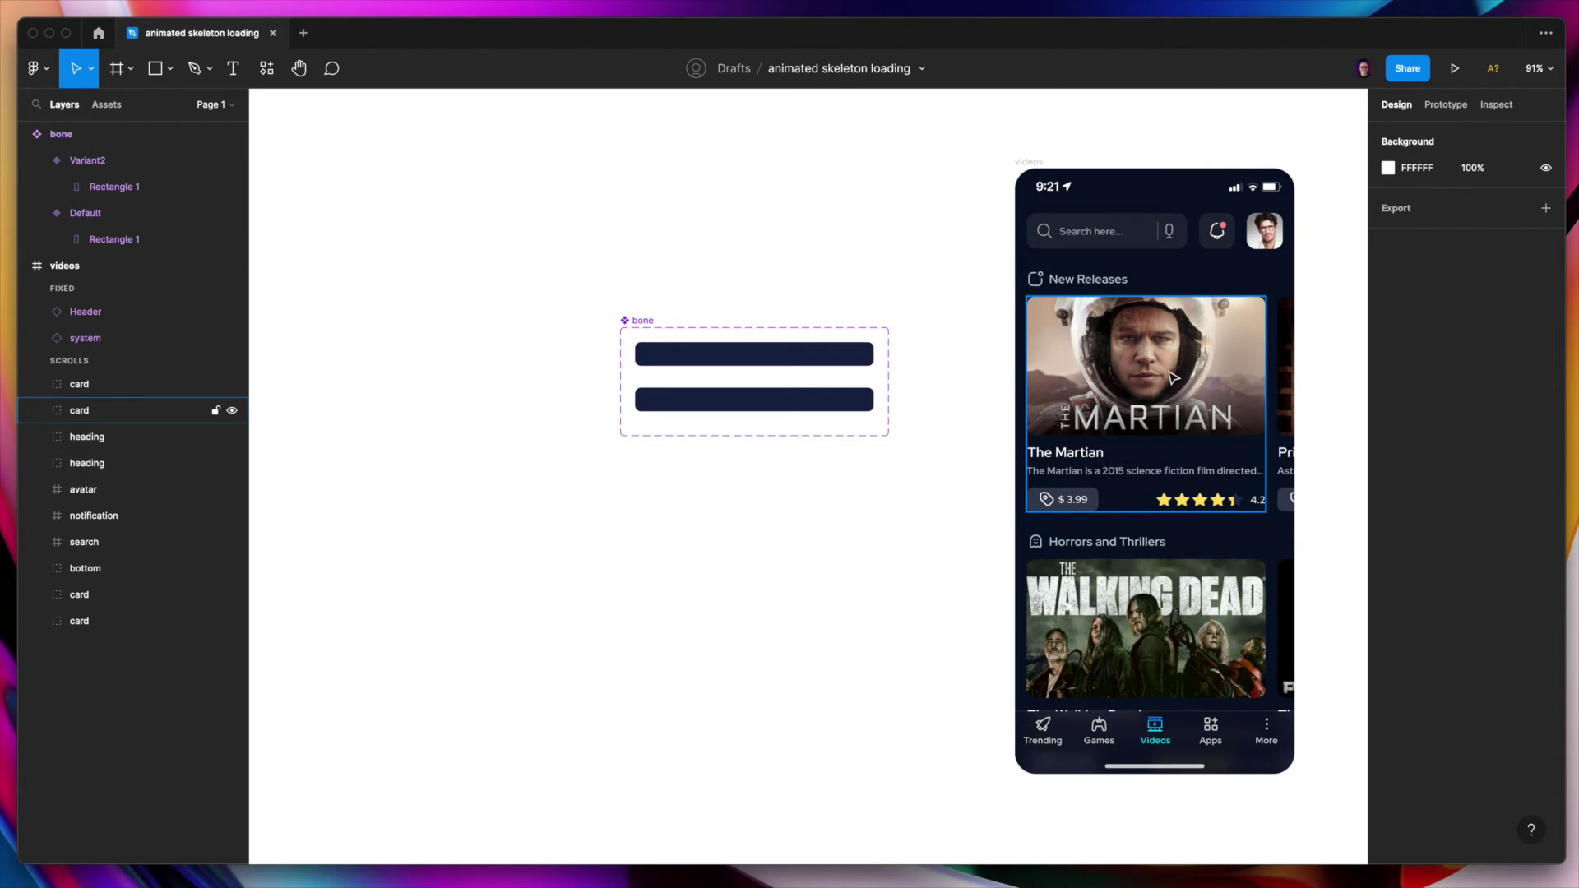
- Drag a bone instance from Assets onto the canvas and resize it to 245×77
scroll(1174, 377, "right", 5)
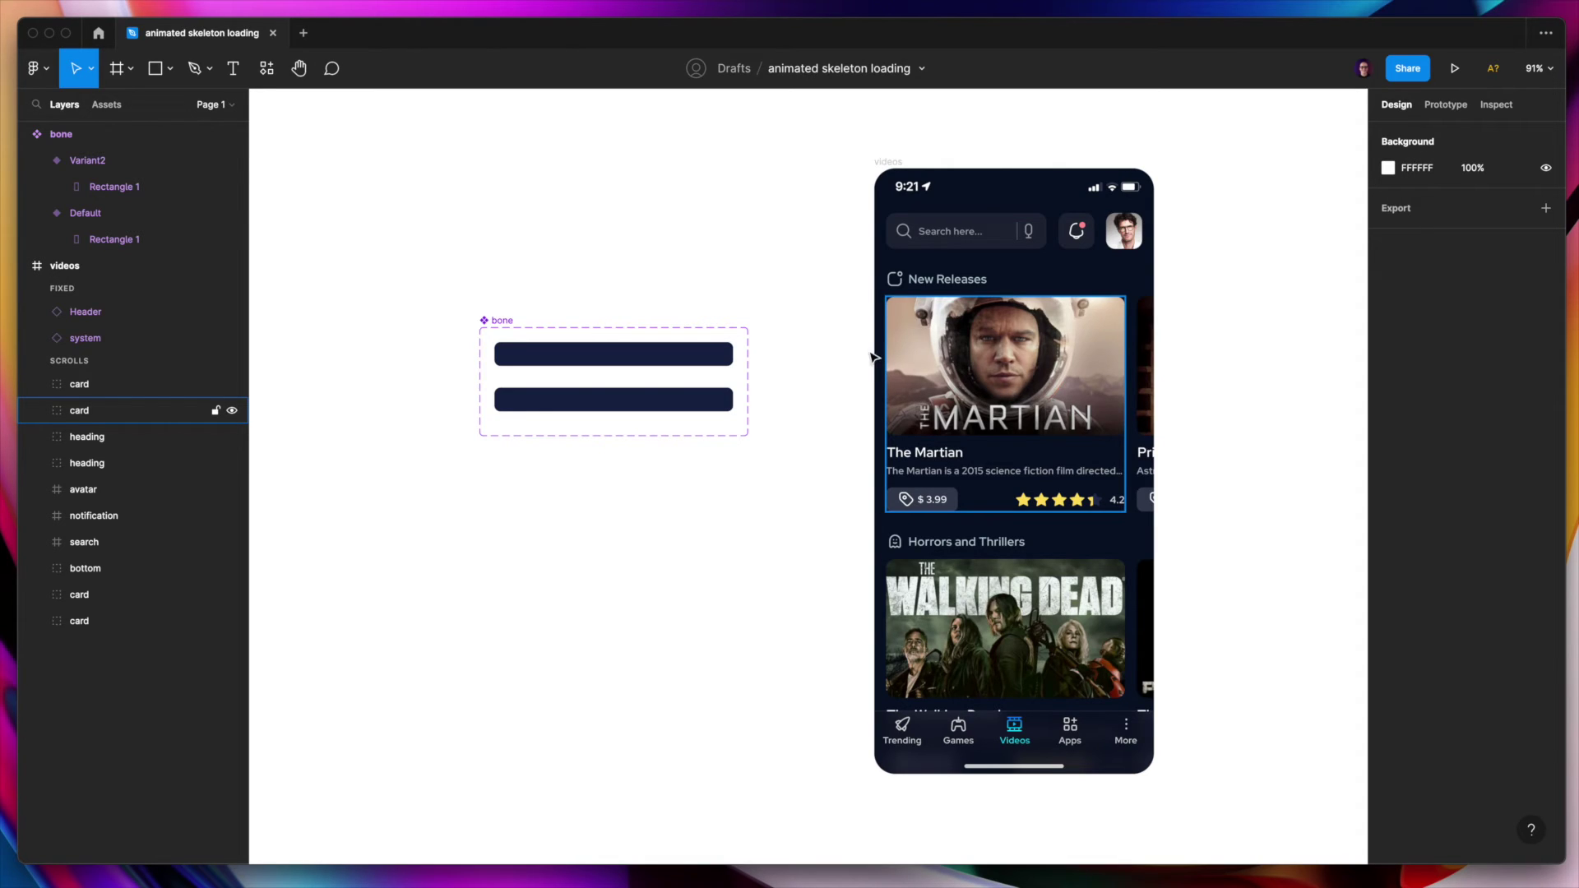
scroll(848, 345, "right", 3)
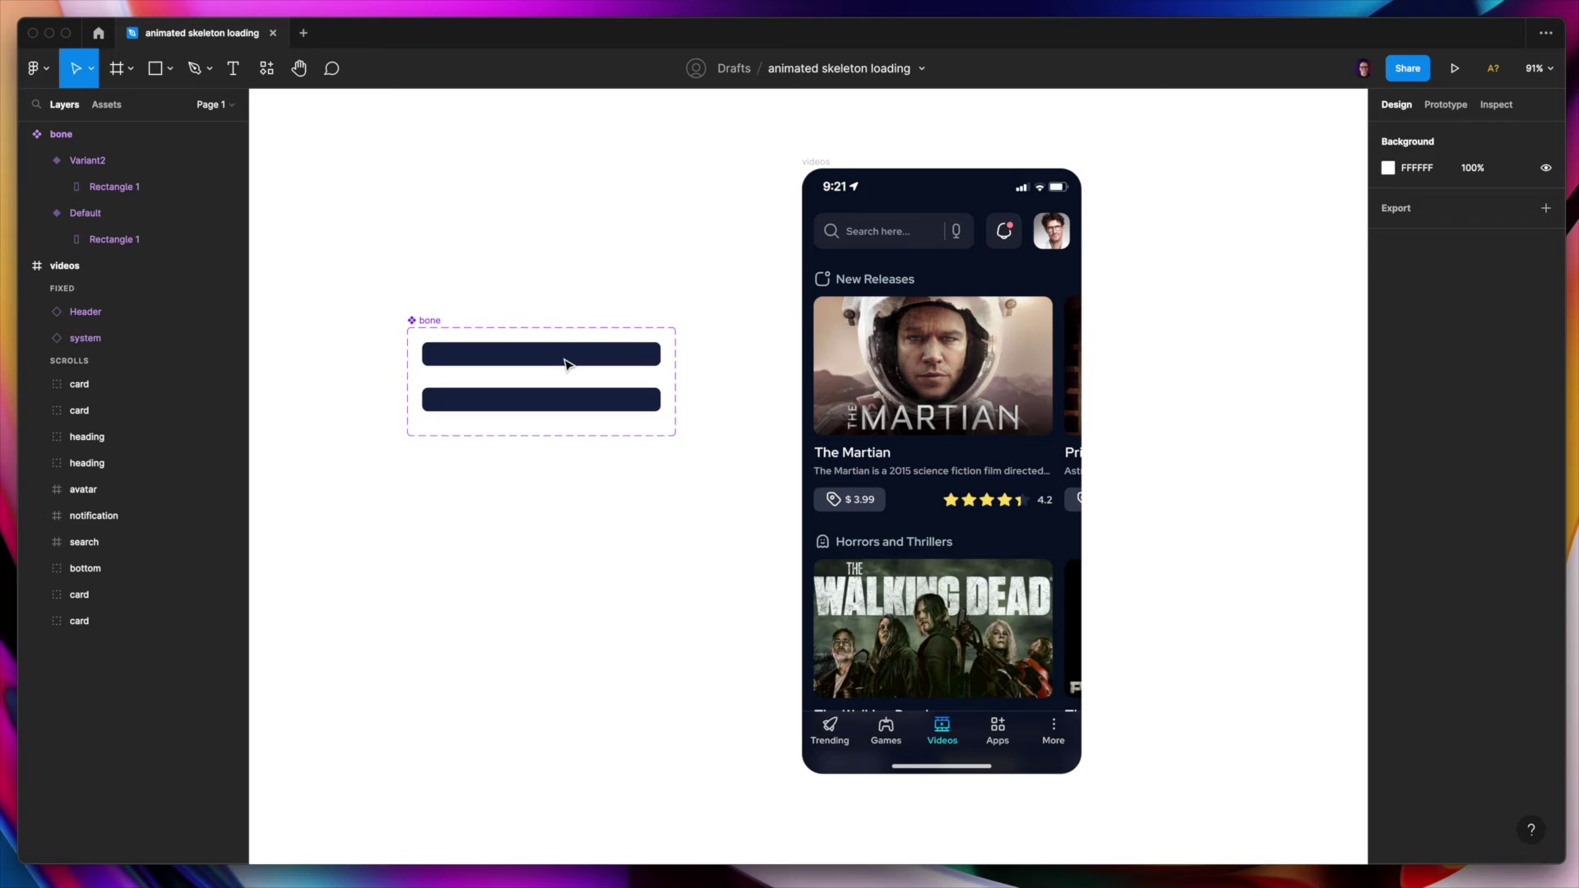
left_click(898, 237)
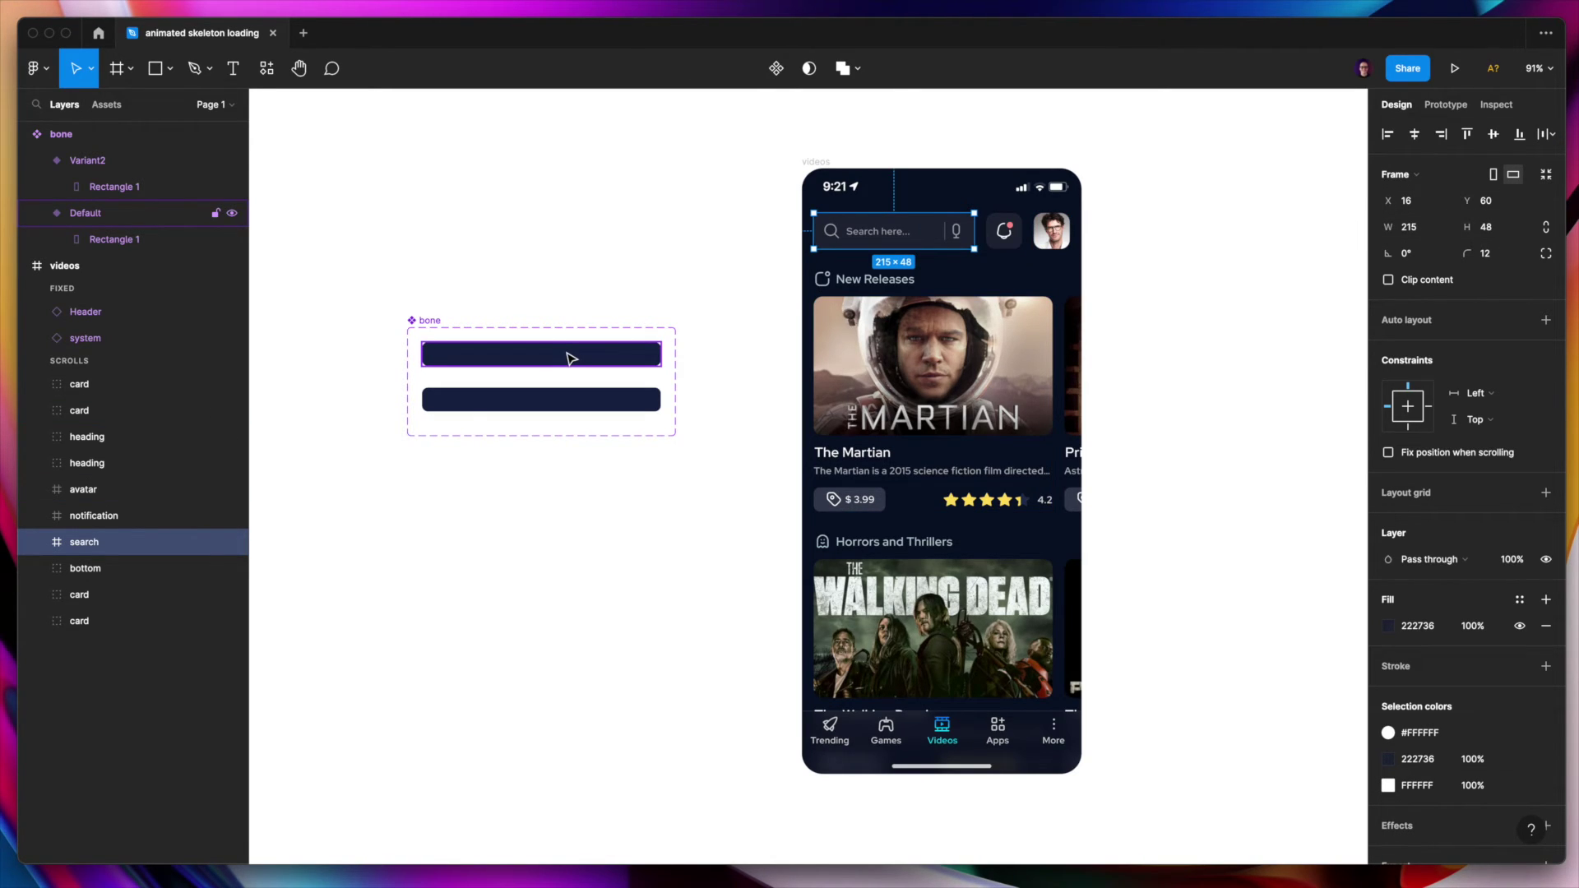
left_click(107, 104)
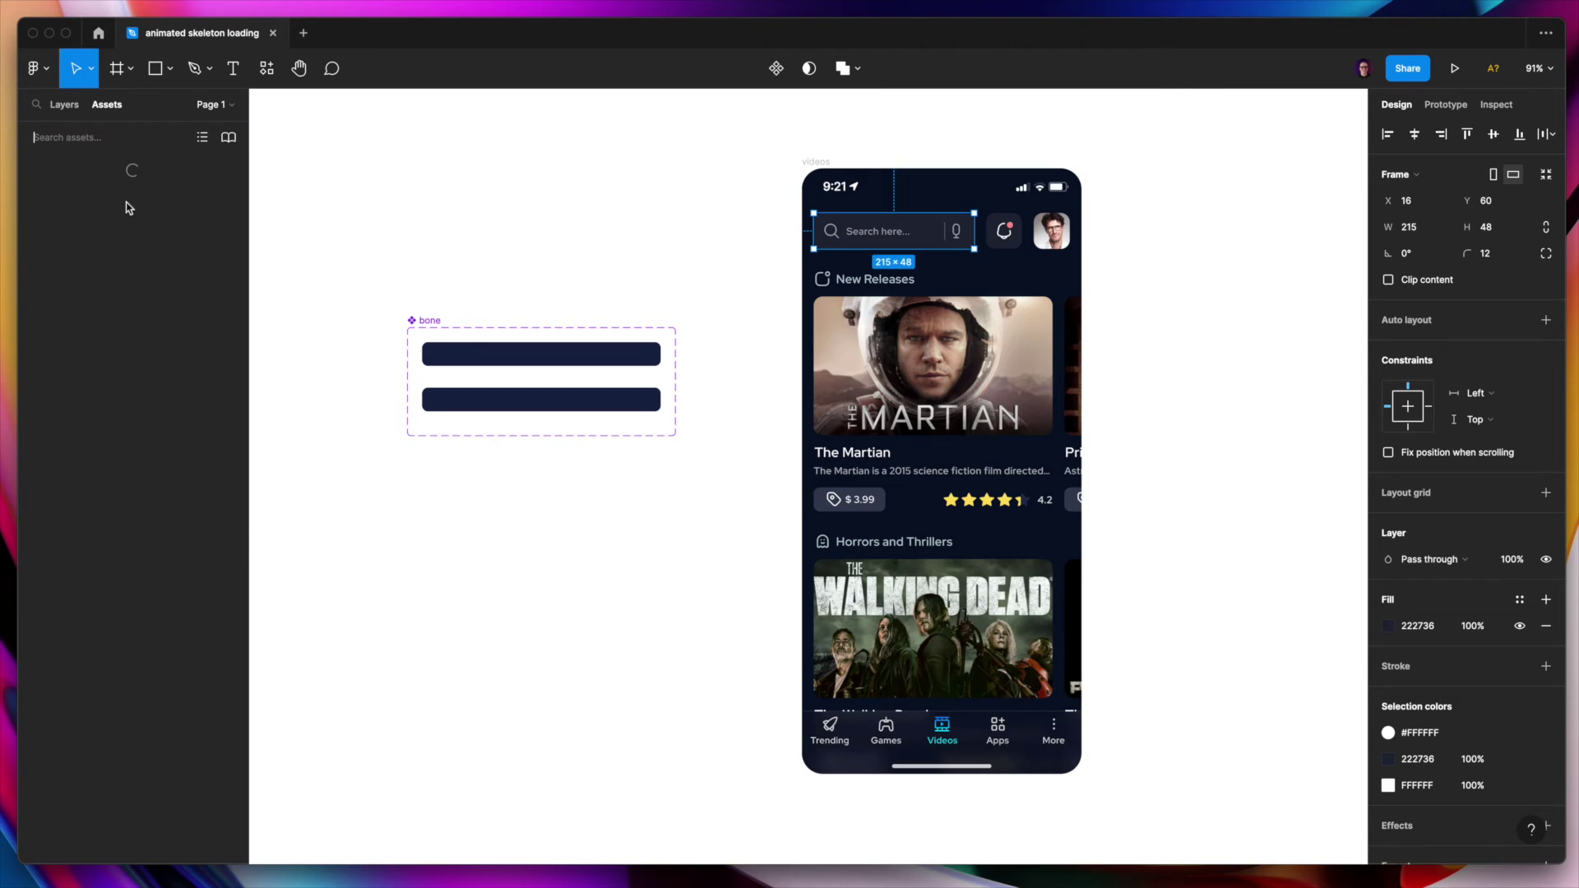
left_click_drag(134, 215, 610, 272)
left_click(699, 223)
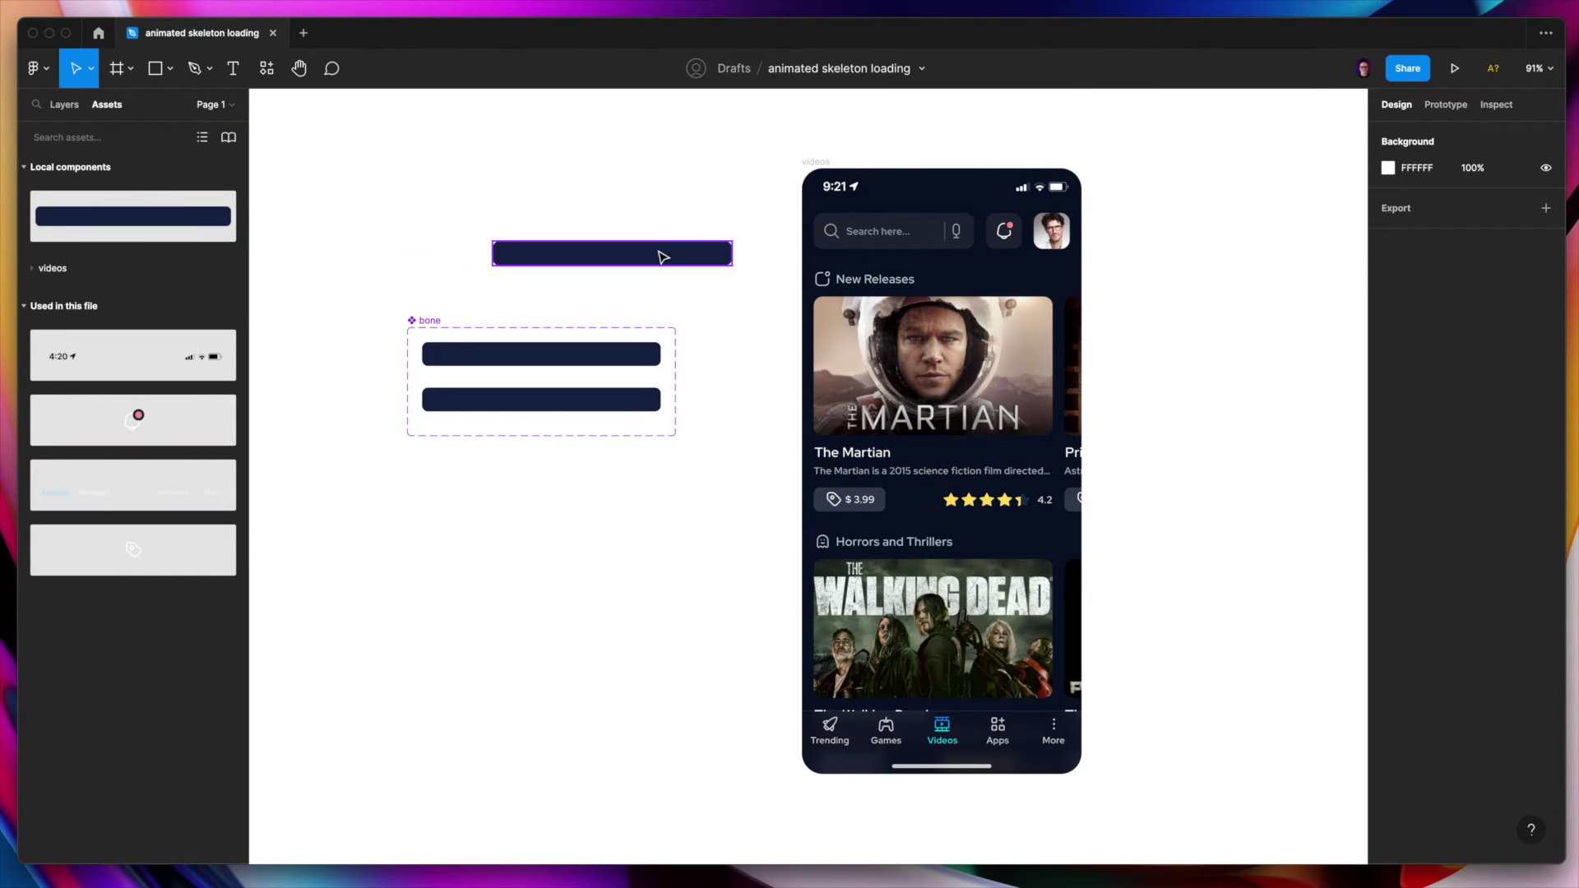
left_click(659, 257)
left_click_drag(736, 259, 650, 264)
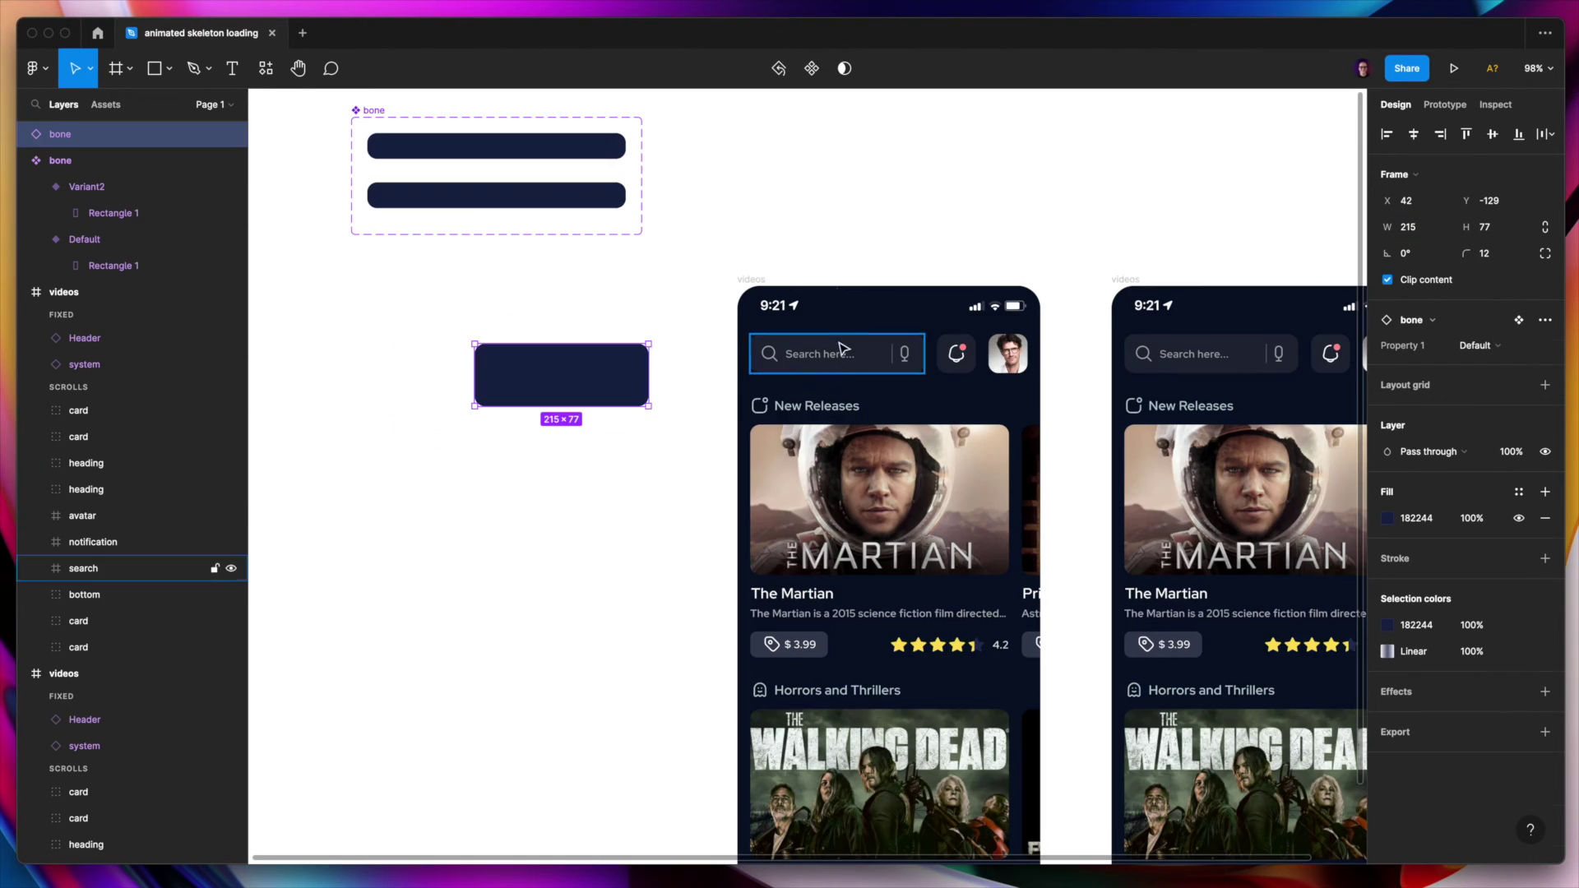
- Place the bone over the search bar and delete the original search bar and header icons
left_click(1491, 227)
left_click_drag(575, 375, 849, 353)
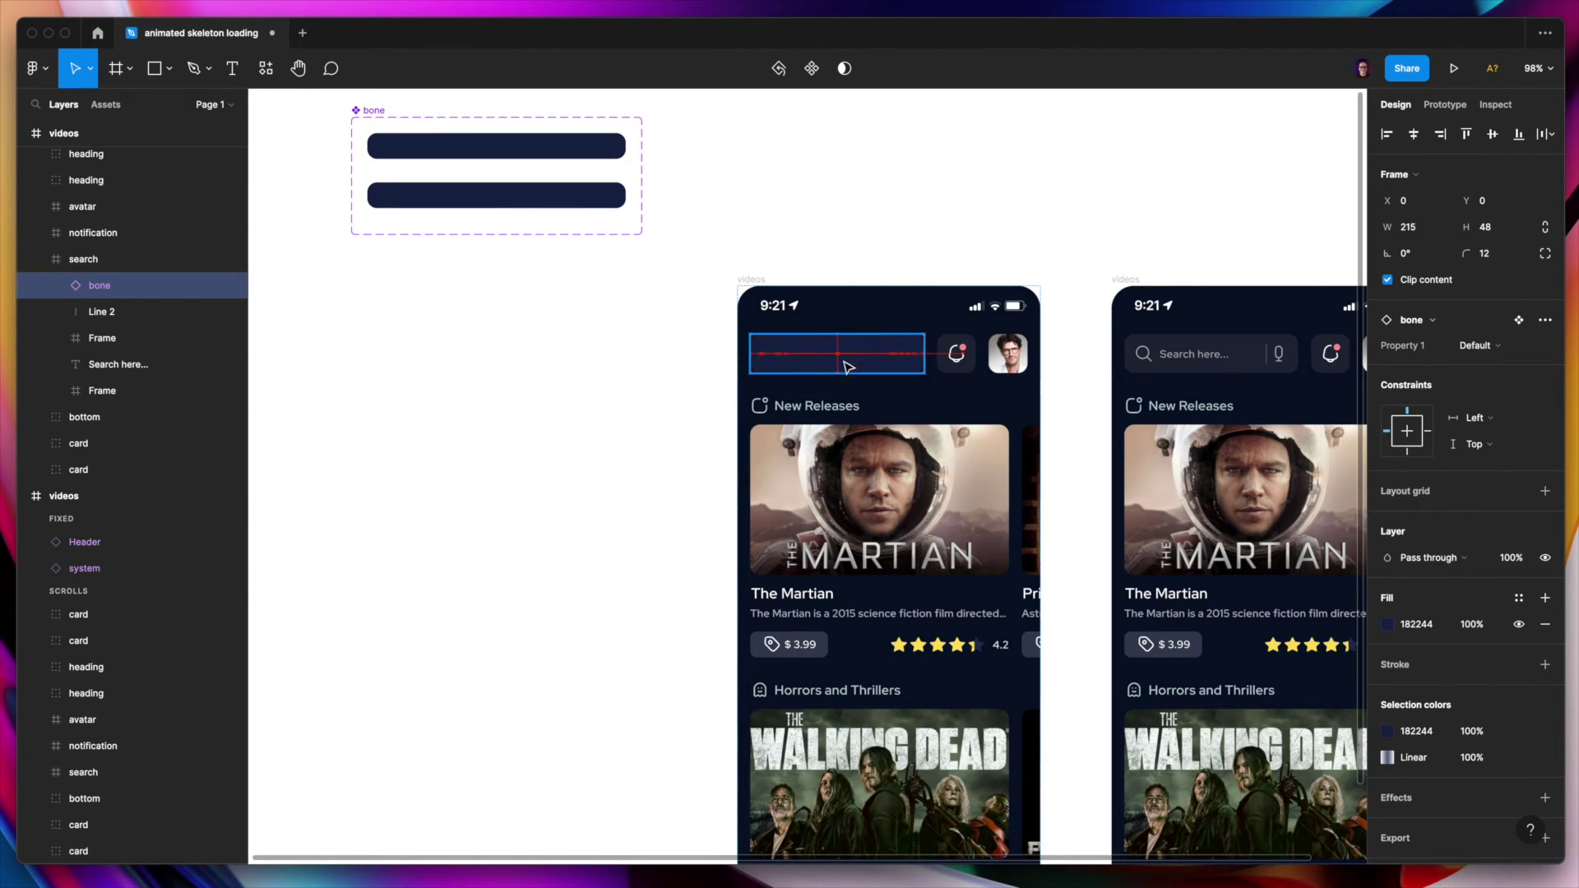
left_click(99, 299)
key("Delete")
left_click(956, 367)
key("Delete")
- Add two more header bones at size 16 and distribute the three evenly
left_click(1008, 354)
key("ctrl+shift+r")
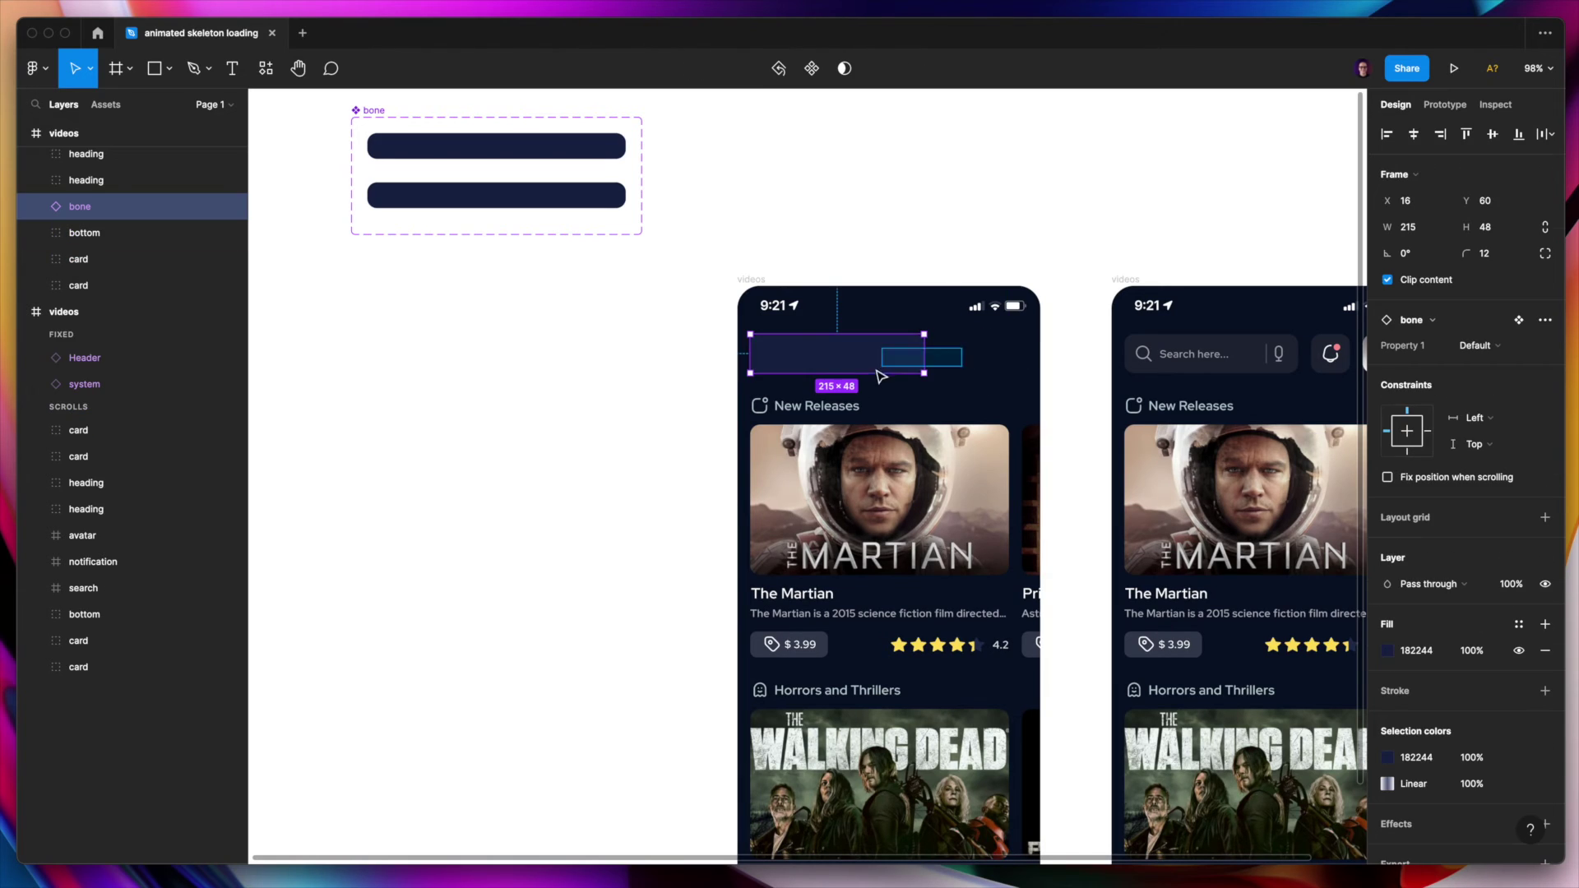
left_click(1414, 201)
type("16")
key("Return")
key("ctrl+d")
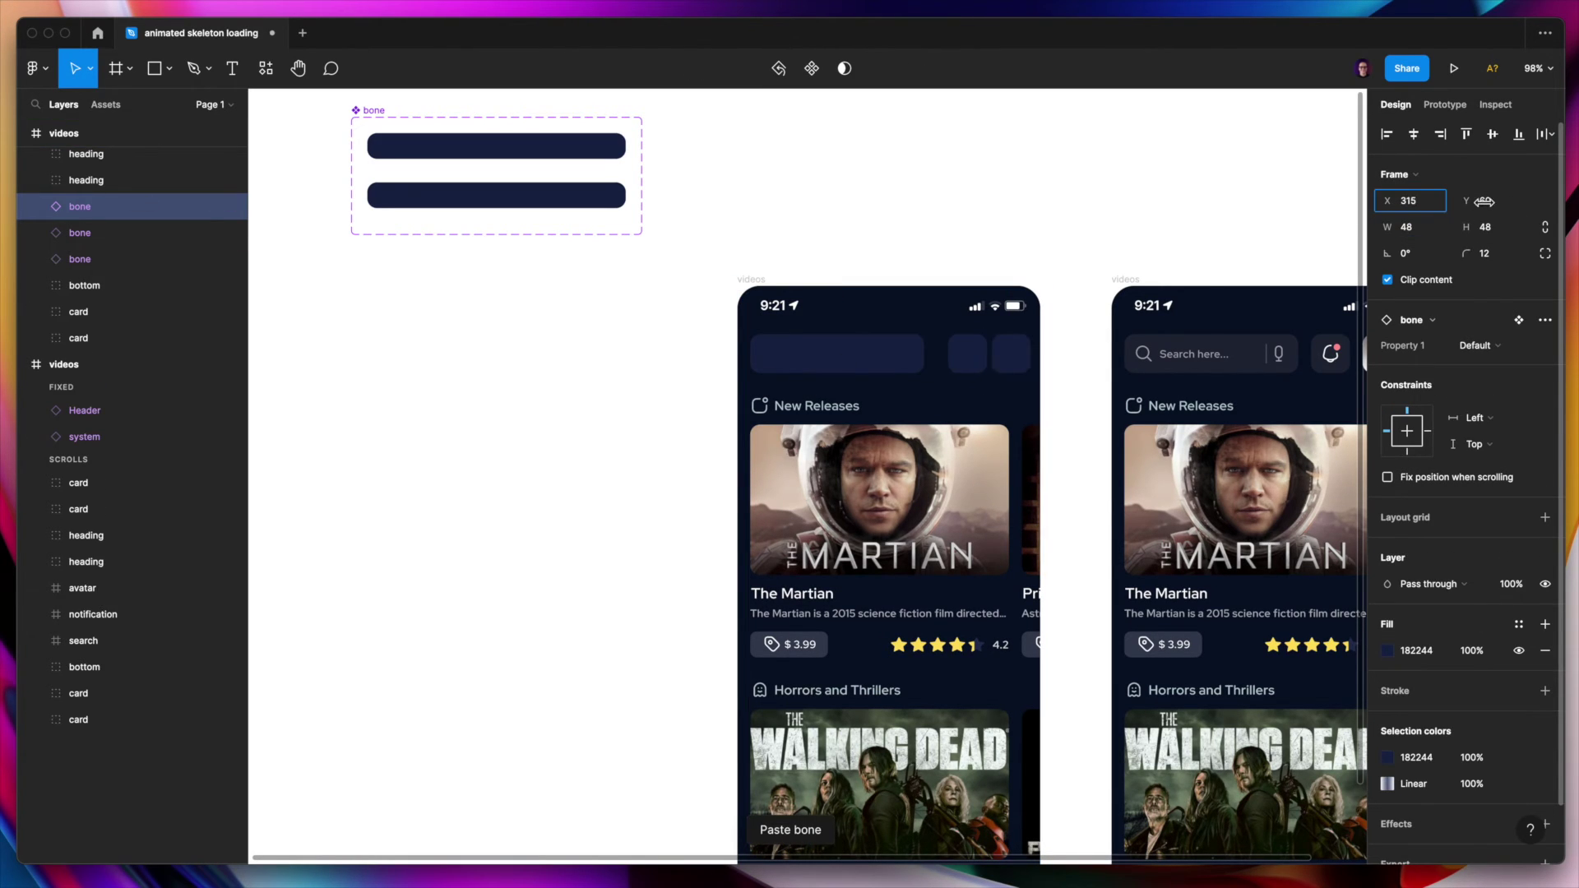
key("ctrl+a")
left_click(1546, 135)
left_click(1491, 207)
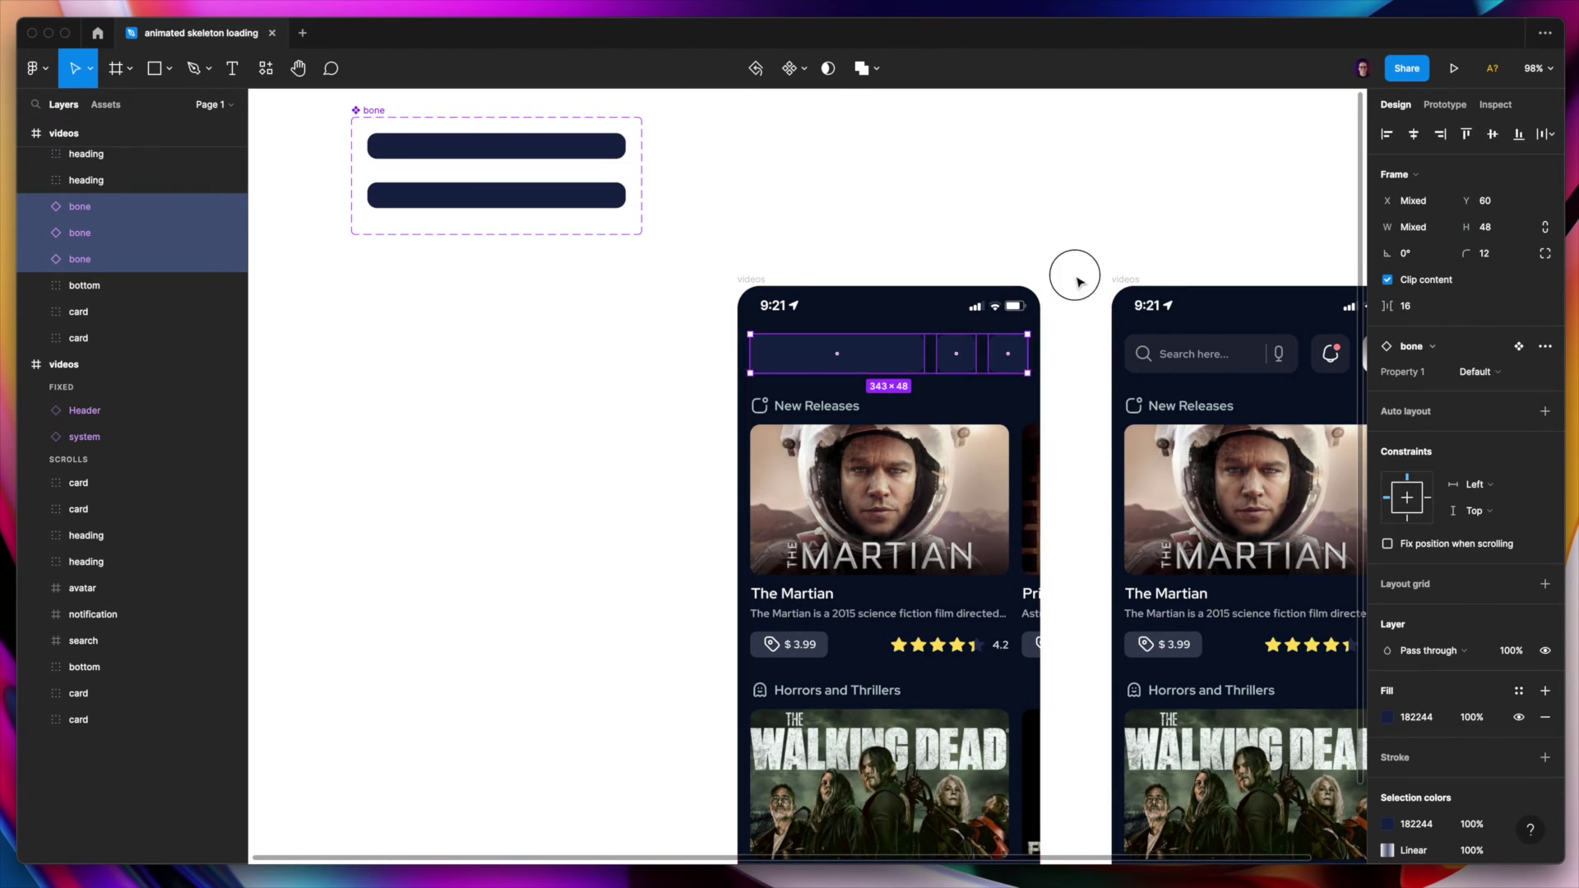
- Replace the New Releases heading with a bone aligned in its place
scroll(1075, 272, "down", 2)
key("ctrl+v")
key("ctrl+z")
left_click(840, 340)
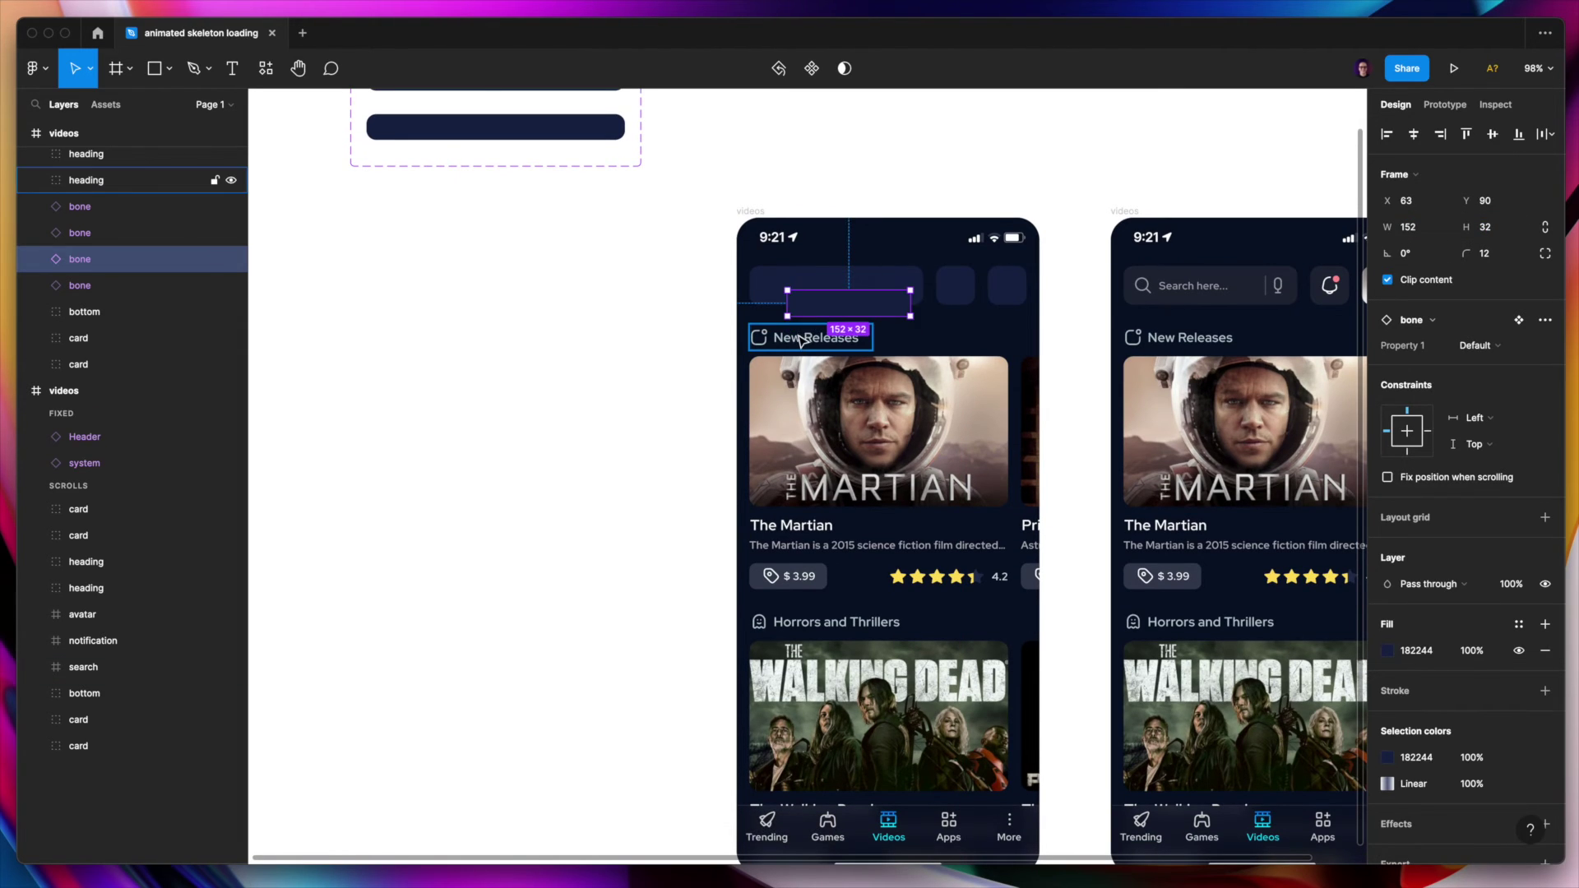
key("ctrl+shift+r")
left_click_drag(847, 349, 1069, 504)
- Cover The Martian poster, title and description with bones, the description 319 wide
scroll(740, 411, "left", 2)
key("ctrl+v")
key("ctrl+z")
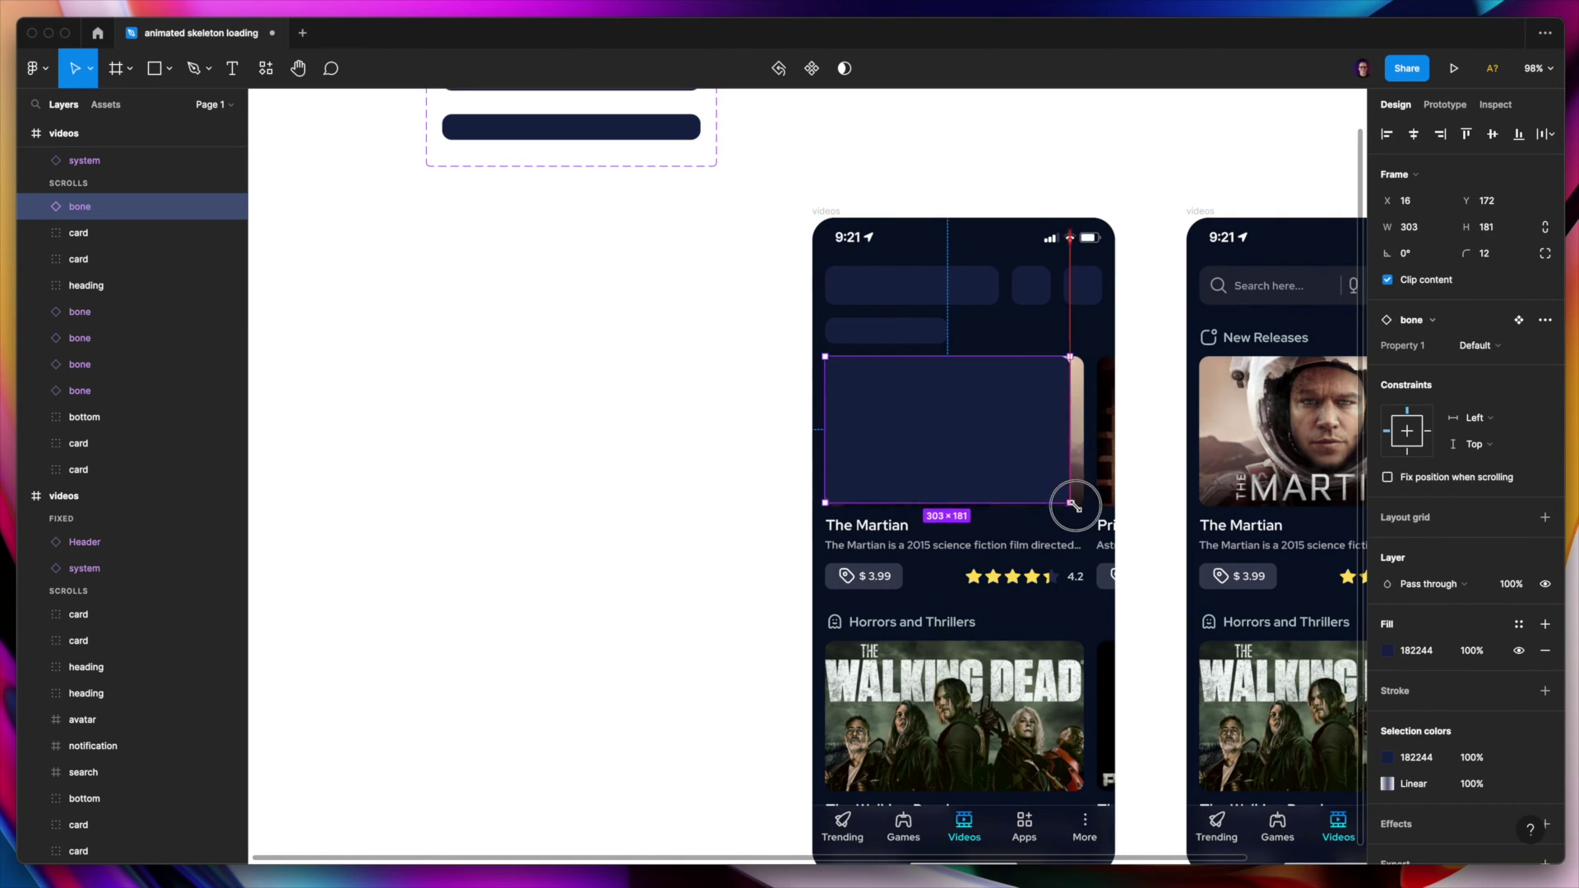
key("ctrl+v")
left_click_drag(974, 357, 921, 494)
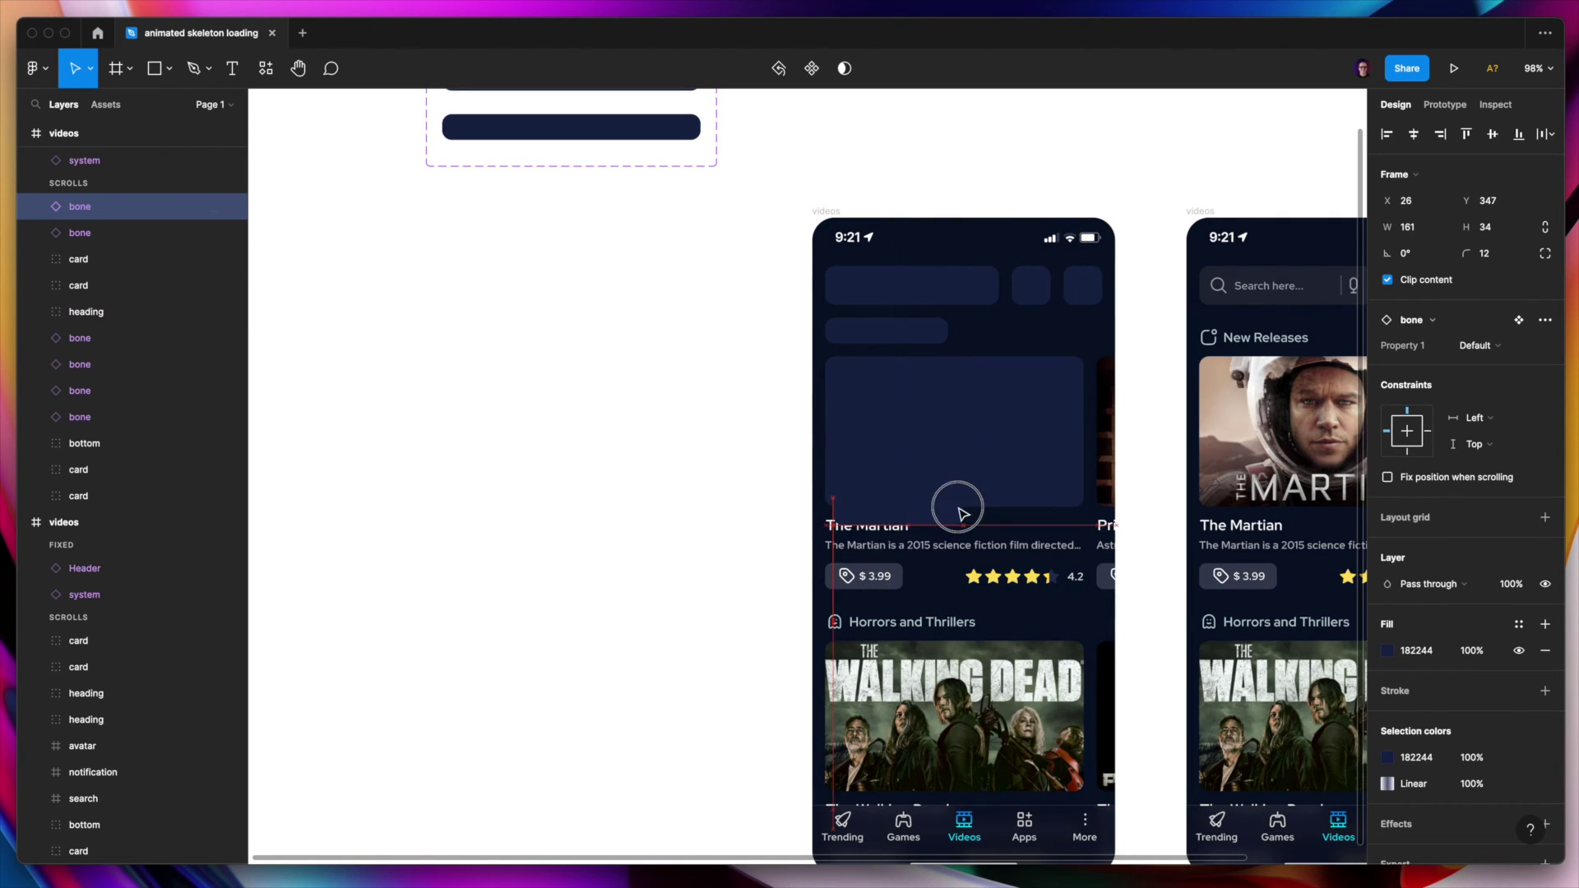
left_click(870, 525)
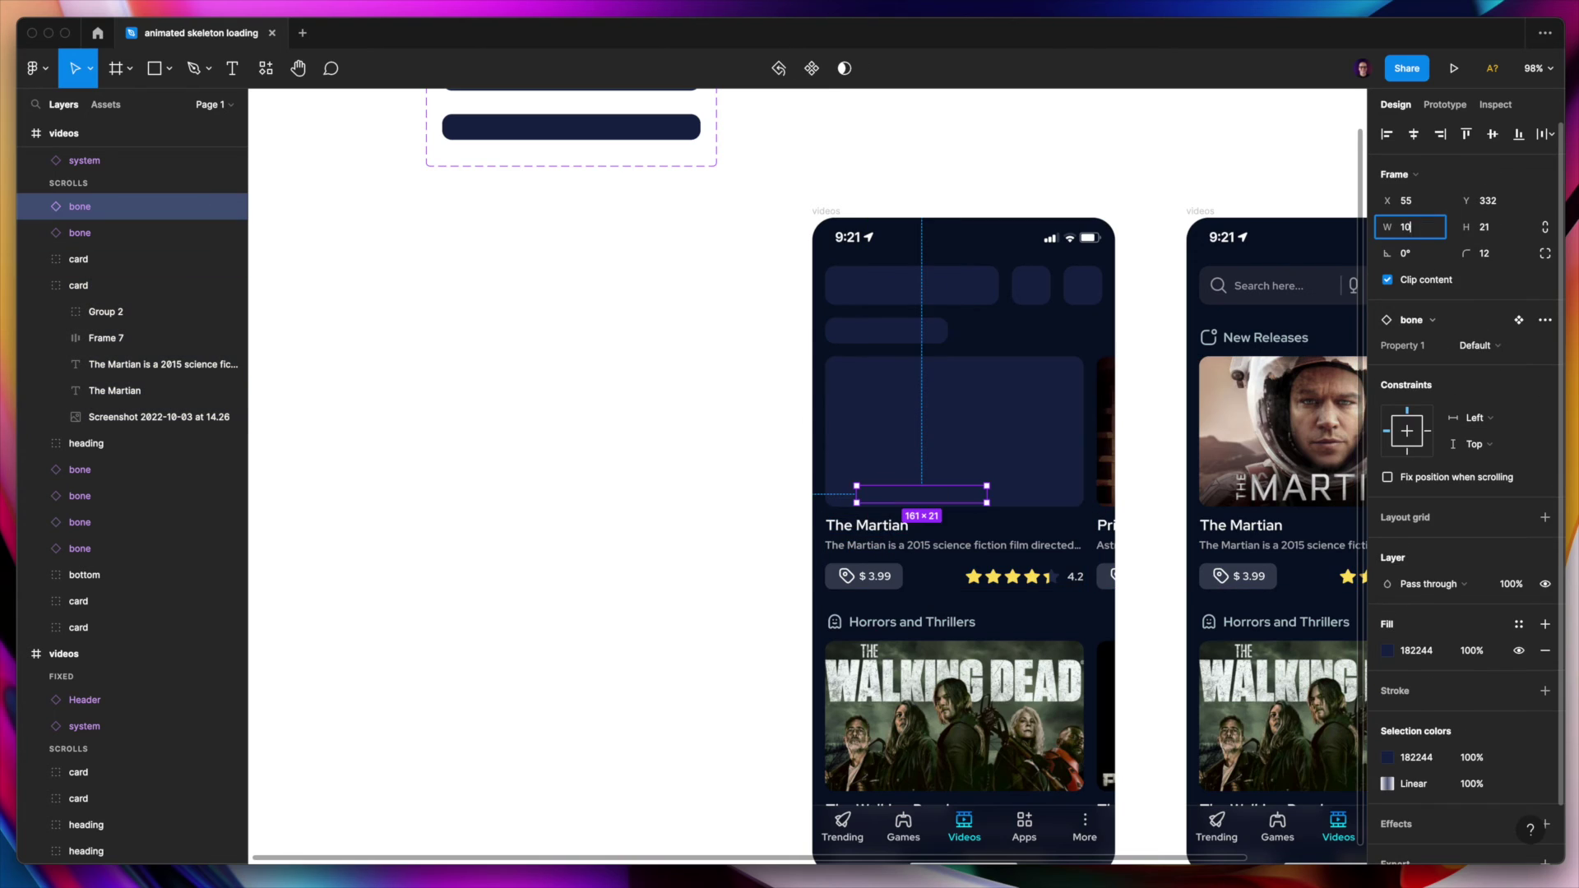
type("2")
left_click_drag(897, 494, 865, 524)
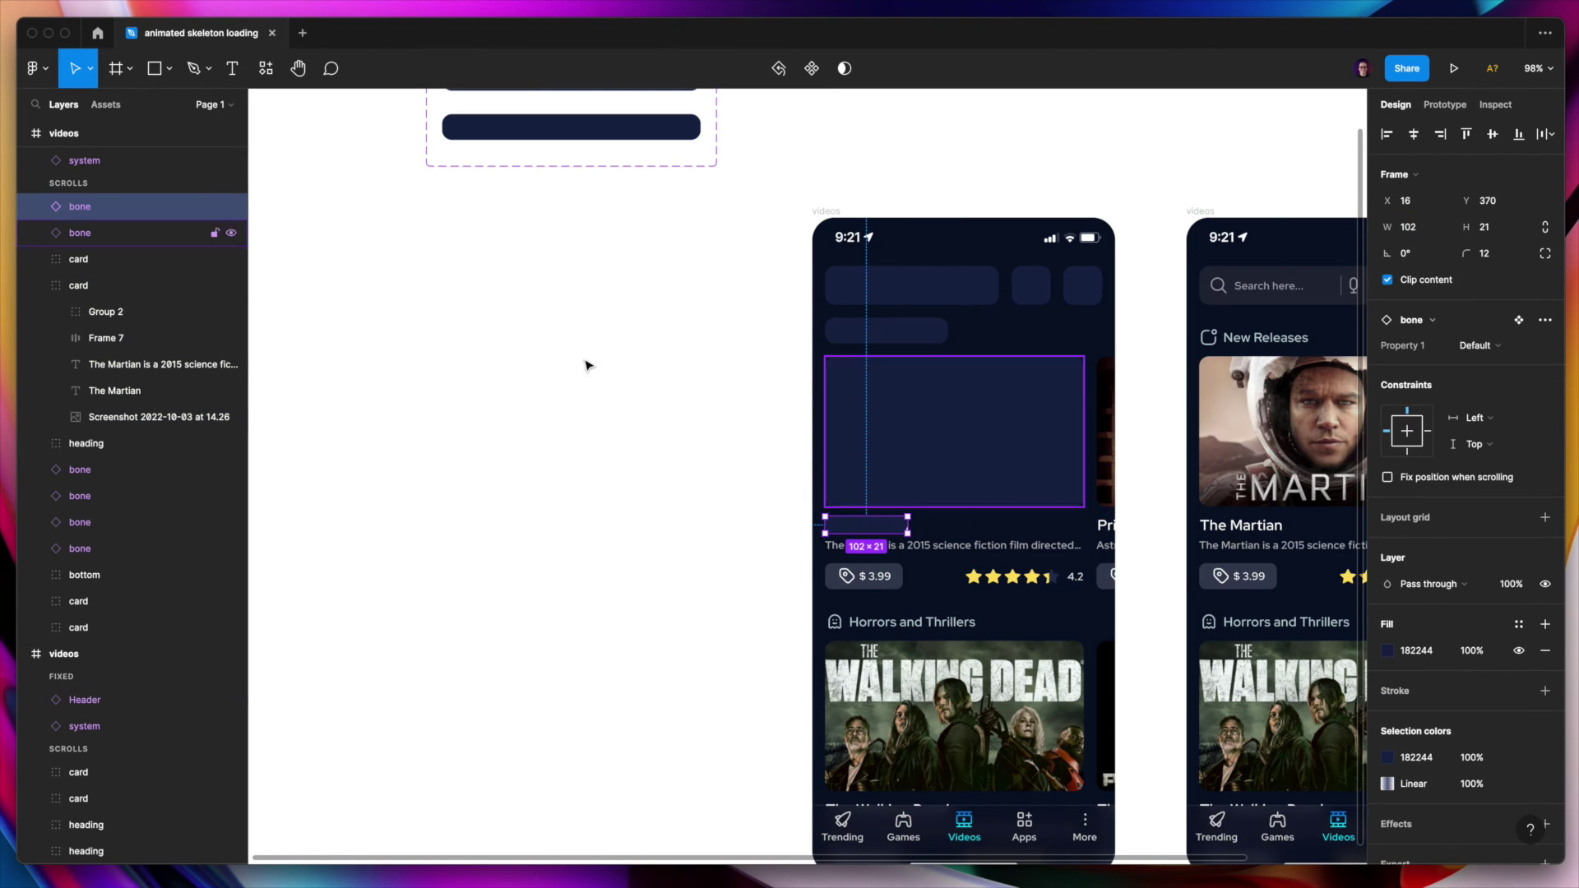
key("super+d")
left_click_drag(907, 545, 1083, 553)
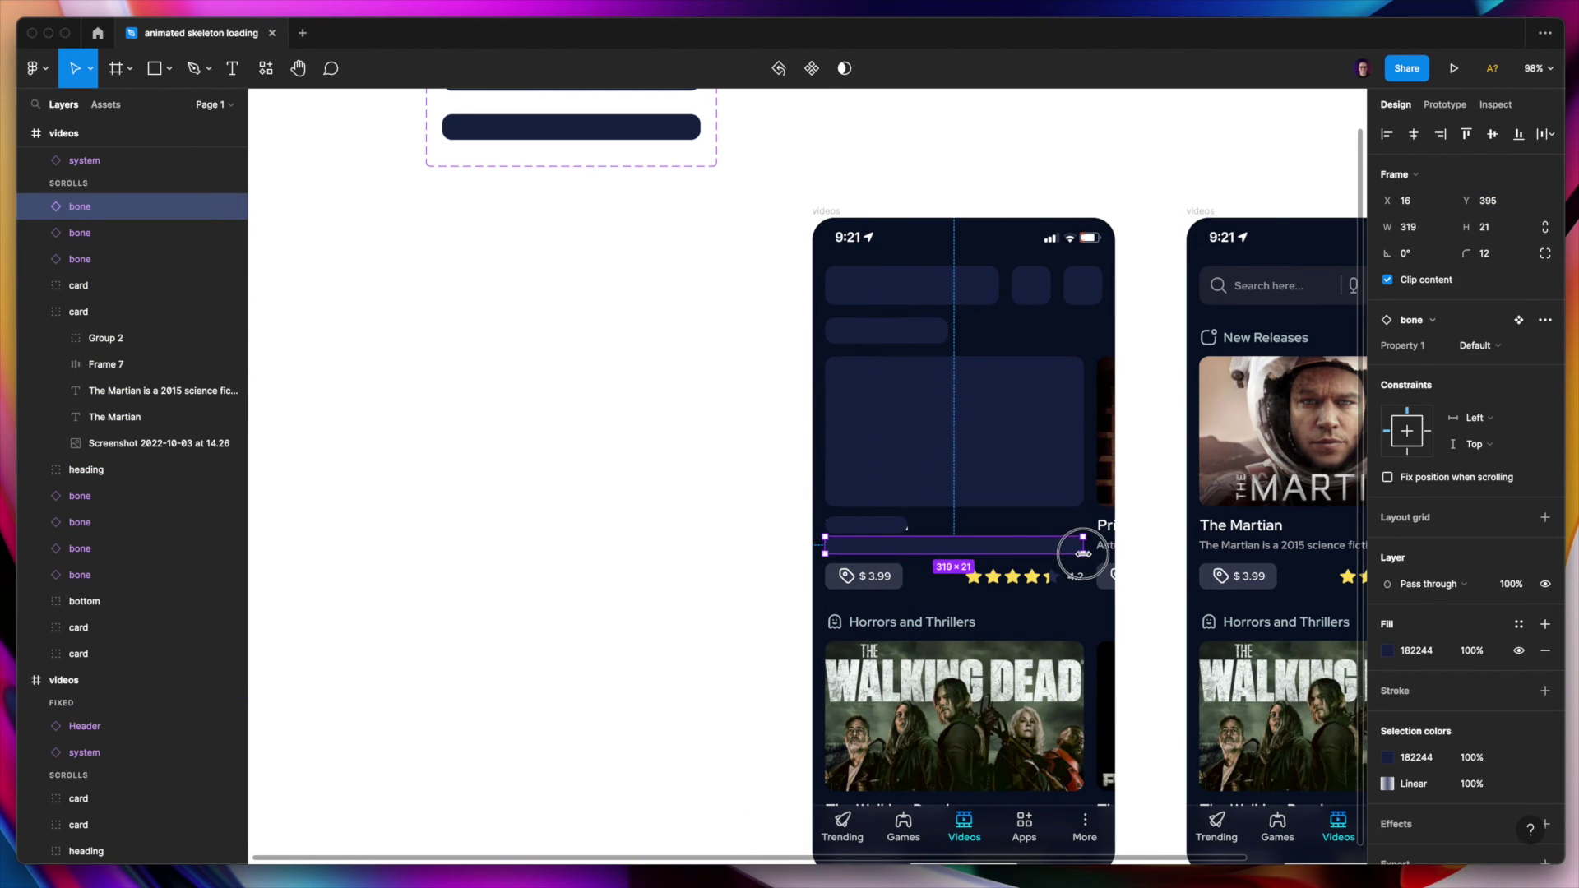
left_click(1408, 227)
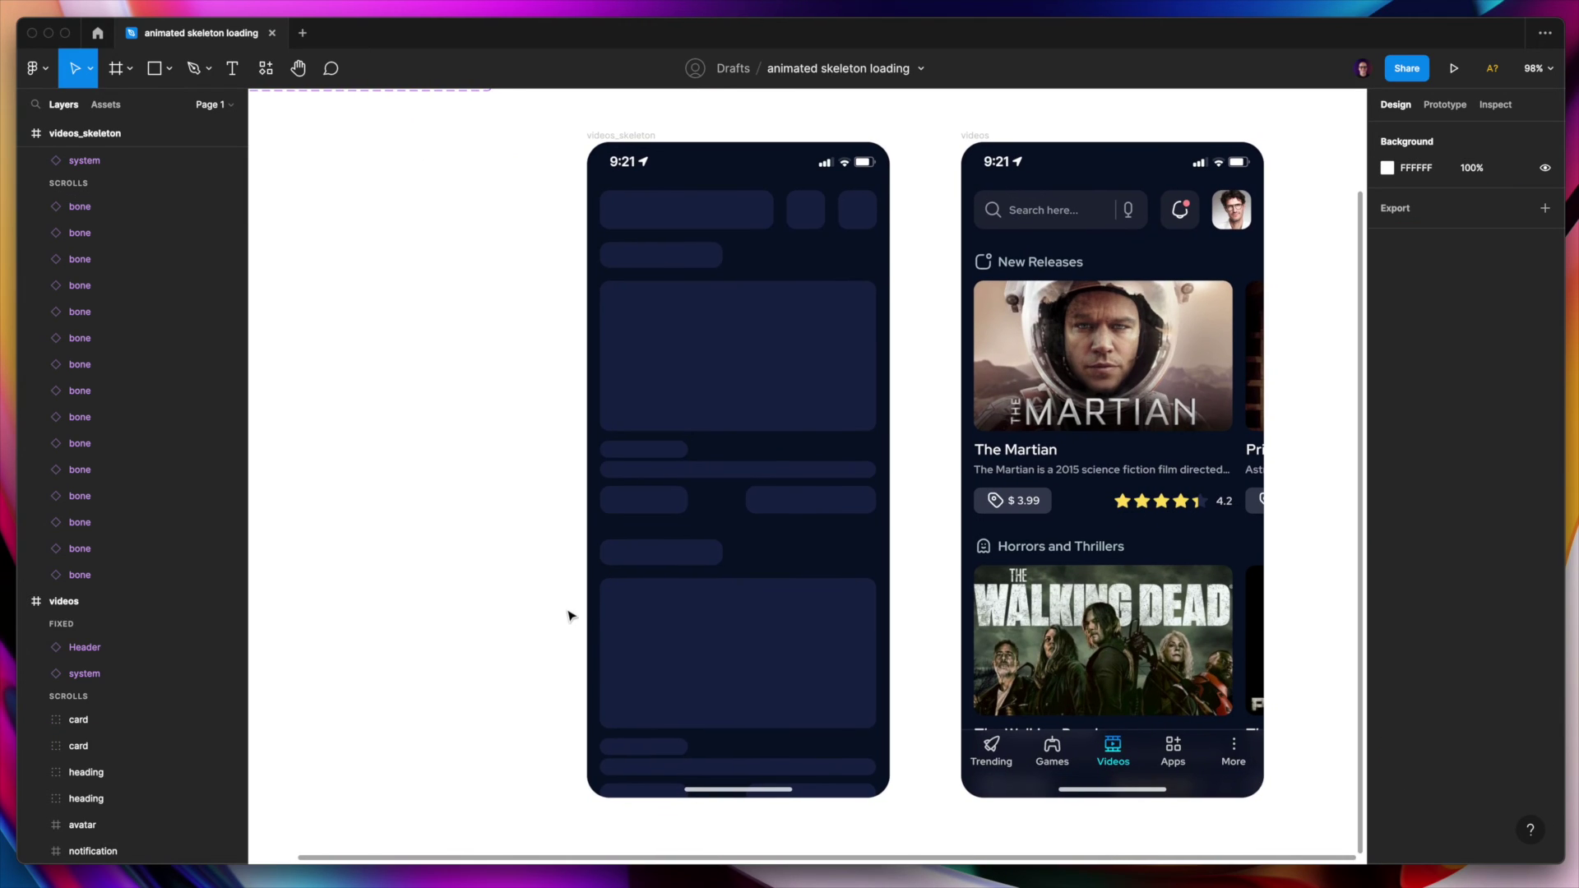
- Connect videos_skeleton to the videos frame with an After delay trigger of 5000 ms, Instant
left_click(623, 135)
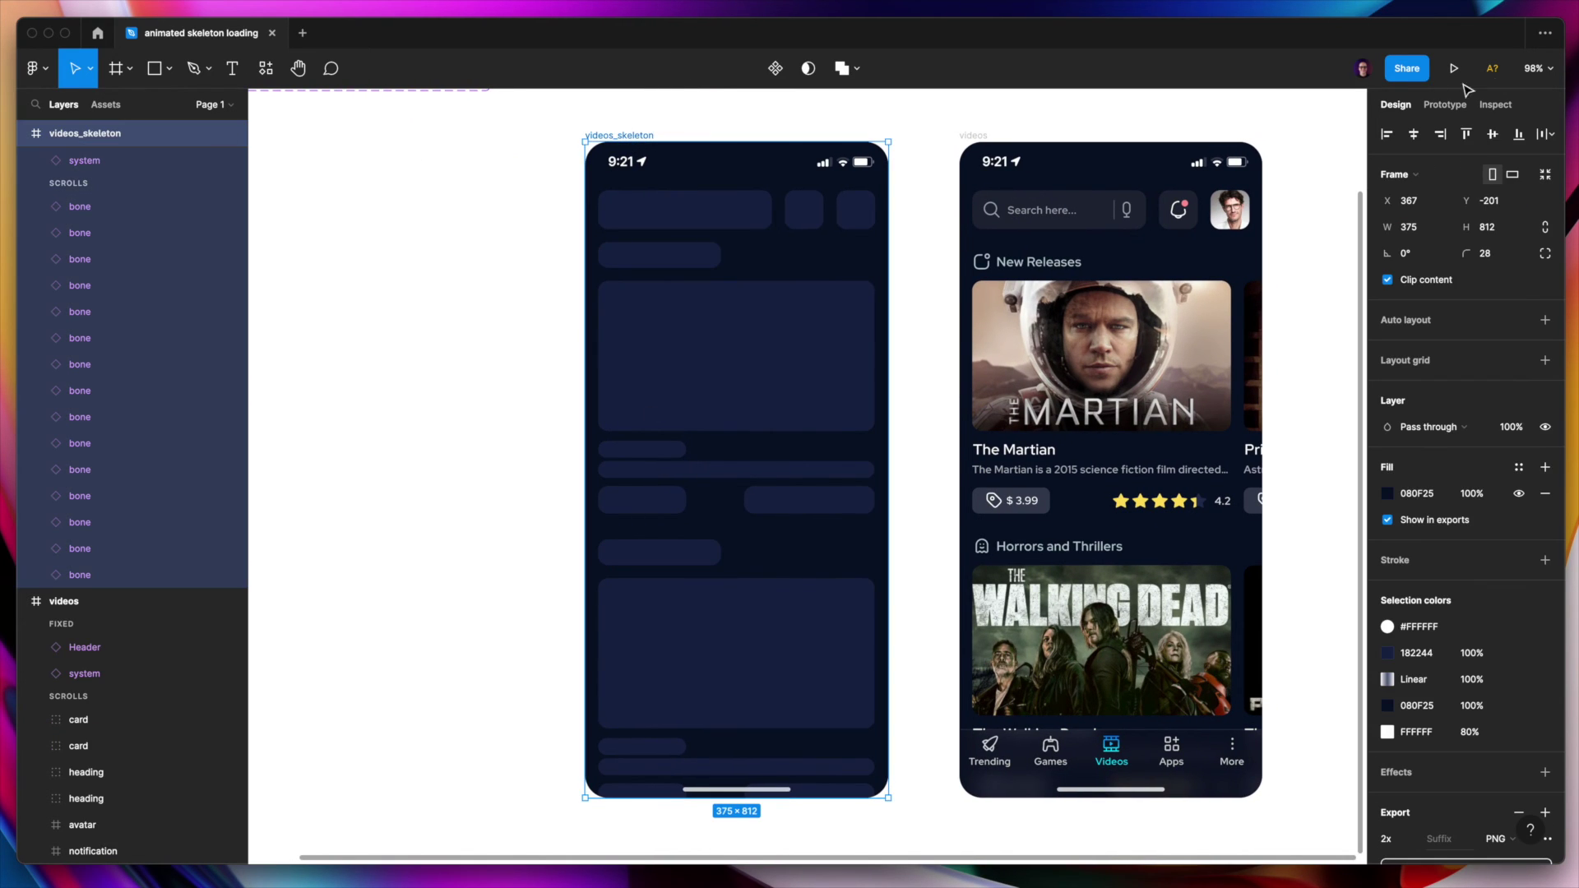
left_click(1445, 104)
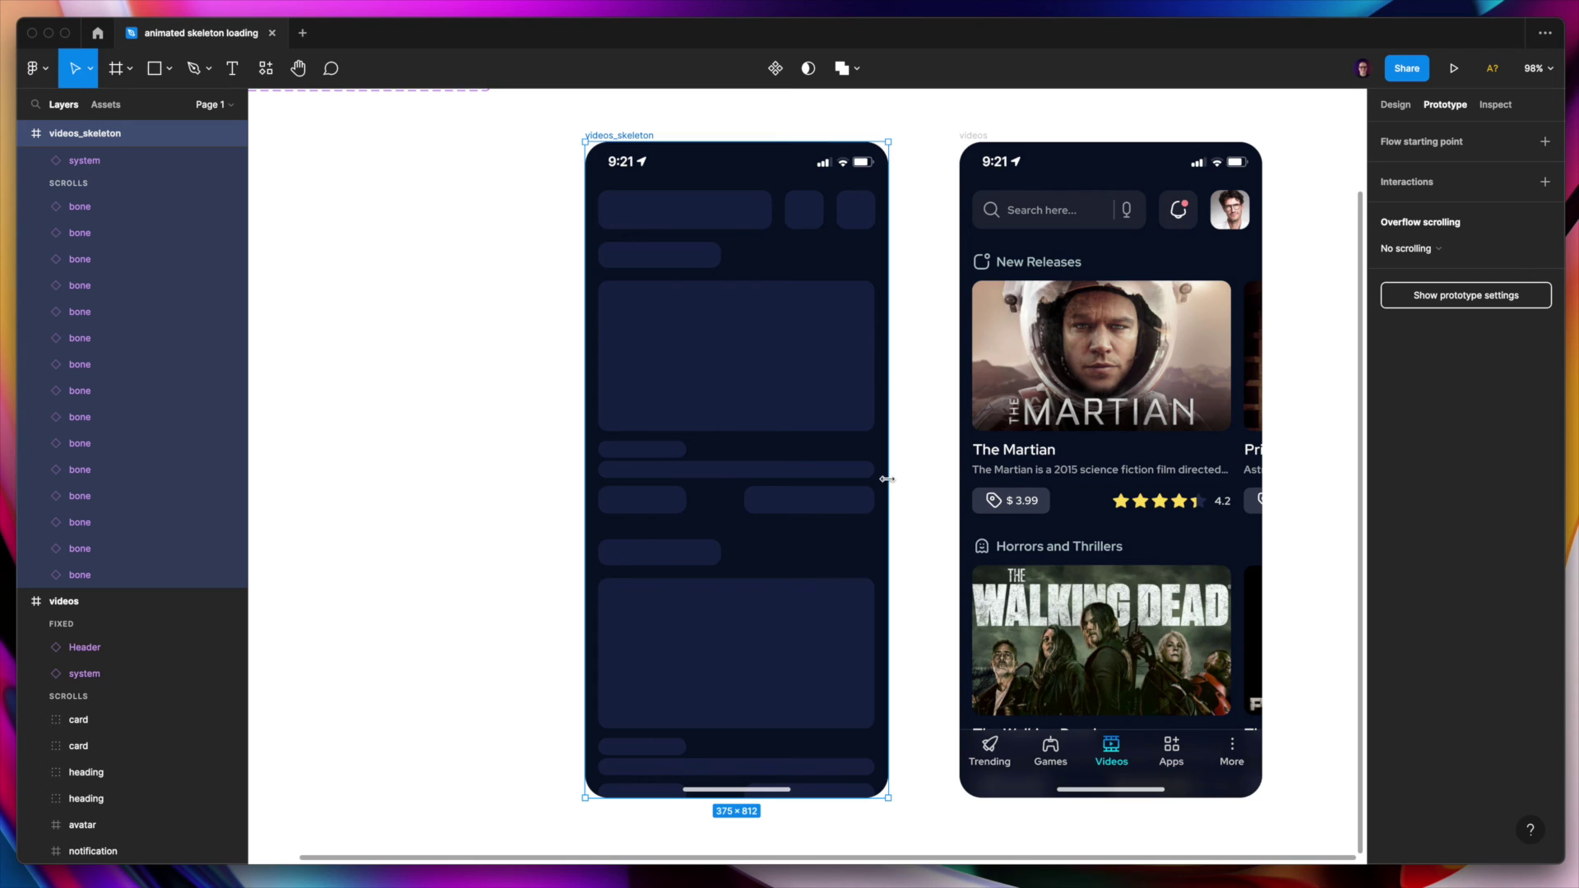
left_click_drag(889, 467, 1110, 461)
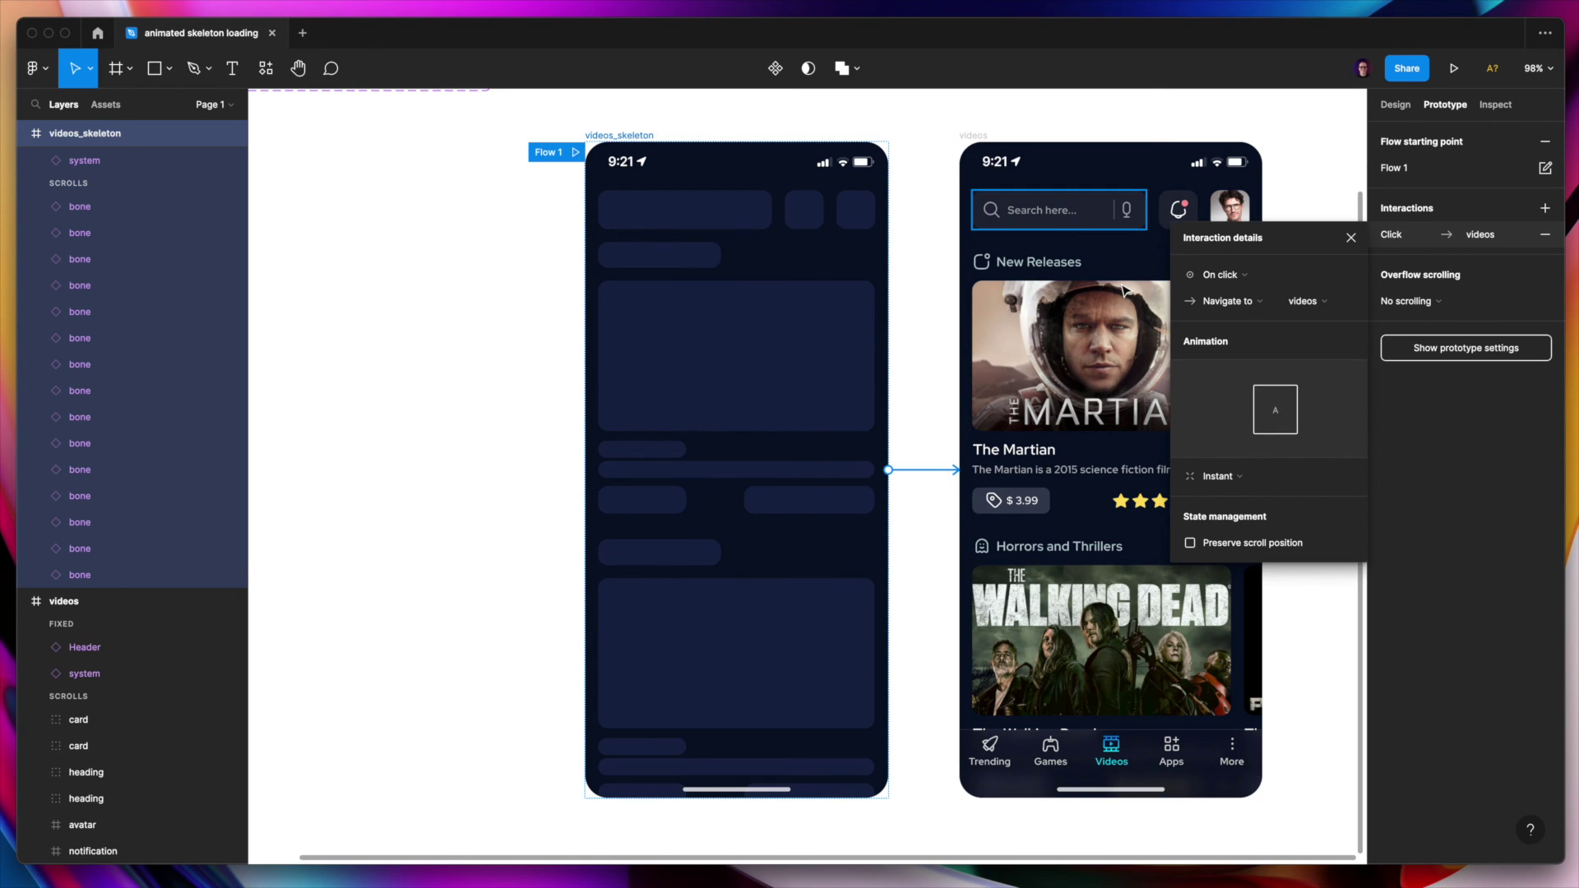
left_click(1266, 284)
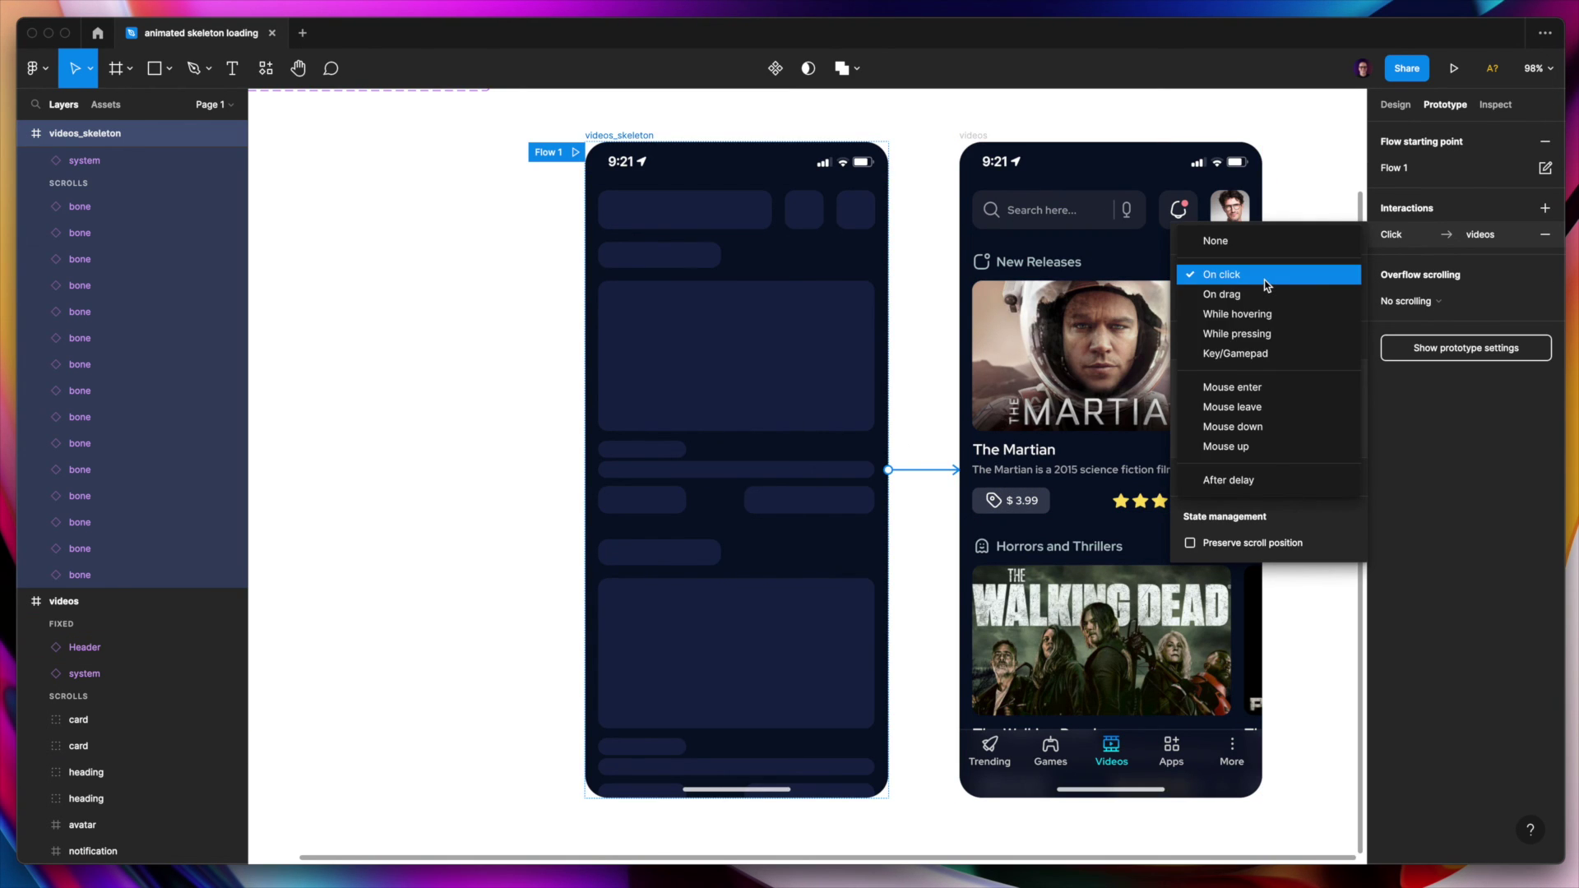
left_click(1260, 482)
left_click(1314, 277)
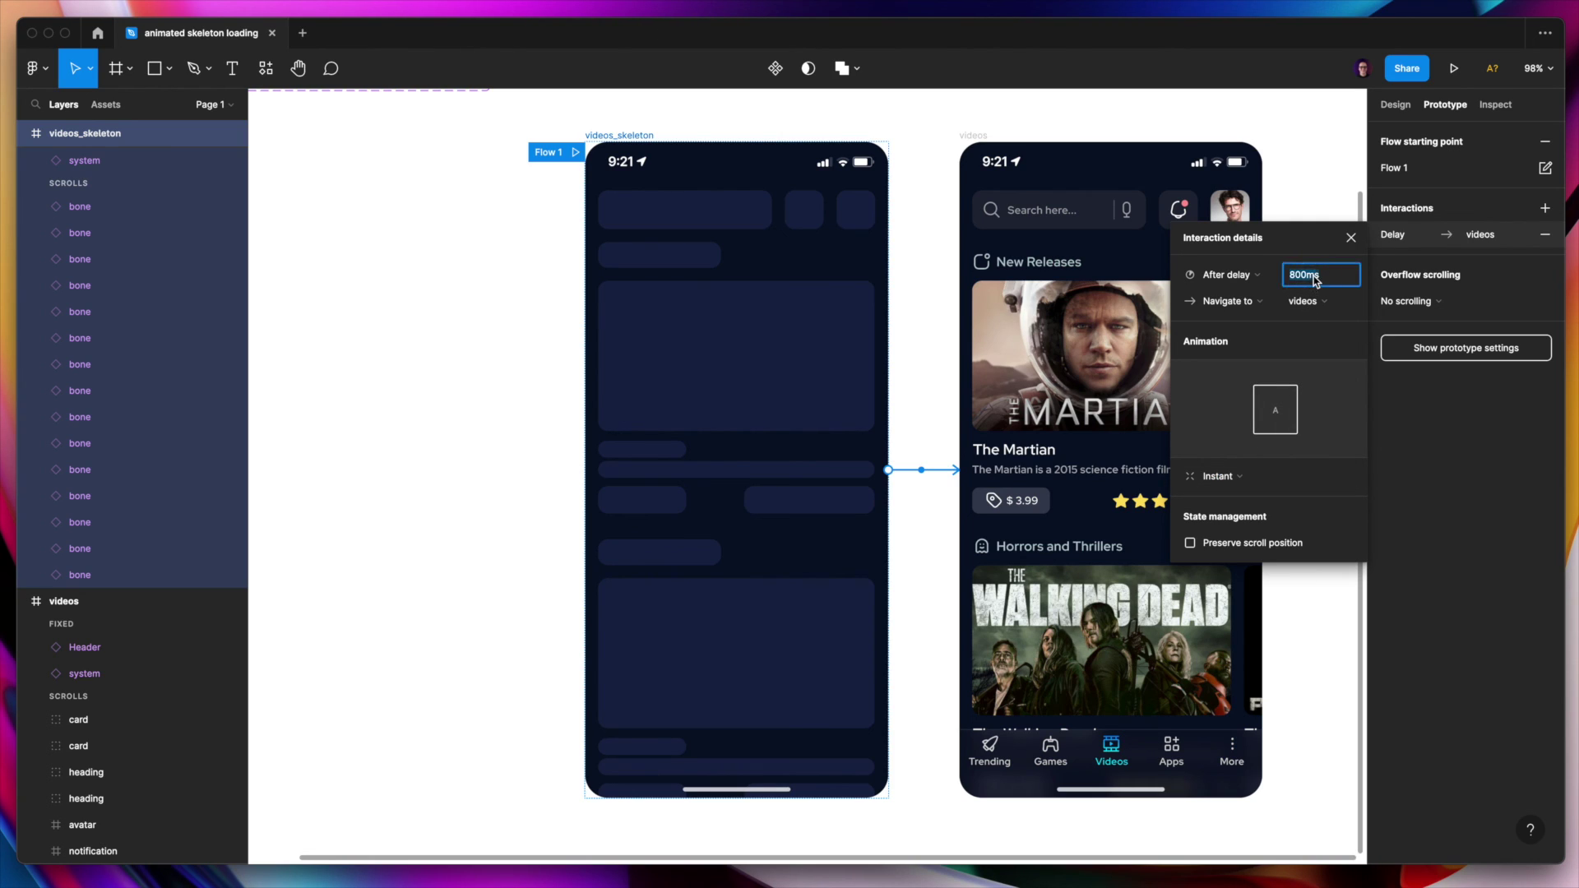
type("4")
key("Return")
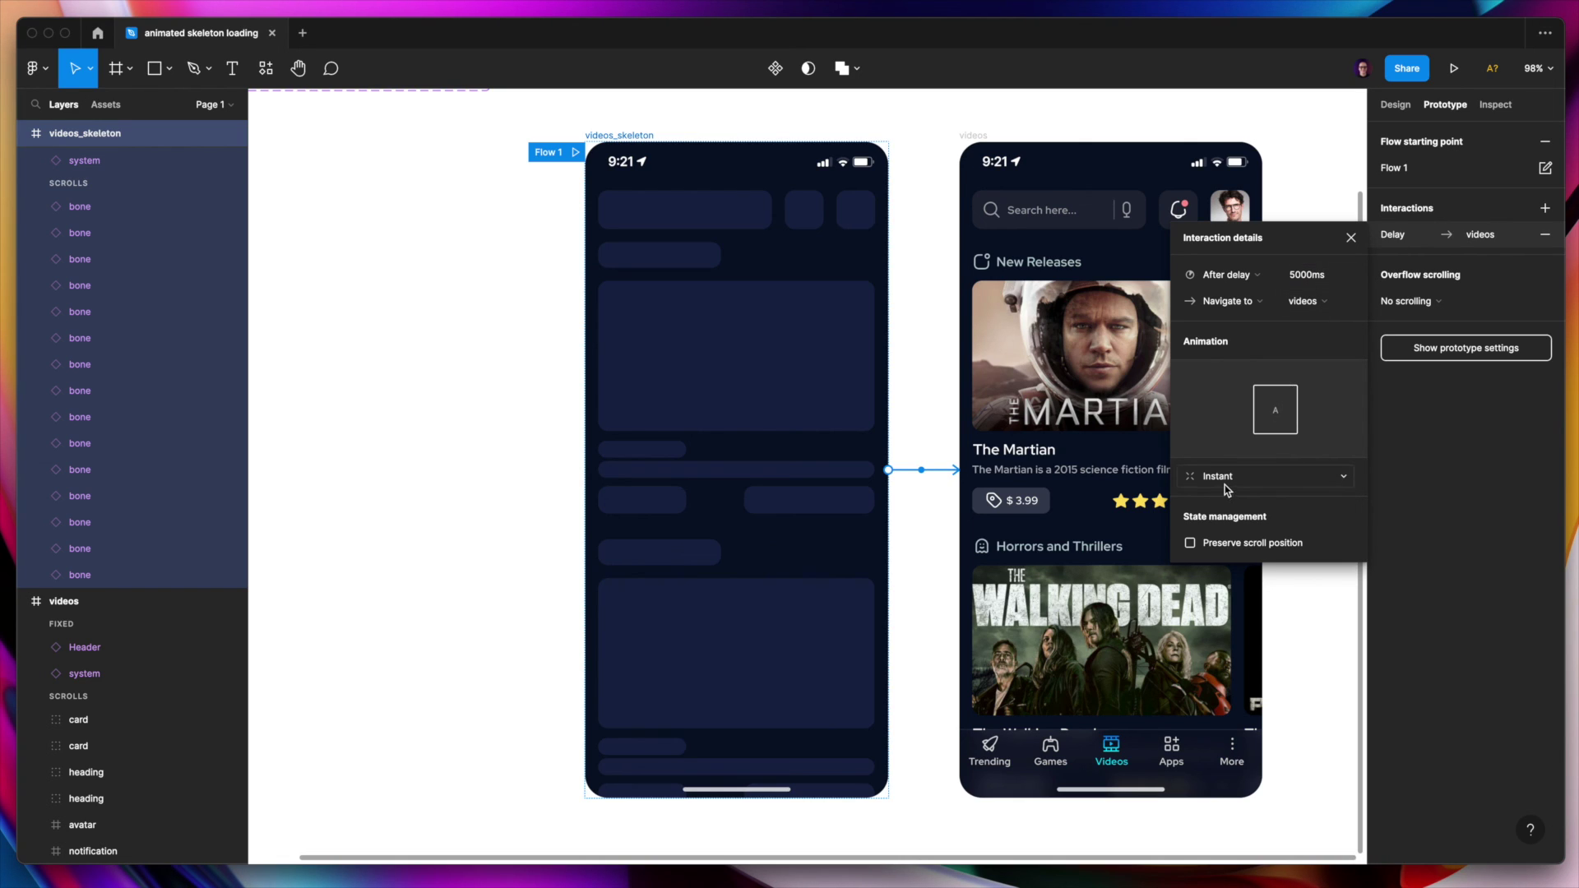